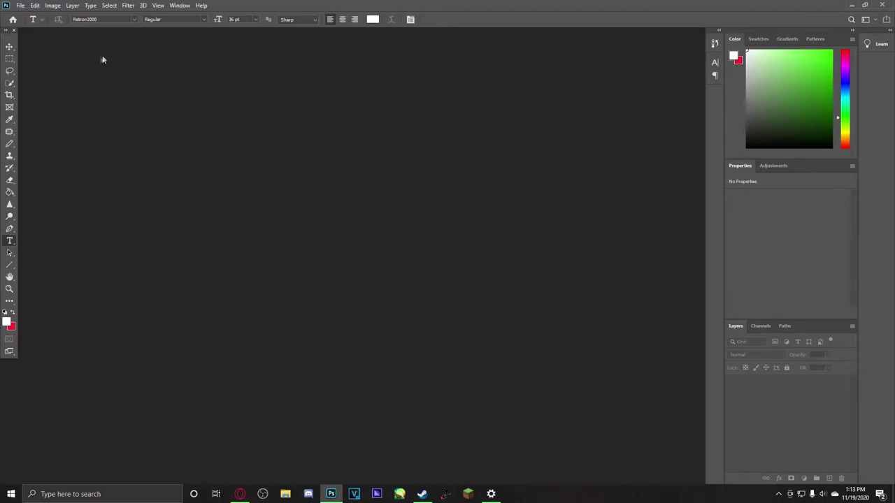
Open the #6.jpg night-5 screenshot from the File menu.
left_click(21, 5)
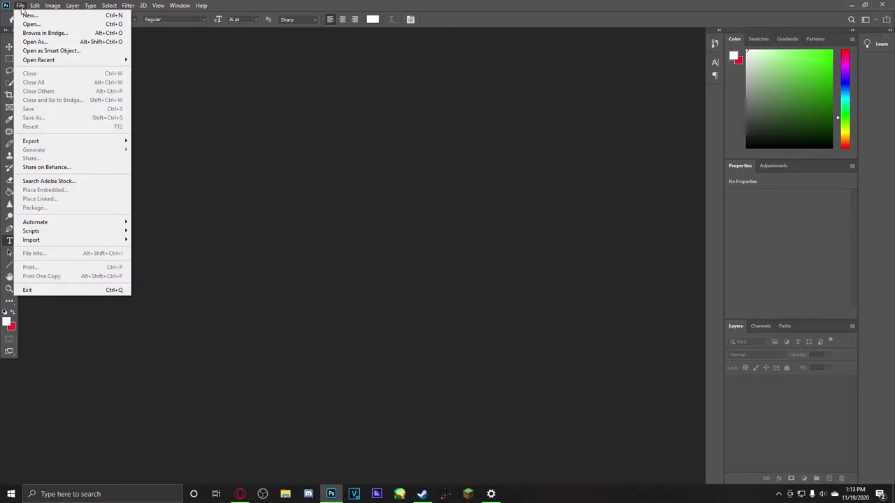
left_click(55, 27)
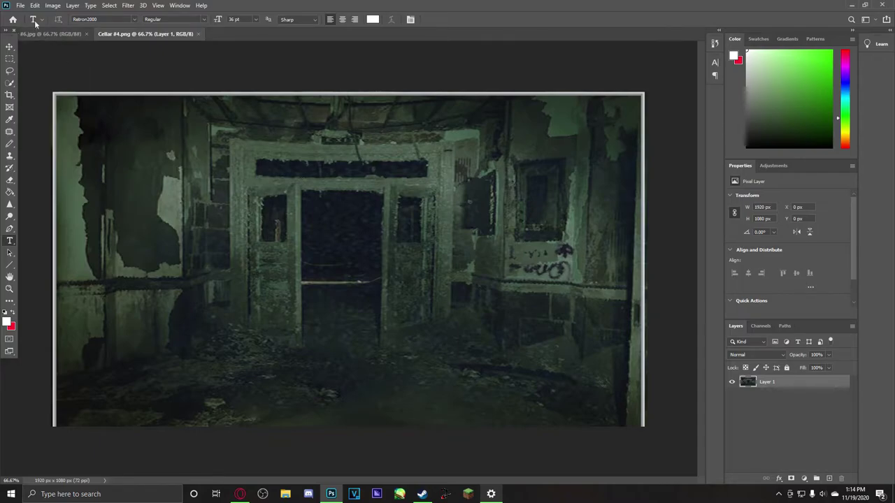
Open Cellar #3.jpg and check the Cellar #4.png, #6.jpg and Cellar #3.jpg tabs.
left_click(18, 6)
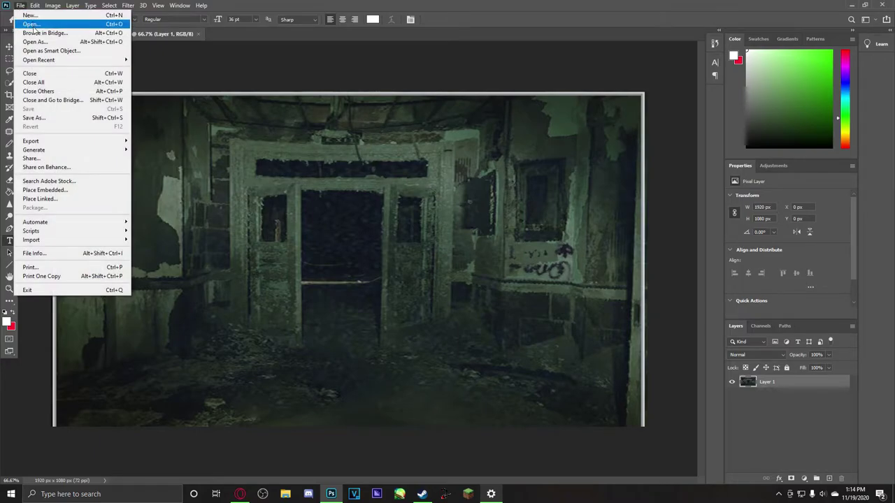
left_click(31, 24)
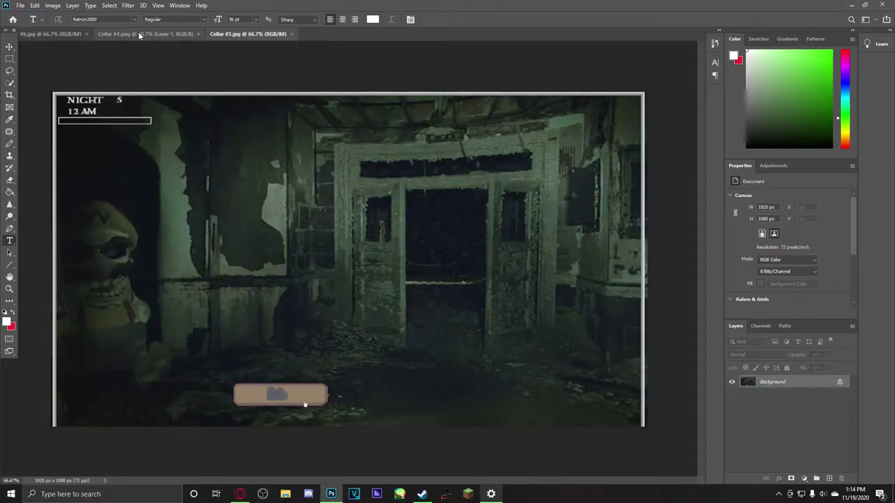
left_click(168, 34)
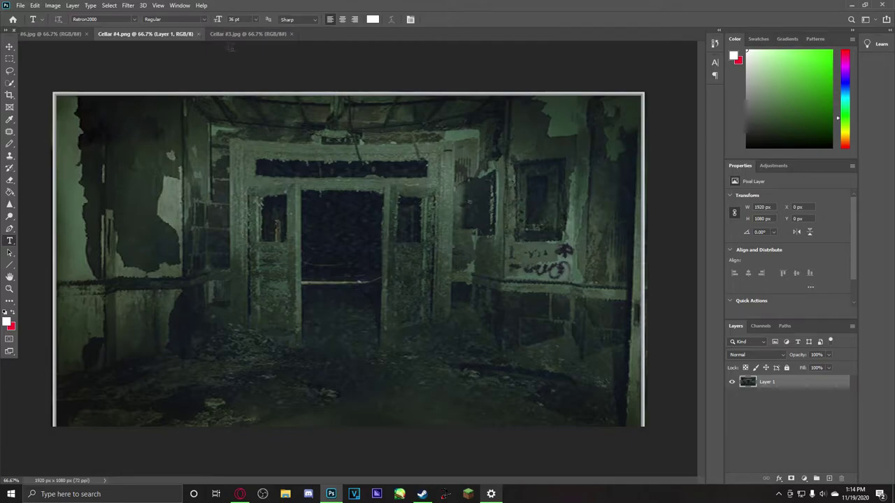
left_click(59, 34)
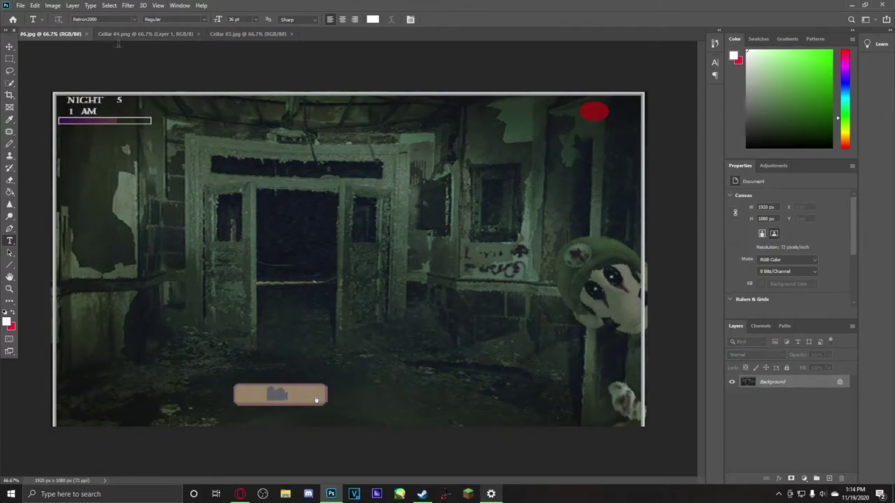
left_click(271, 35)
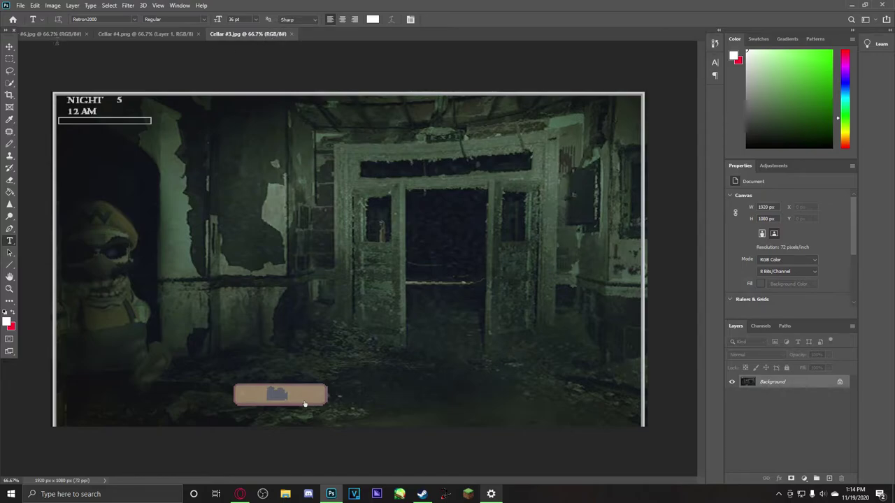
Start a text layer on Cellar #3.jpg, discard it, and return to the Move tool.
left_click(124, 119)
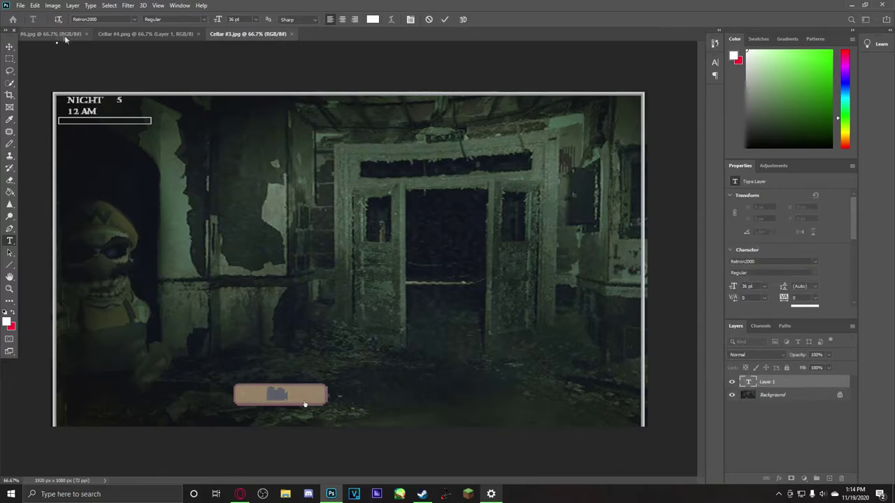
left_click(444, 19)
left_click(9, 46)
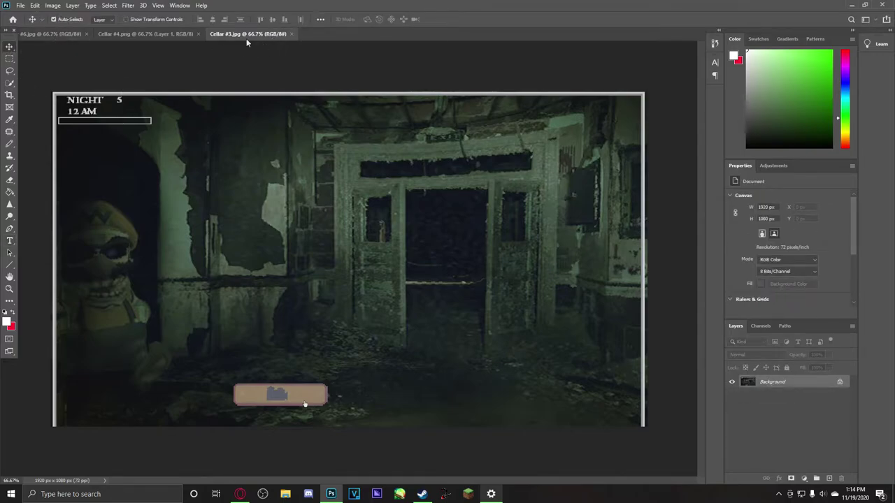
Compare the three open images by switching between their document tabs.
left_click(168, 32)
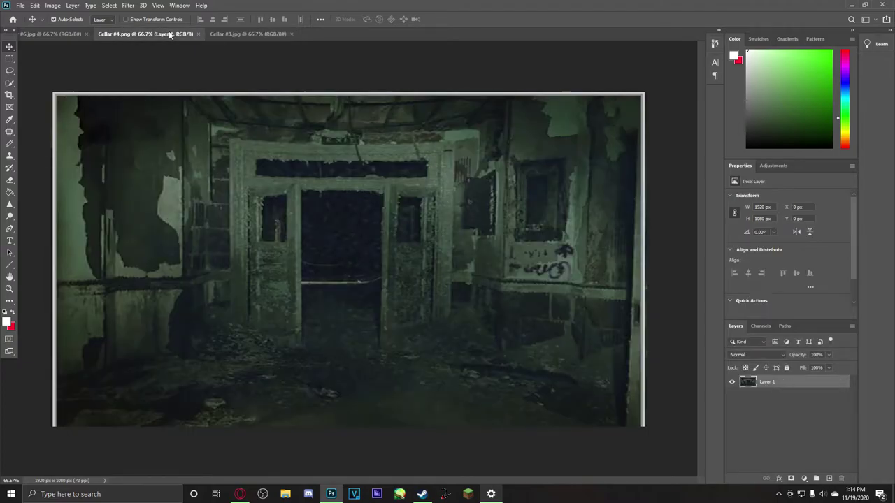
left_click(41, 33)
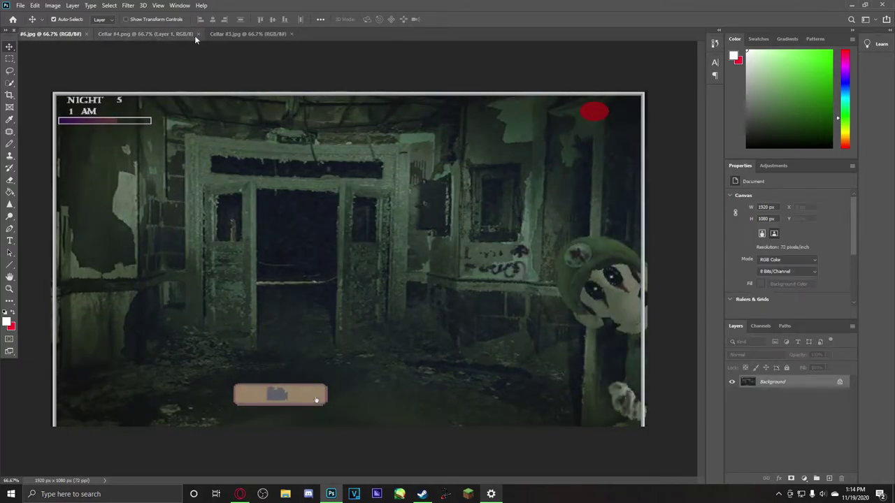
left_click(237, 34)
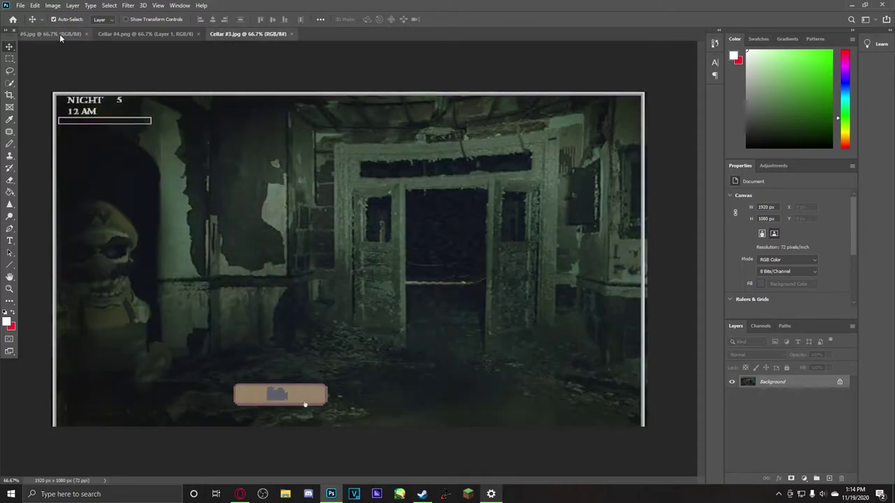
left_click(143, 33)
left_click(249, 33)
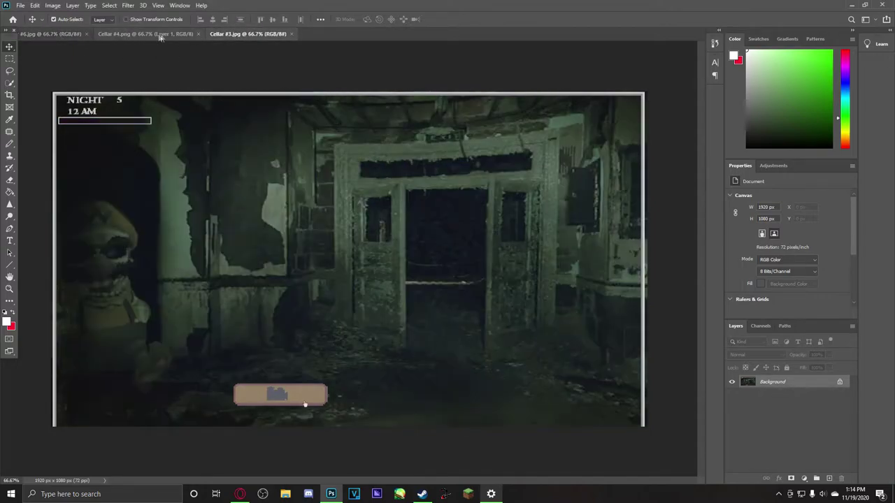
left_click(158, 34)
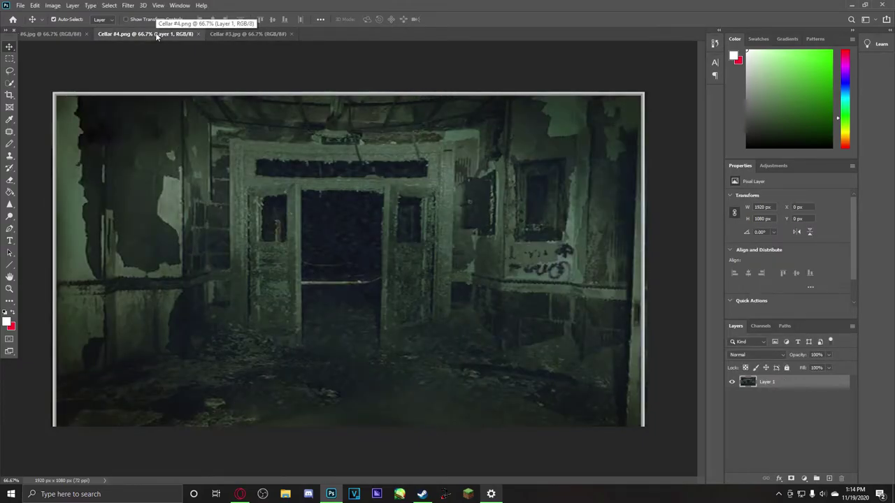
left_click(222, 33)
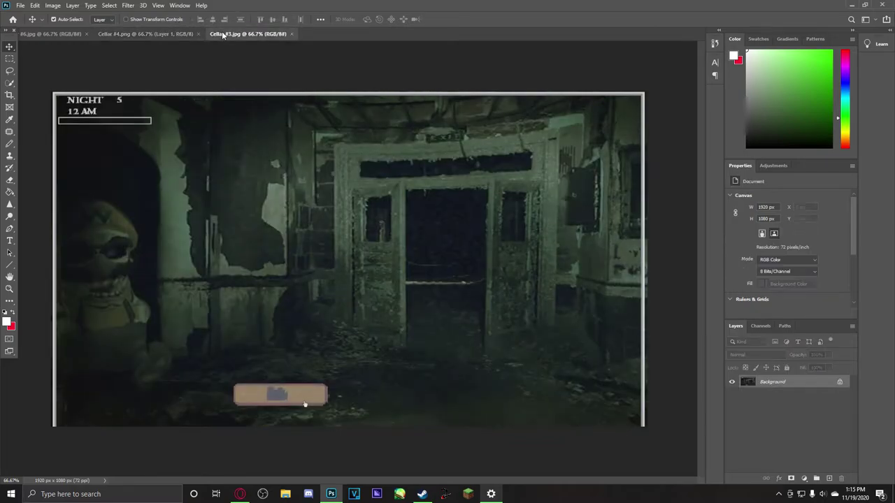
left_click(50, 35)
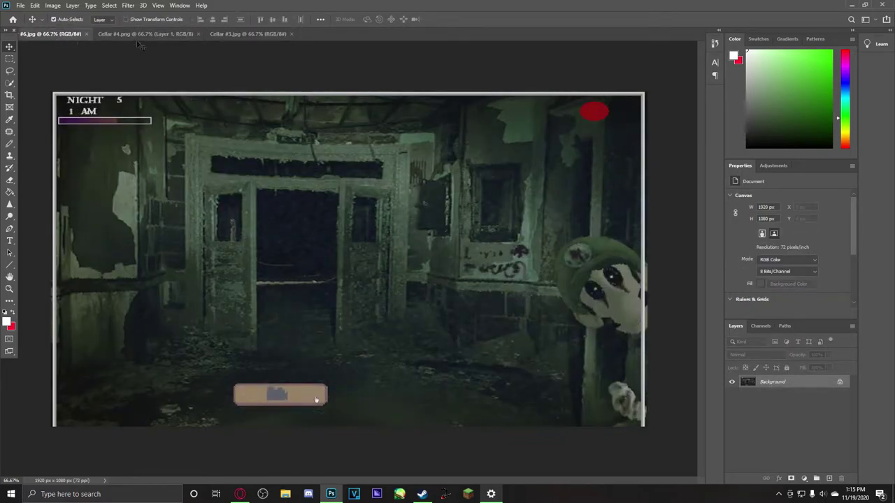
left_click(202, 37)
left_click(228, 36)
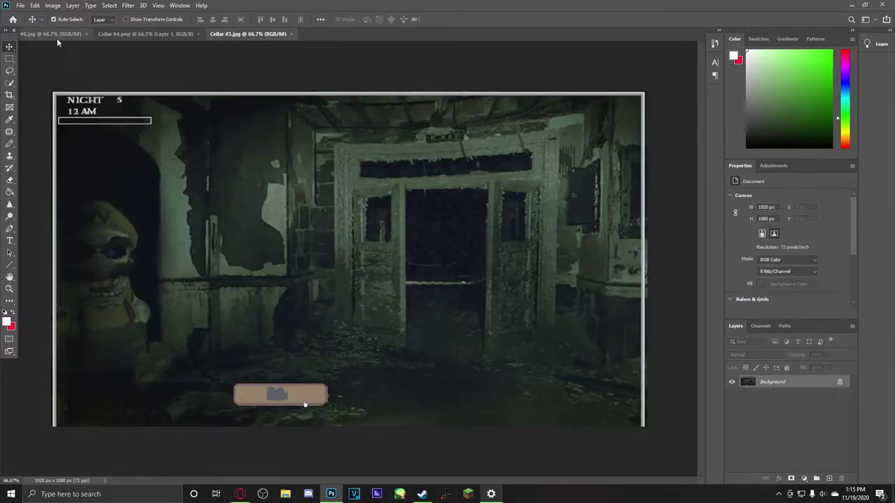
Flip through the images once more and close the Cellar #4.png document.
left_click(57, 39)
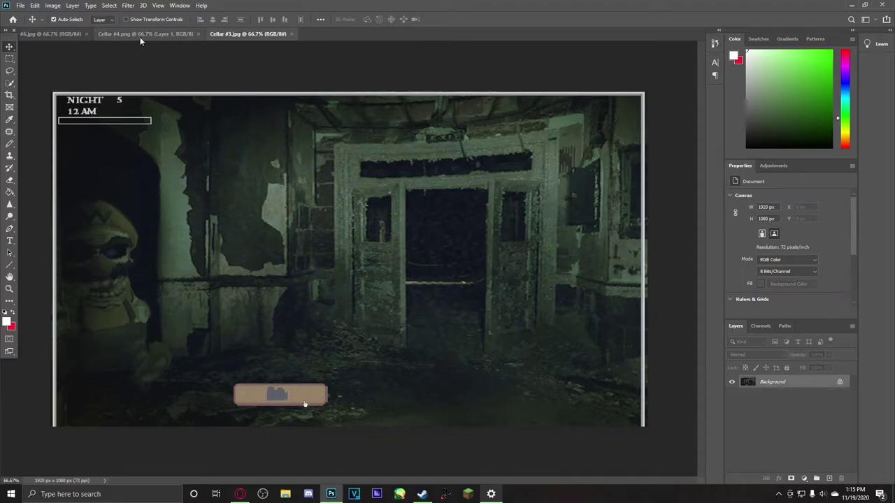
left_click(140, 37)
left_click(213, 35)
left_click(192, 38)
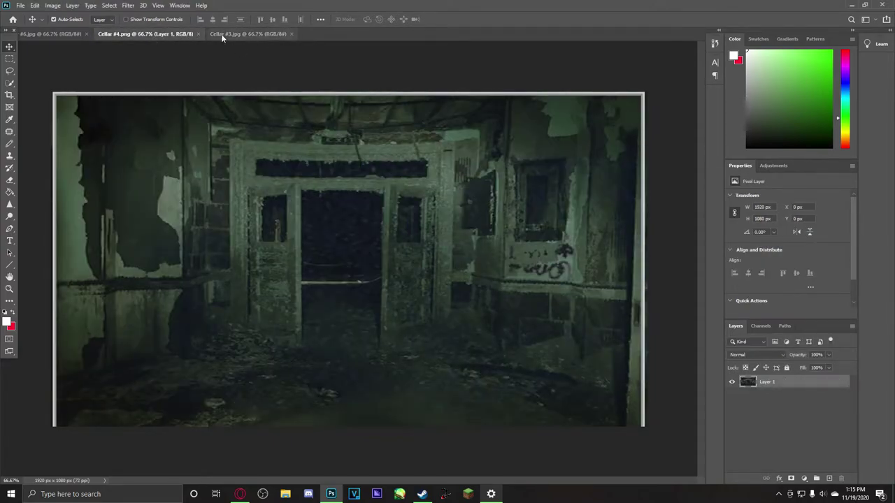
left_click(223, 34)
left_click(48, 39)
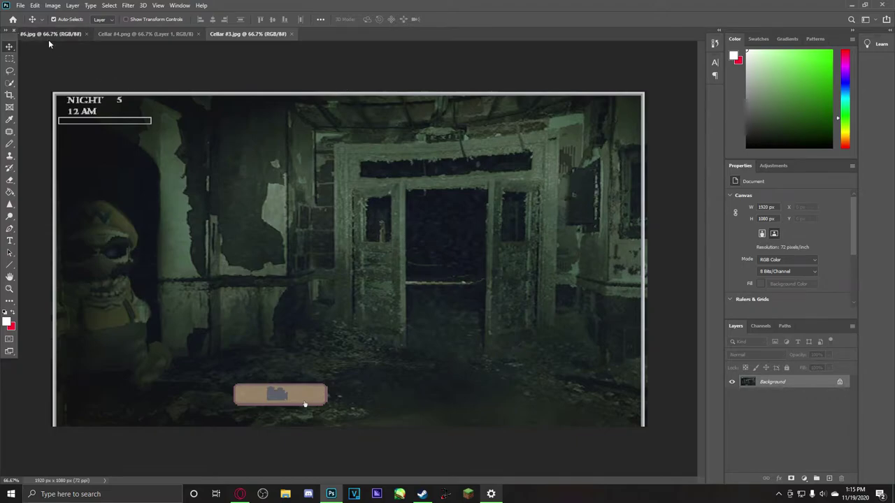
left_click(134, 38)
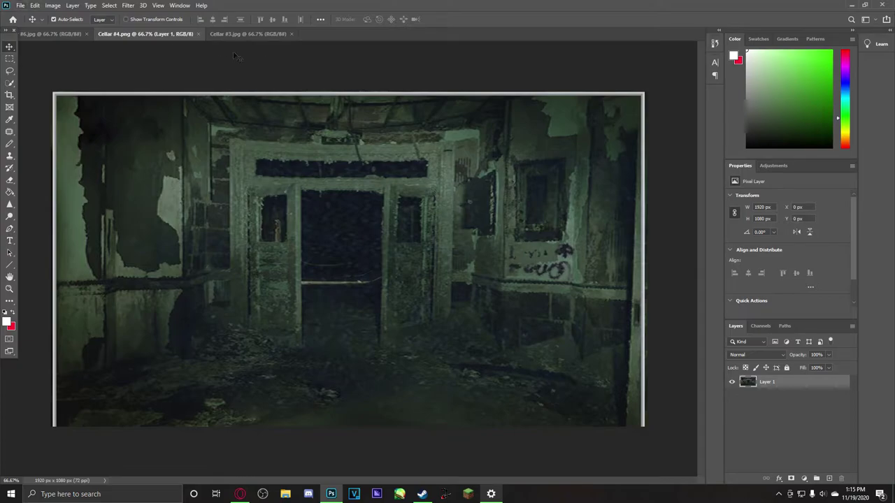
left_click(198, 34)
Open the Cellar #4 image and reorder tabs: Cellar #3.jpg first, Cellar #4.jpg second.
key("ctrl+o")
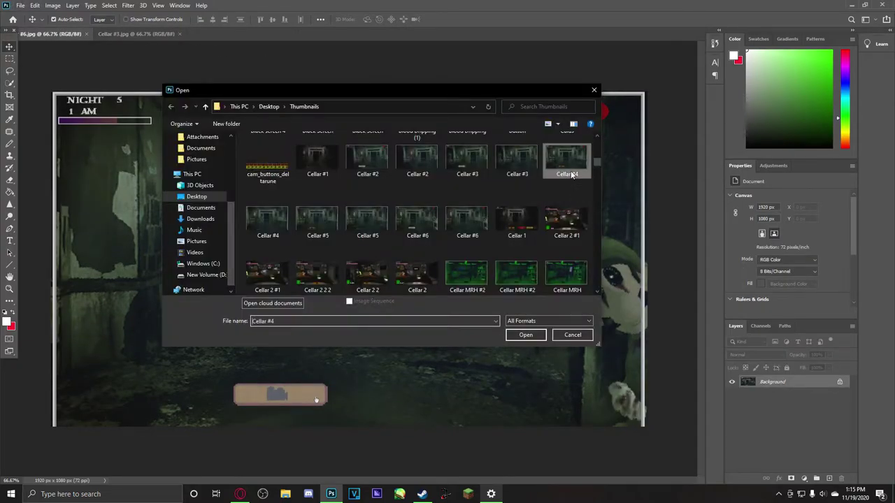
double_click(569, 155)
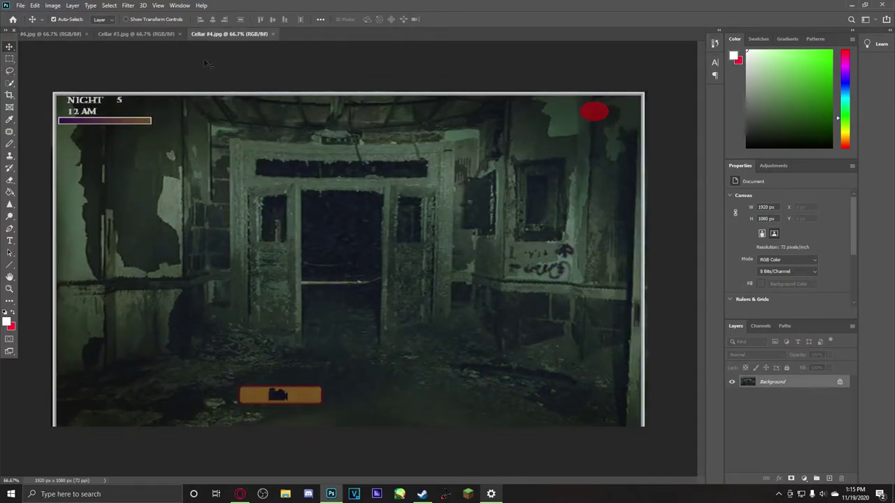
mouse_move(157, 35)
left_mouse_down()
mouse_move(155, 45)
mouse_move(131, 36)
mouse_move(140, 34)
left_mouse_up()
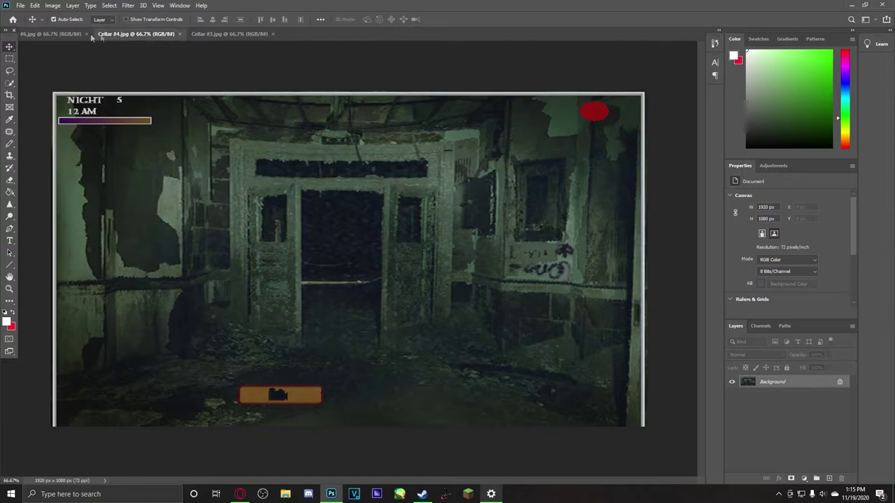
left_click(69, 35)
left_click_drag(227, 34, 28, 40)
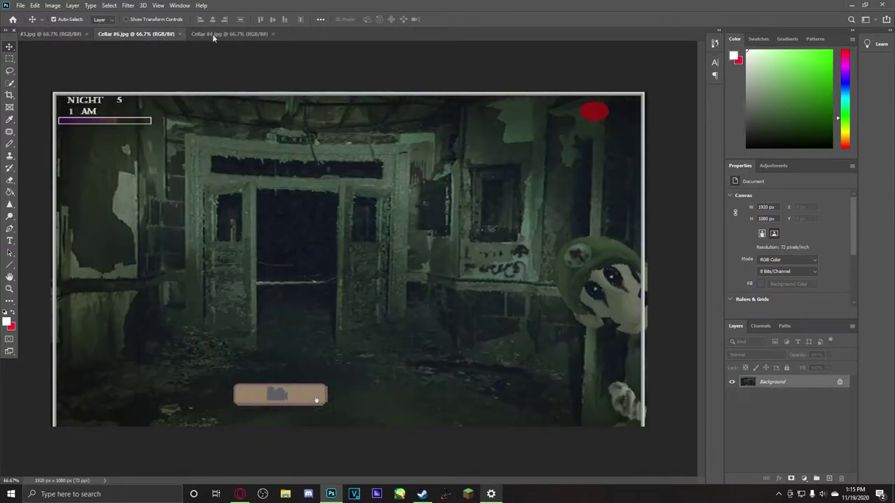
left_click(225, 35)
left_click_drag(225, 36, 119, 35)
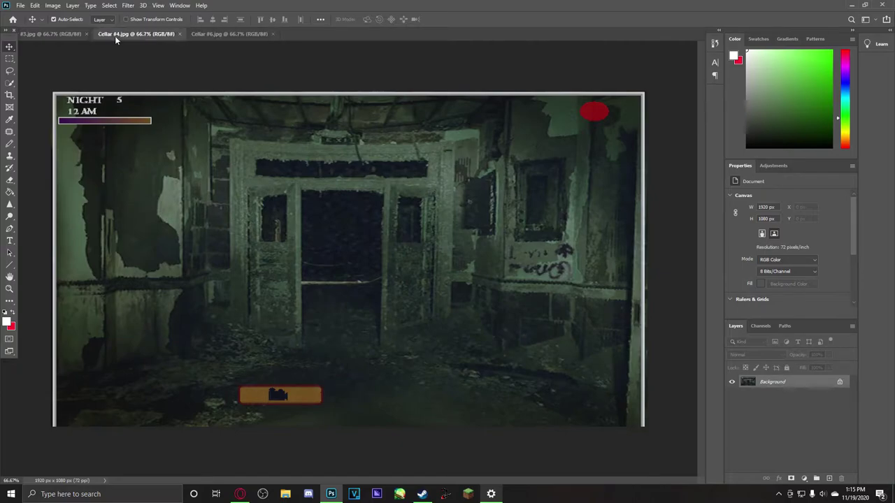
Flip through the documents, then paste the copied night image into Cellar #4 and shift it.
left_click(58, 33)
left_click(200, 35)
left_click(132, 33)
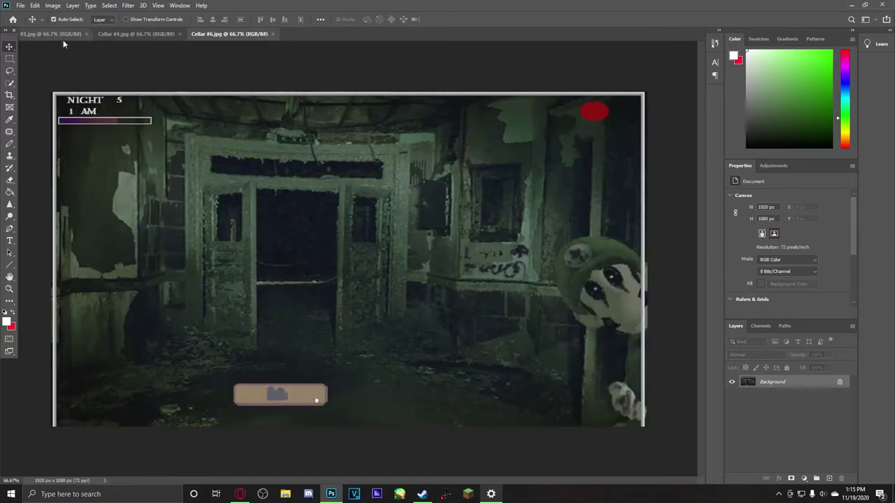
left_click(62, 35)
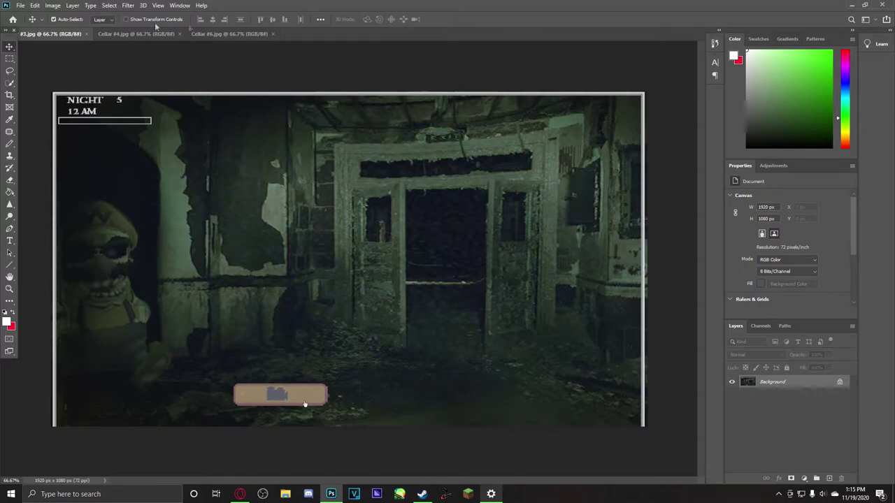
left_click(132, 35)
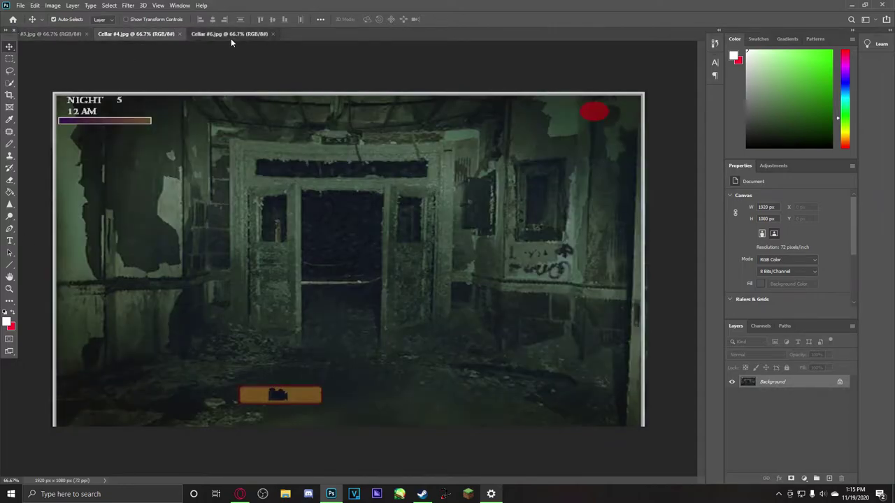
left_click(231, 35)
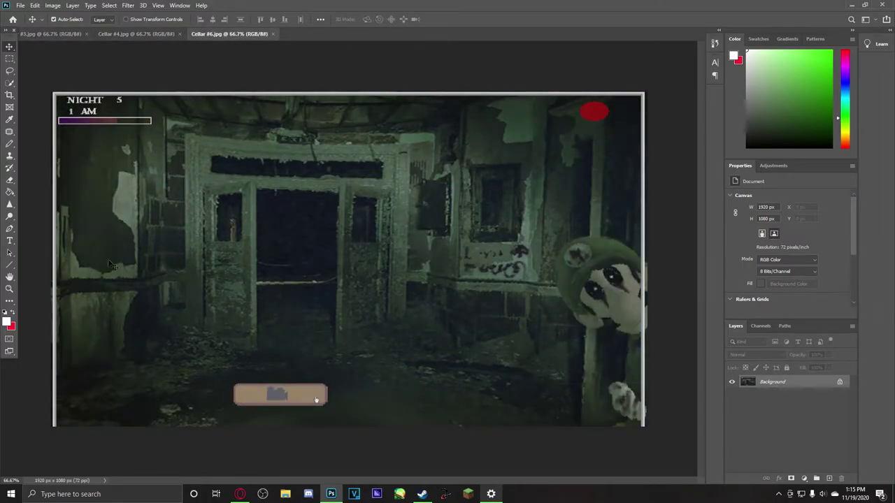
left_click(53, 34)
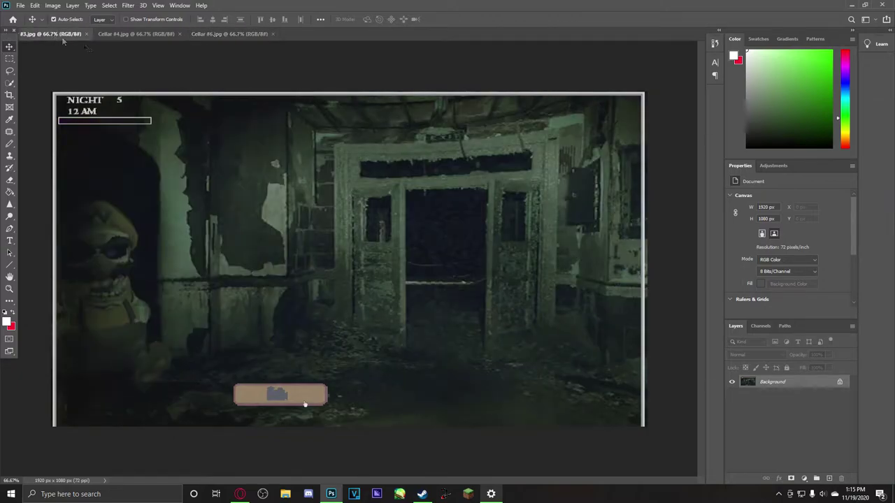
left_click(129, 34)
key("ctrl+v")
left_click_drag(364, 224, 198, 199)
Undo the paste in Cellar #4 and return to the Cellar #3 image.
key("ctrl+z")
key("ctrl+z")
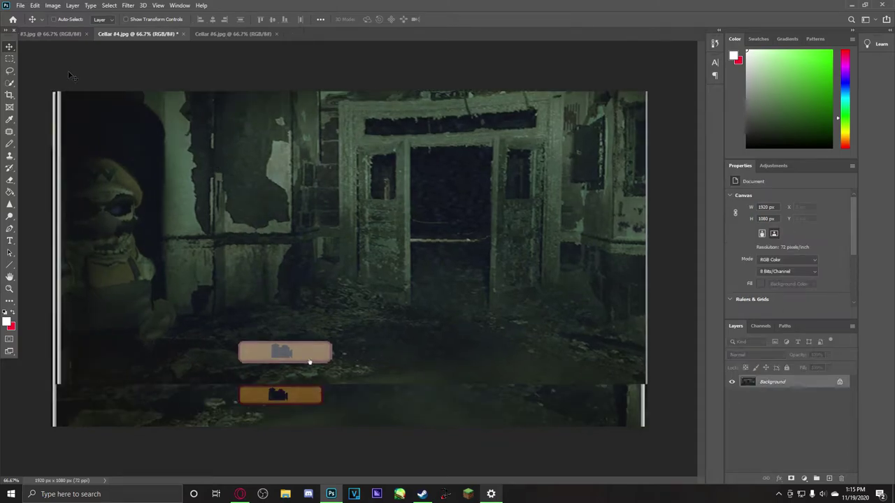
left_click(57, 33)
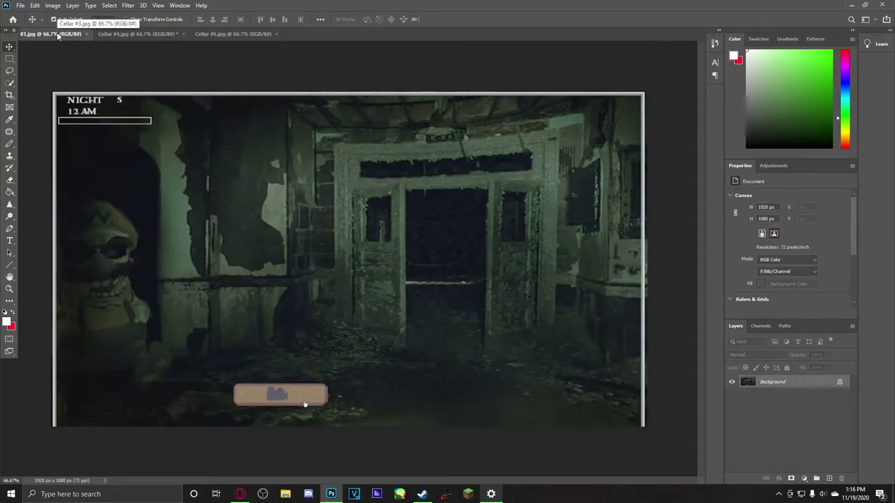
left_click(34, 6)
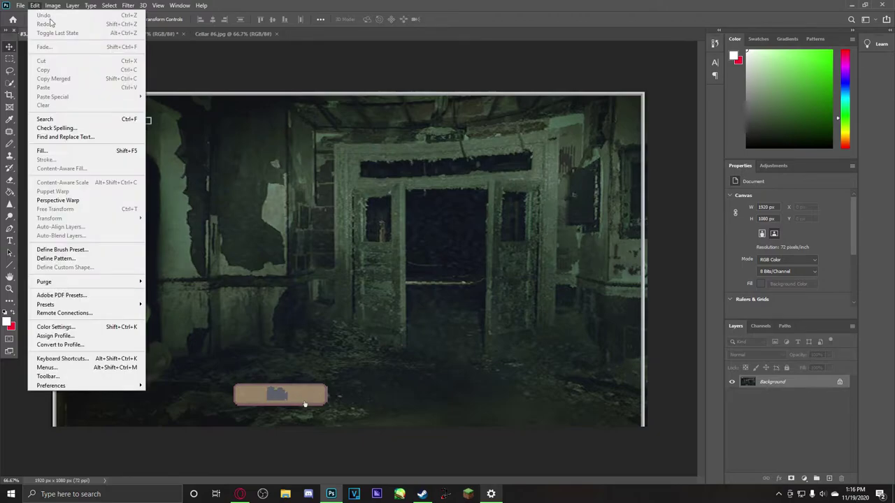
left_click(35, 6)
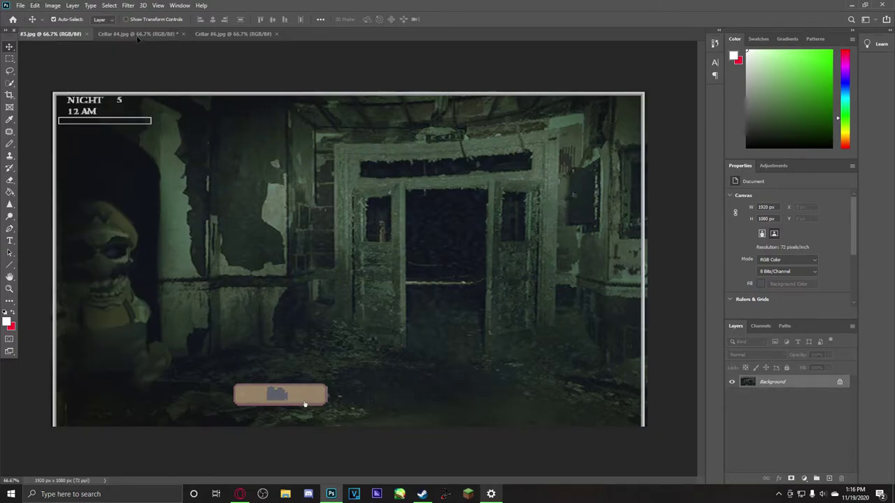
Paste Cellar #3 into Cellar #4, slide it right, then undo both via Edit > Undo.
left_click(143, 34)
key("ctrl+v")
left_click_drag(184, 97, 312, 159)
left_click(35, 5)
left_click(51, 15)
left_click(35, 6)
left_click(51, 15)
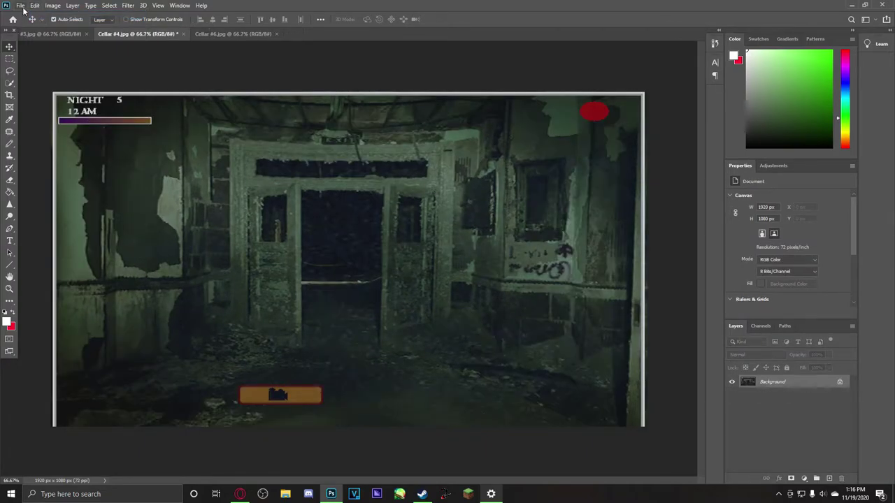
Return to Cellar #3 and try dragging its image with the Move tool.
left_click(73, 33)
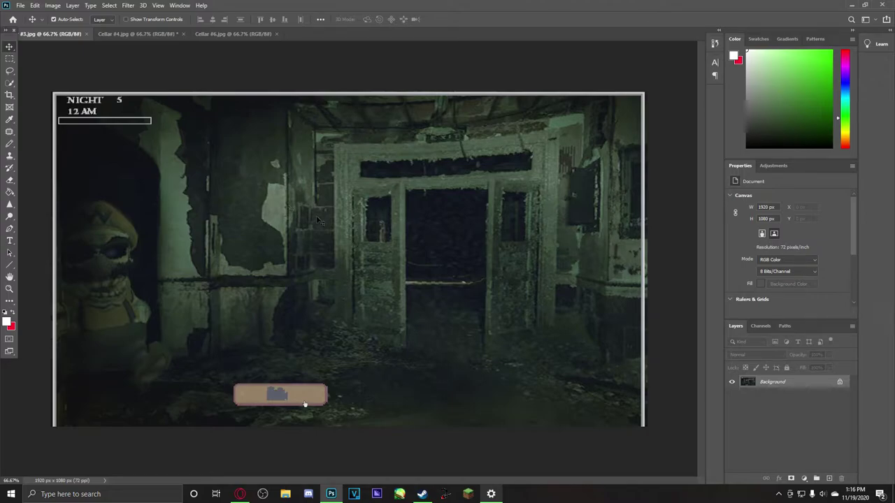
key("ctrl+Tab")
key("ctrl+Tab")
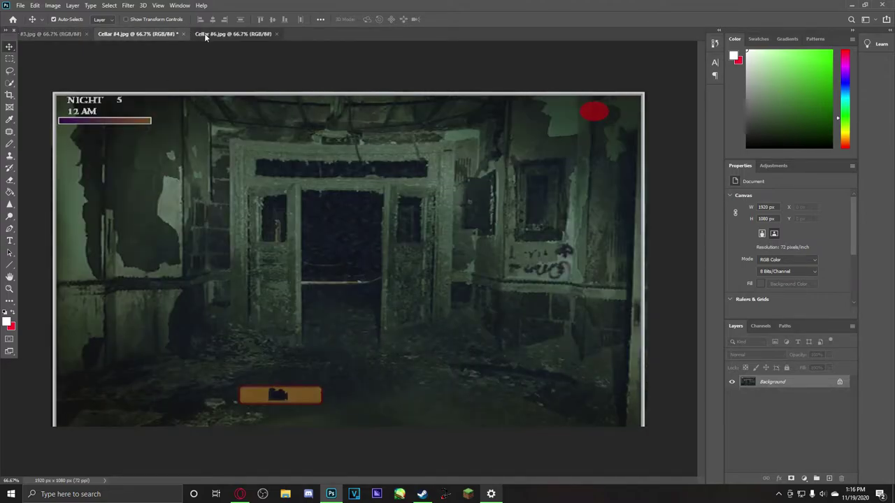
left_click(52, 34)
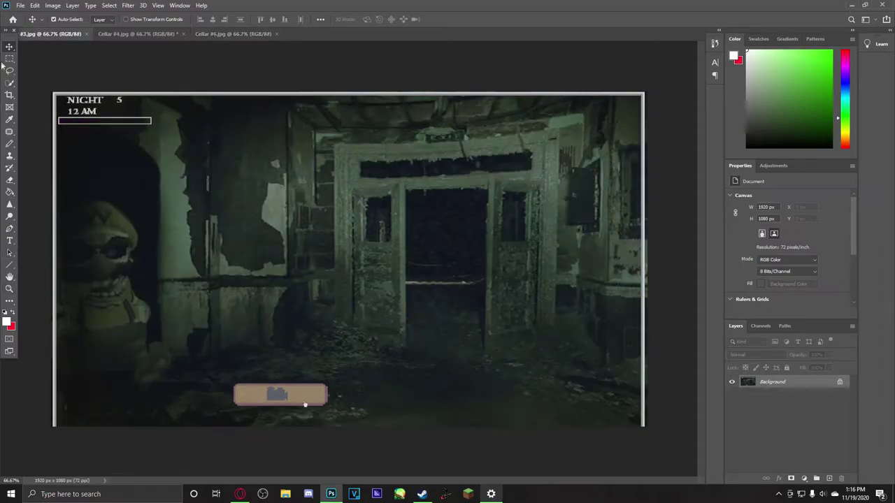
left_click_drag(288, 273, 299, 209)
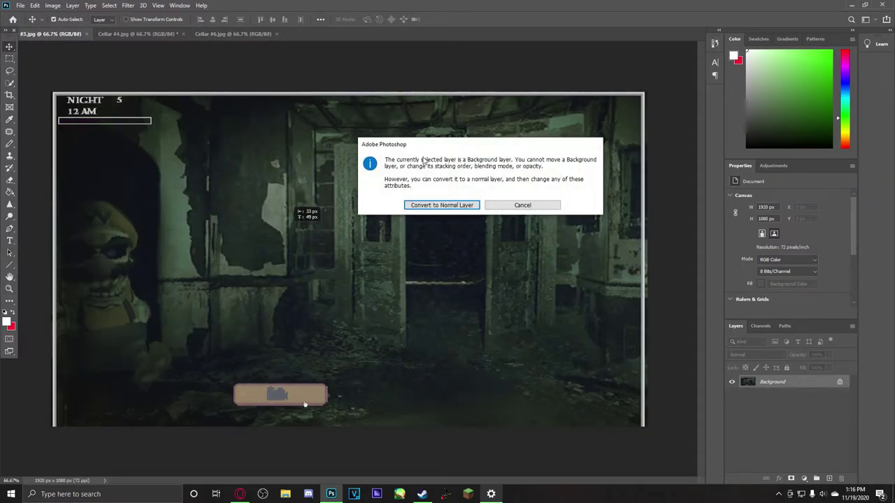
Convert Cellar #3's locked Background to a normal layer, undoing and redoing once.
left_click(439, 205)
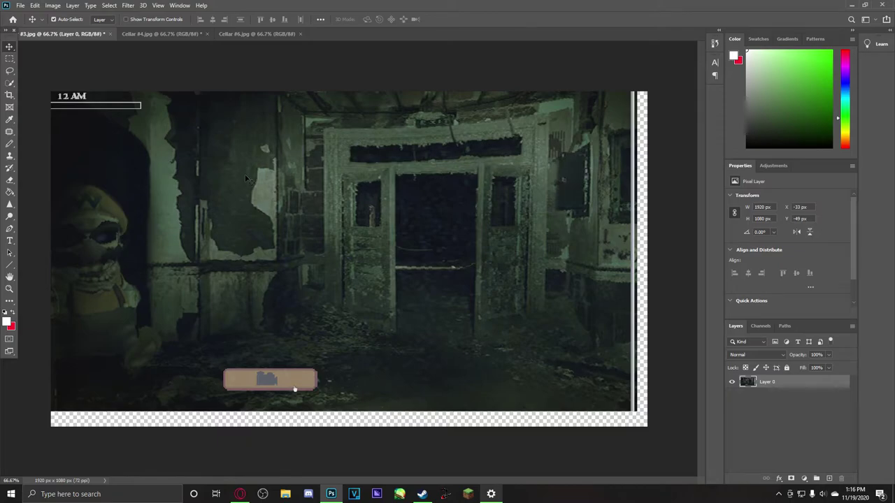
key("ctrl+z")
key("ctrl+z")
left_click_drag(418, 245, 385, 225)
left_click(448, 207)
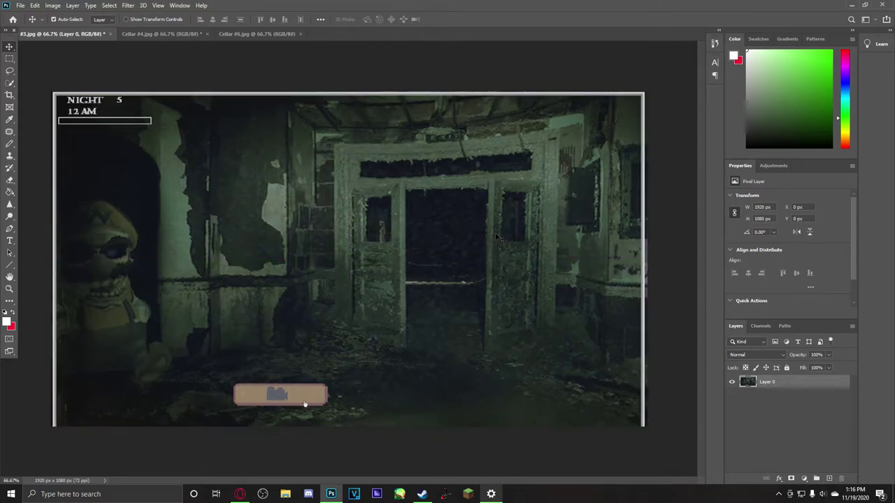
Convert Cellar #4's Background to a normal layer after trying to drag it.
left_click(161, 33)
left_click_drag(342, 231, 382, 249)
left_click(414, 206)
Convert Cellar #6's Background to a normal layer and nudge its image.
left_click(279, 34)
left_click(442, 204)
mouse_move(459, 269)
left_mouse_down()
mouse_move(447, 245)
mouse_move(462, 272)
left_mouse_up()
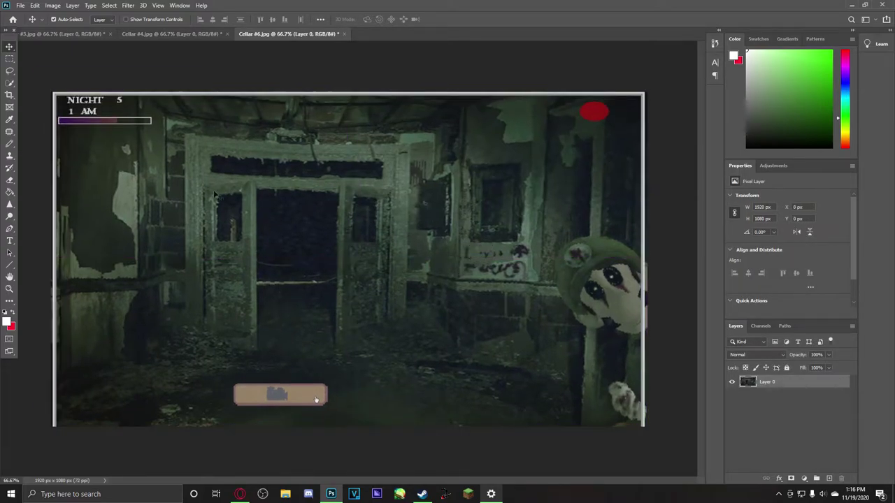
Drag Cellar #3's Layer 0 with the Move tool so NIGHT 5 12 AM shows fully.
left_click(144, 32)
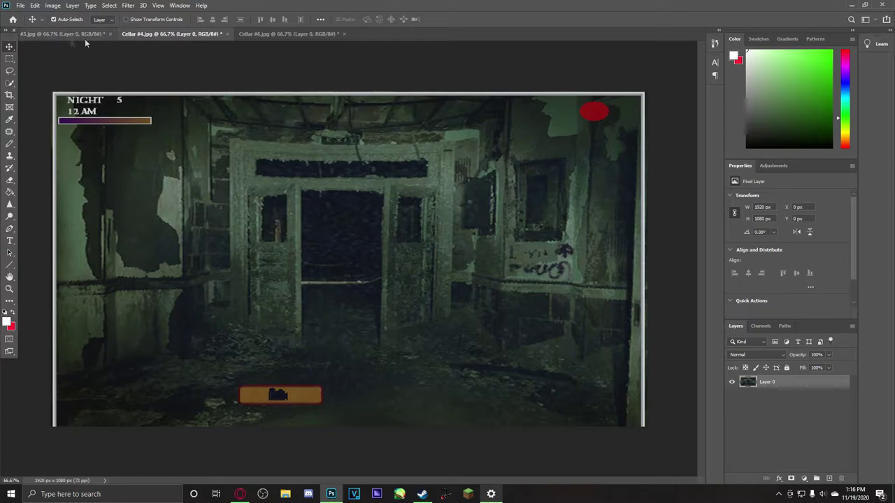
left_click(41, 36)
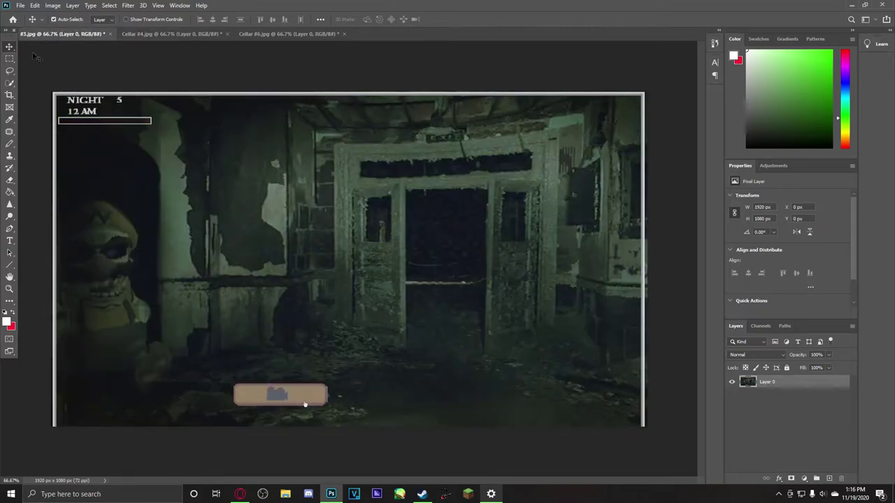
right_click(11, 49)
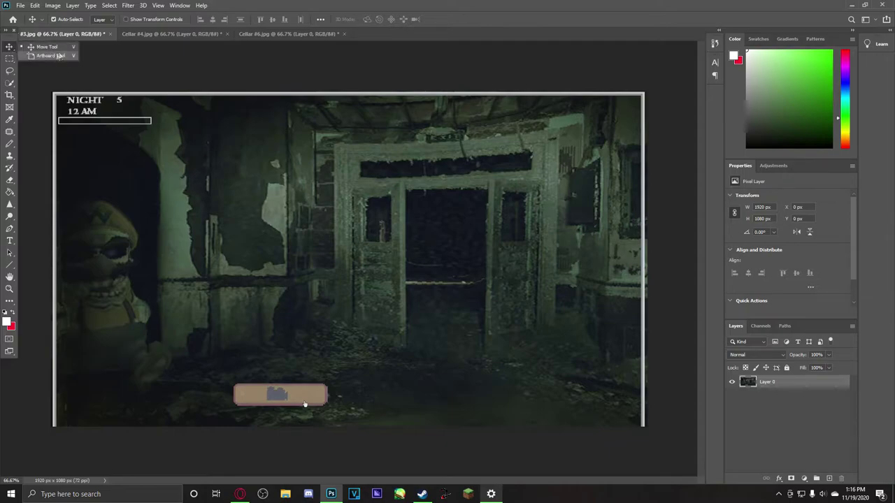
left_click(10, 48)
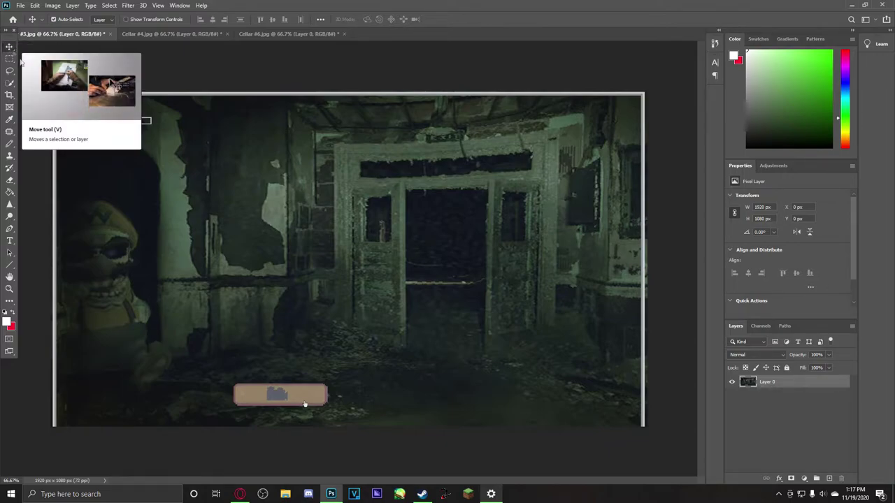
mouse_move(298, 246)
left_mouse_down()
mouse_move(347, 206)
mouse_move(303, 253)
mouse_move(297, 246)
left_mouse_up()
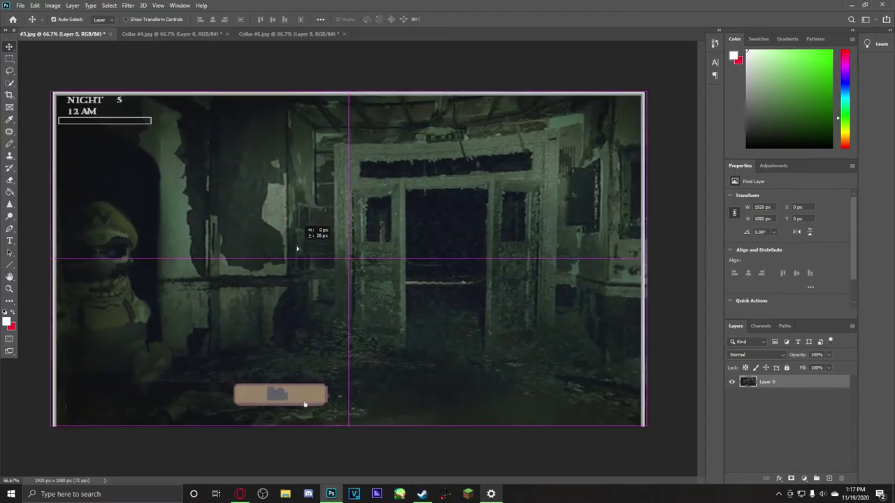
left_click(8, 61)
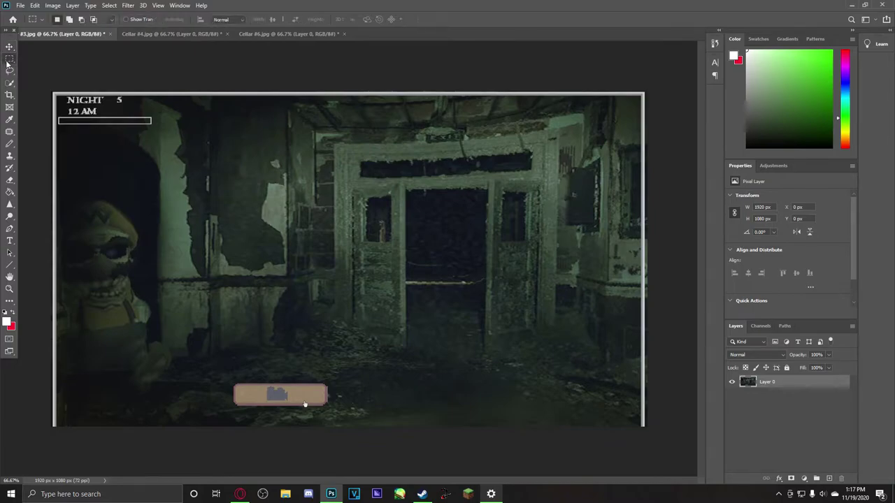
right_click(8, 63)
left_click(7, 63)
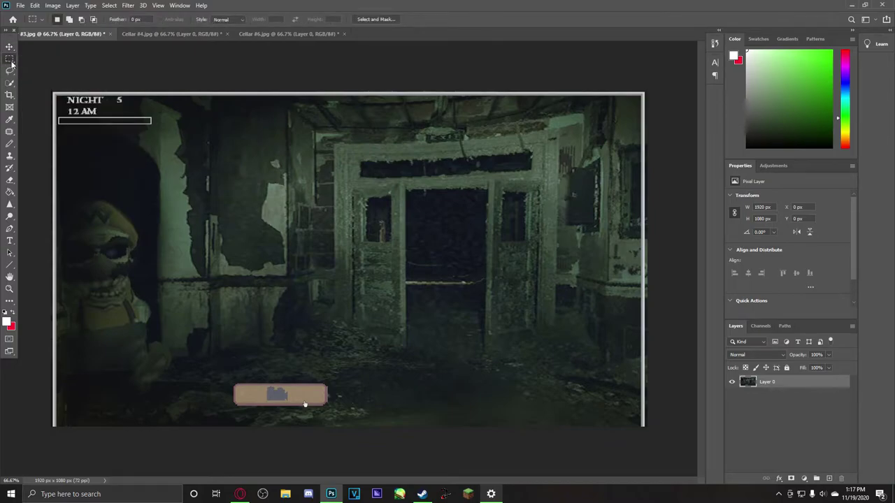
right_click(10, 71)
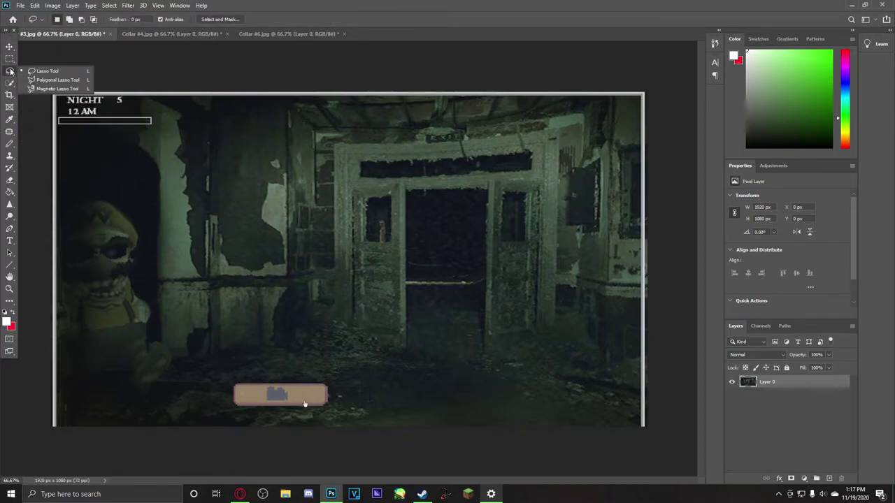
right_click(10, 61)
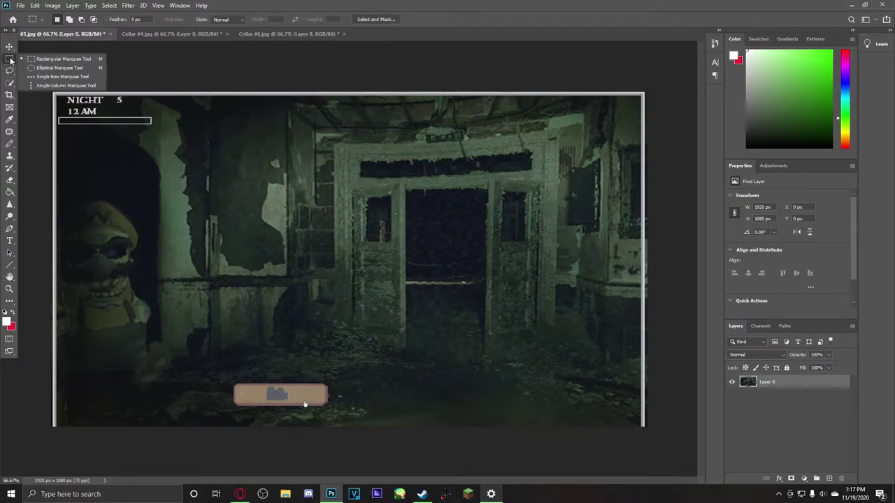
left_click(49, 68)
left_click_drag(299, 153, 500, 287)
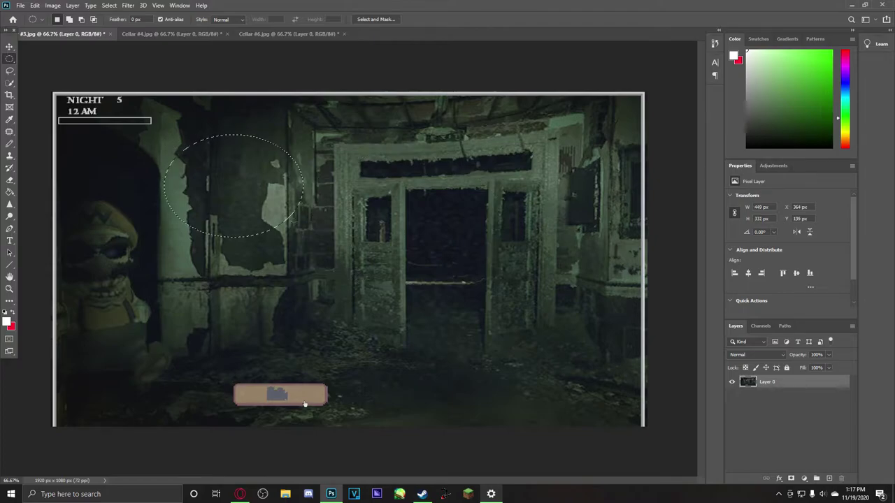
key("ctrl+d")
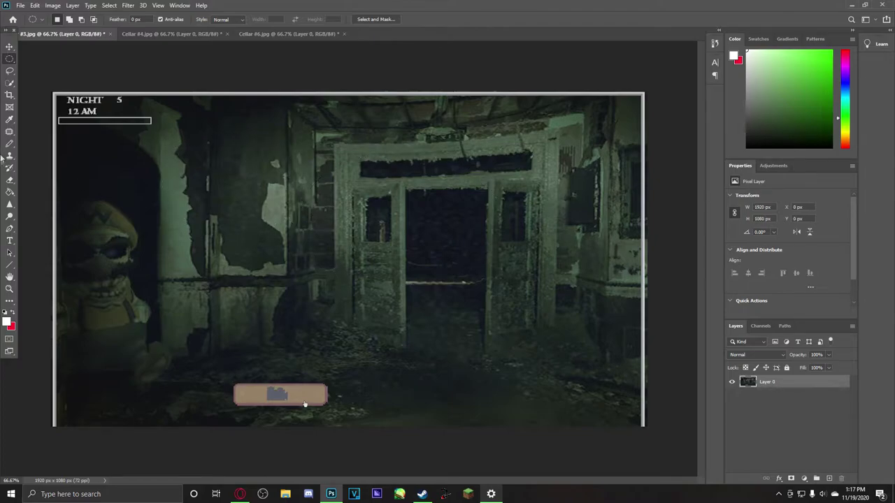
left_click(11, 71)
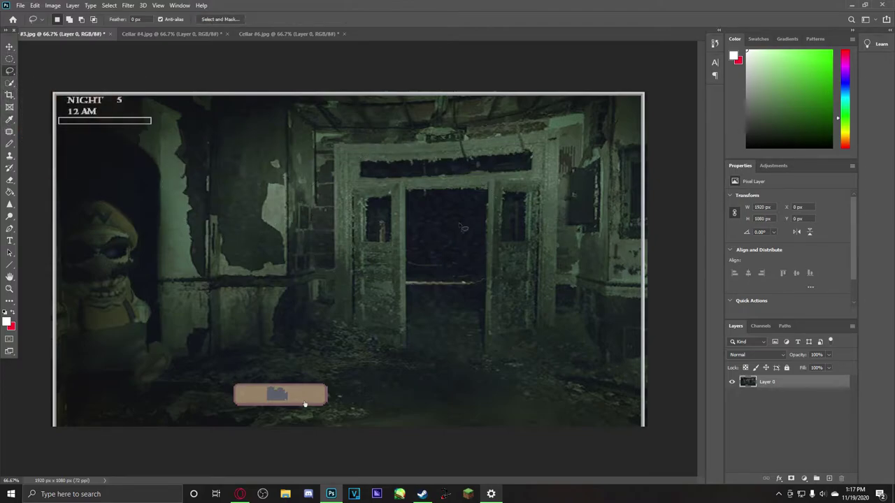
mouse_move(158, 387)
left_mouse_down()
mouse_move(174, 358)
mouse_move(161, 346)
mouse_move(151, 368)
left_mouse_up()
left_click_drag(147, 342, 156, 318)
left_click_drag(131, 291, 128, 274)
left_click(236, 284)
left_click(10, 47)
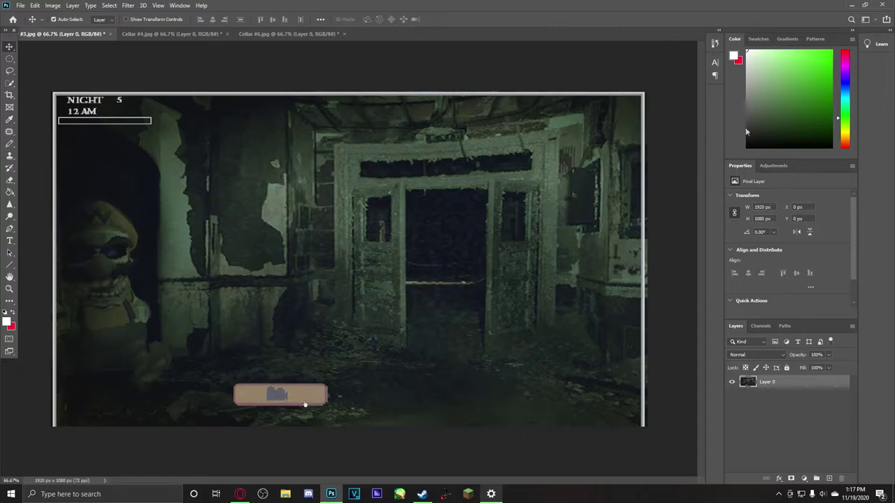
left_click(12, 84)
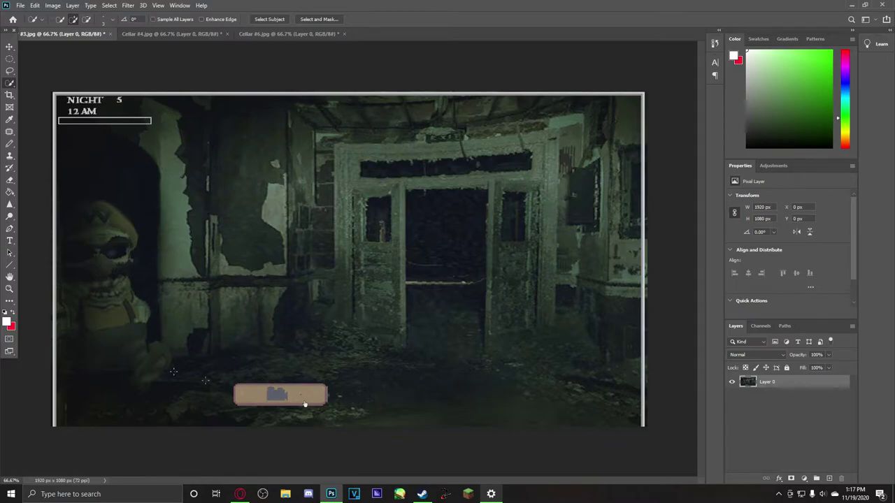
Try a quick selection and move a button patch upward, then undo the move.
mouse_move(96, 288)
left_mouse_down()
mouse_move(101, 348)
mouse_move(115, 357)
mouse_move(230, 368)
left_mouse_up()
key("ctrl+d")
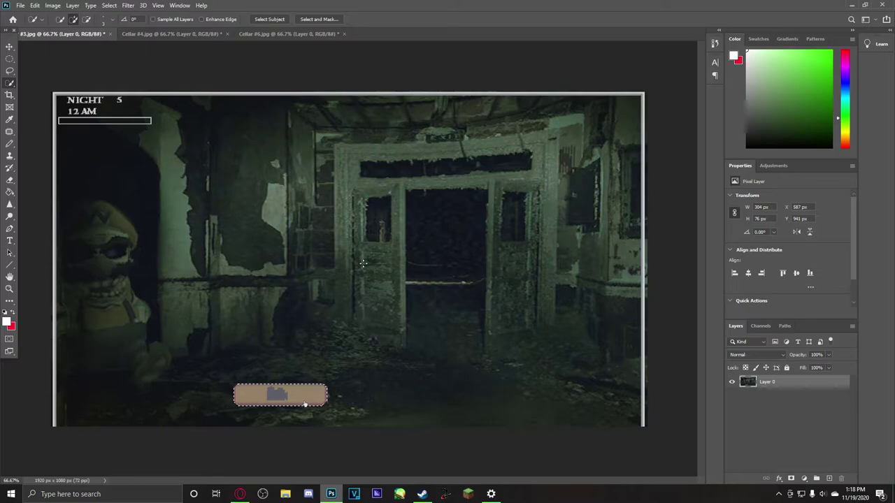
left_click(10, 48)
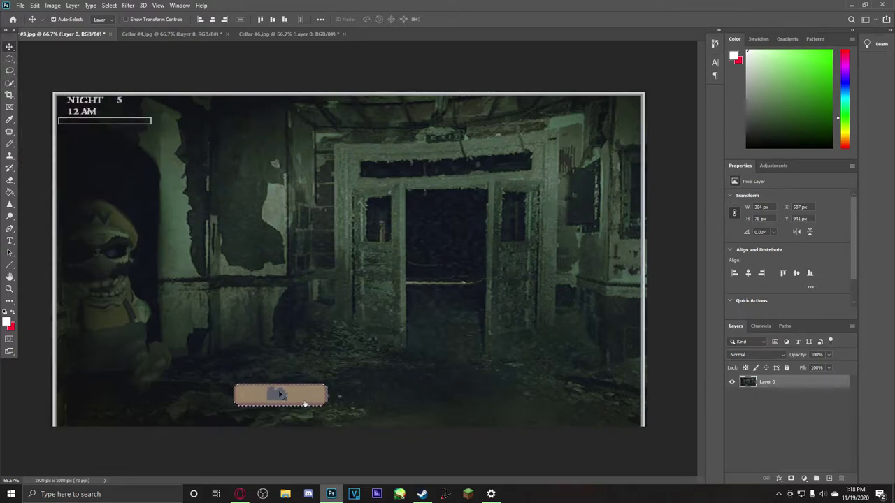
left_click_drag(304, 404, 349, 341)
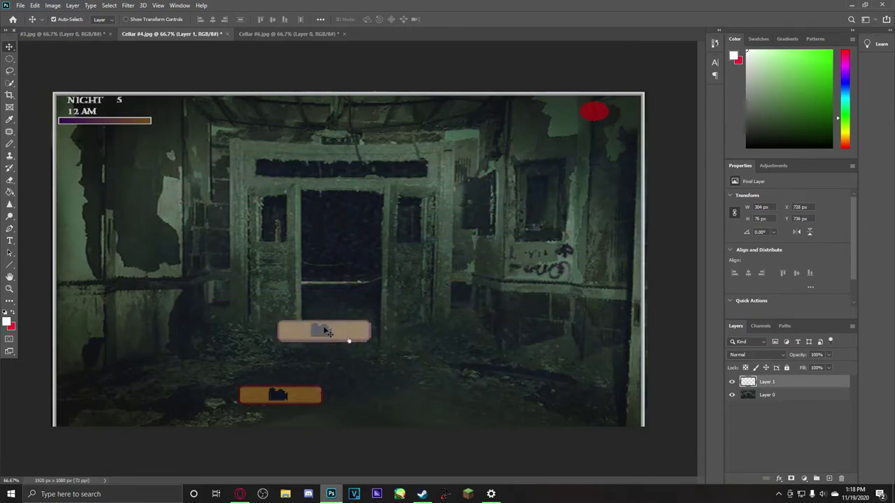
key("ctrl+z")
key("ctrl+z")
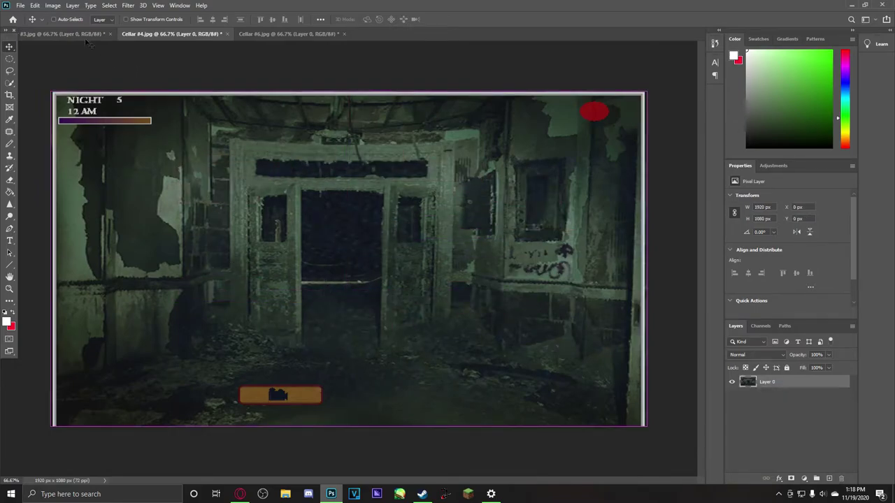
Clear the selection and quick-select the whole orange camera bar in Cellar #4.
left_click(70, 33)
key("ctrl+d")
left_click(213, 33)
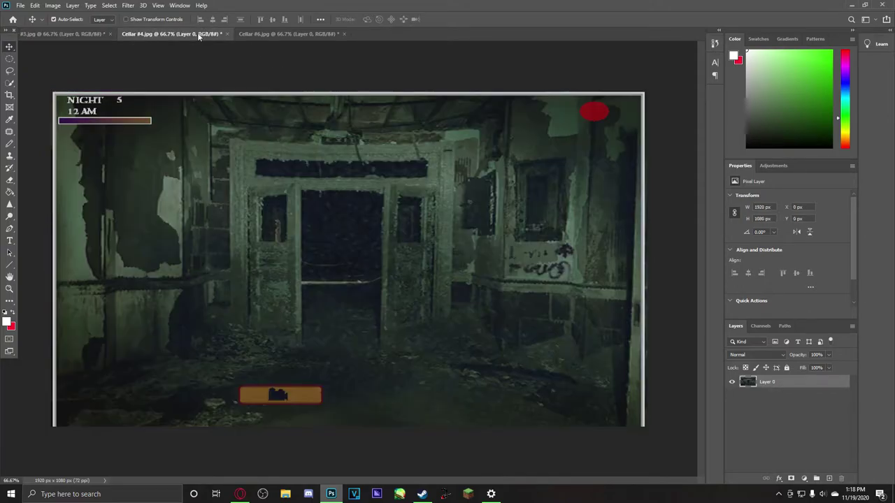
key("w")
left_click_drag(291, 396, 256, 397)
Zoom in on the orange camera bar and extend its selection along top, bottom and corner.
key("z")
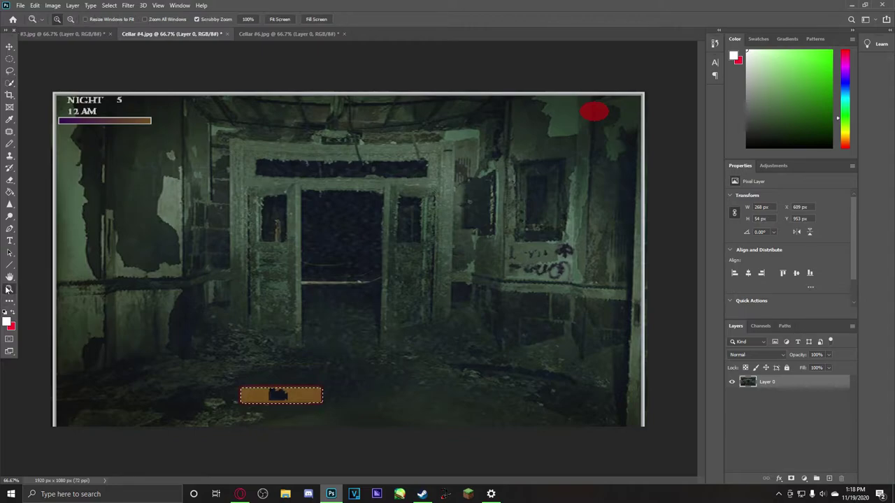
left_click(241, 392)
left_click(289, 427)
left_click(289, 427)
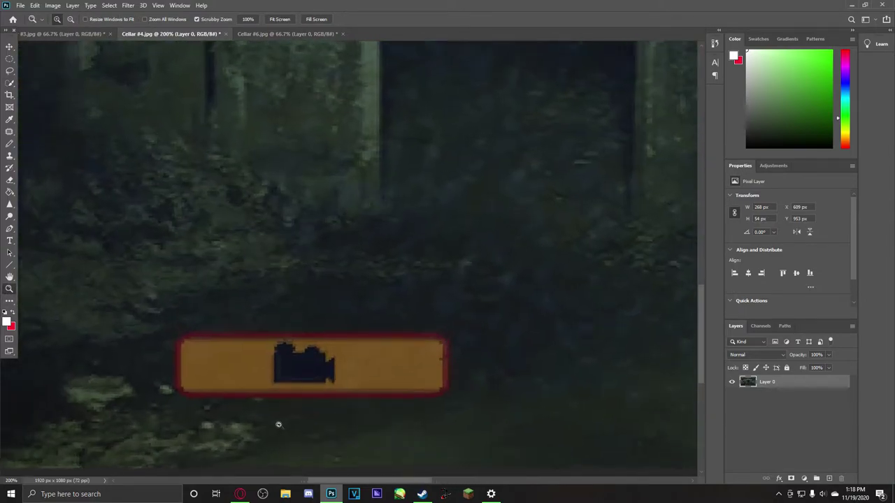
left_click(10, 83)
mouse_move(186, 309)
left_mouse_down()
mouse_move(484, 298)
mouse_move(500, 322)
mouse_move(508, 319)
mouse_move(490, 377)
mouse_move(384, 382)
left_mouse_up()
left_click_drag(216, 382, 163, 383)
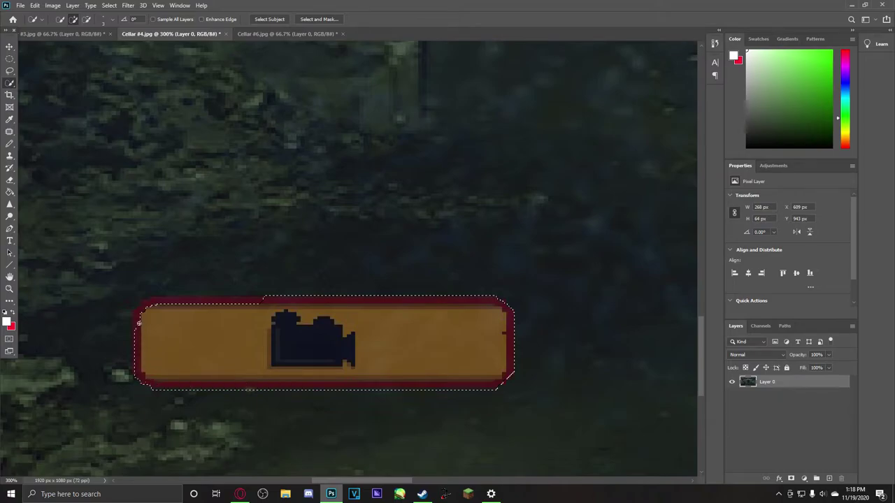
mouse_move(145, 307)
left_mouse_down()
mouse_move(158, 302)
mouse_move(154, 309)
left_mouse_up()
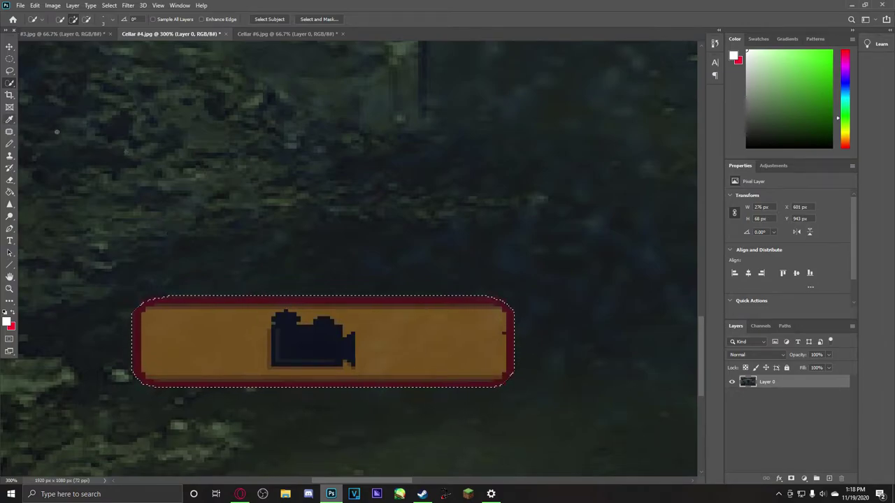
Drag the camera bar into the Wario image, place it lower right, then switch to Cellar #6.
left_click(10, 47)
left_click_drag(298, 322, 384, 373)
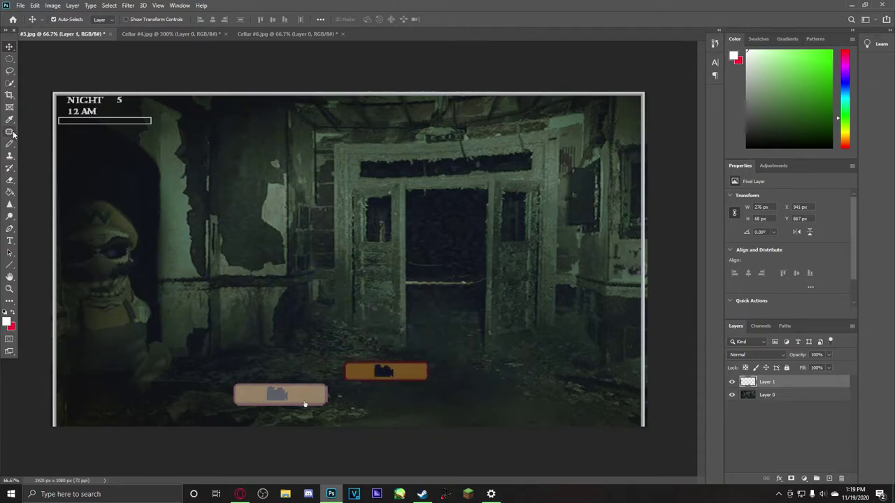
left_click_drag(391, 379, 569, 405)
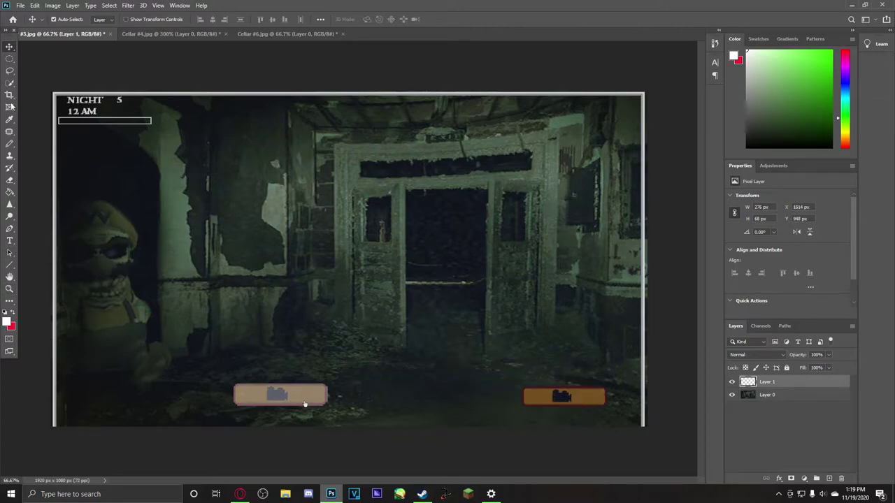
left_click(173, 34)
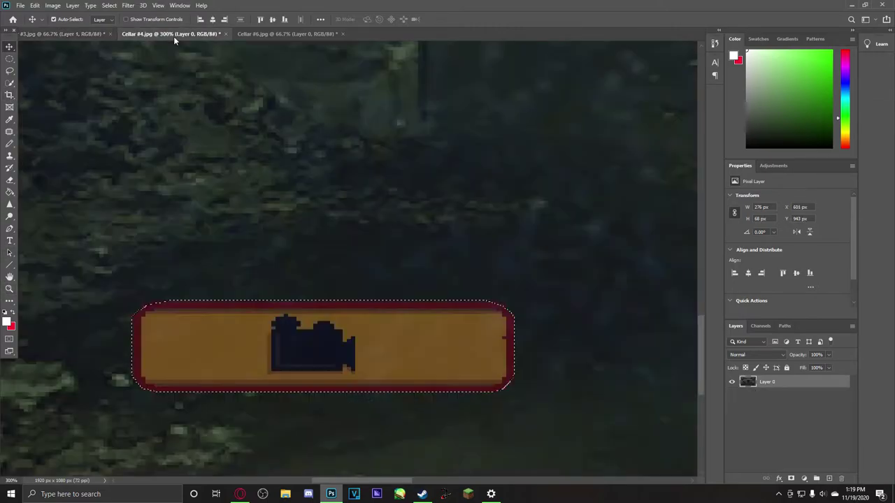
left_click(276, 35)
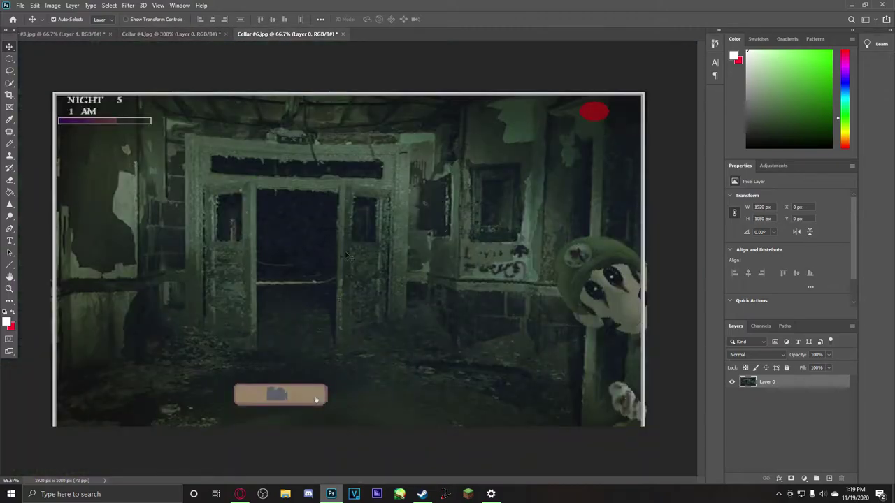
left_click(11, 98)
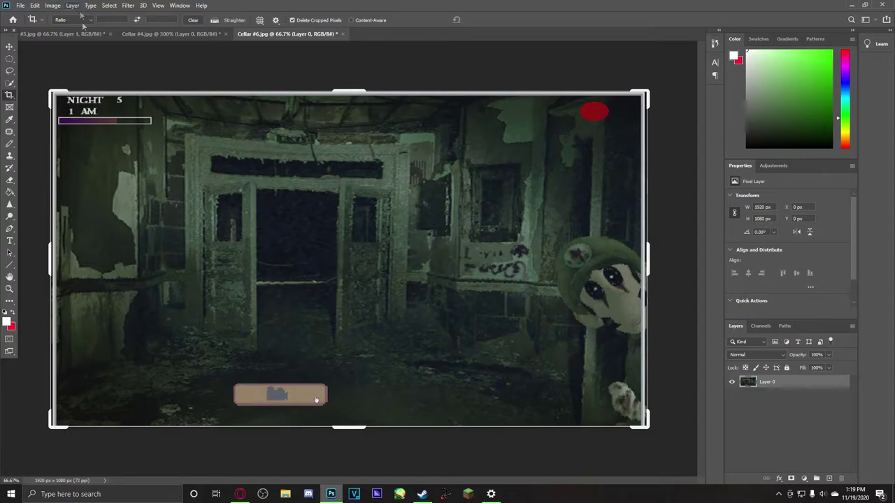
left_click_drag(214, 139, 307, 234)
key("Escape")
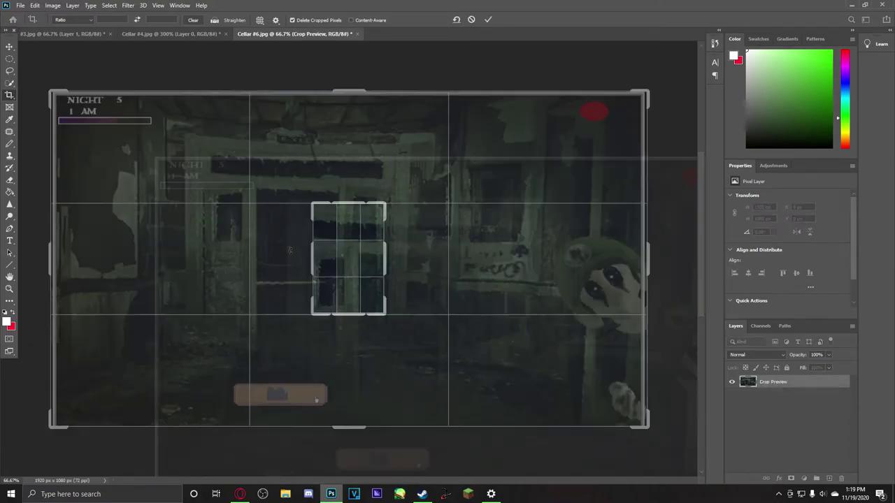
mouse_move(175, 137)
left_mouse_down()
mouse_move(183, 140)
mouse_move(179, 128)
left_mouse_up()
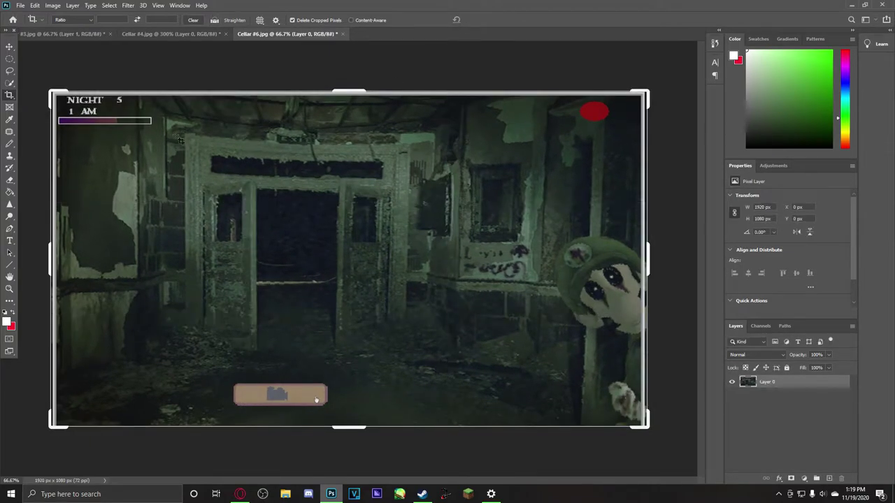
left_click_drag(162, 117, 423, 361)
left_click(488, 20)
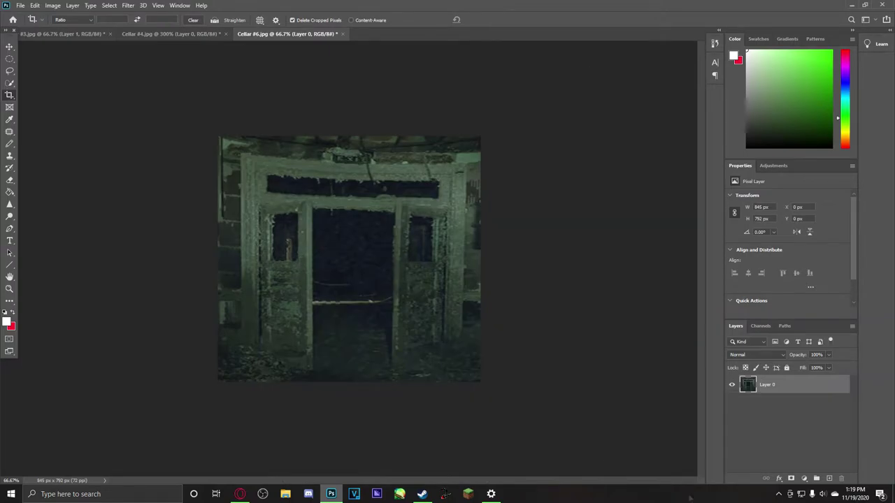
key("ctrl+z")
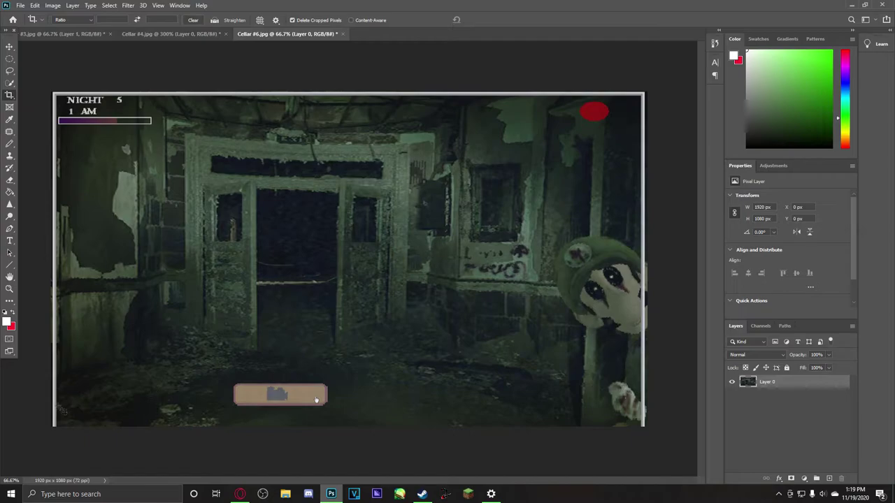
left_click_drag(98, 404, 91, 402)
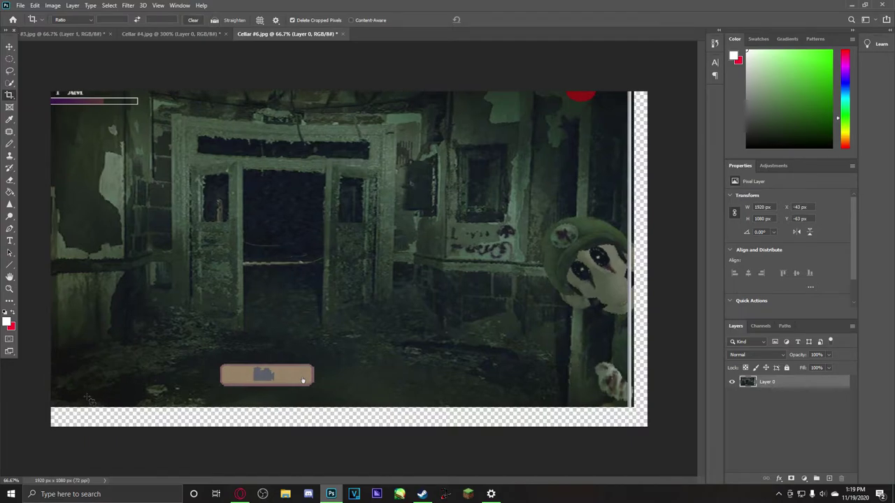
key("ctrl")
key("ctrl+z")
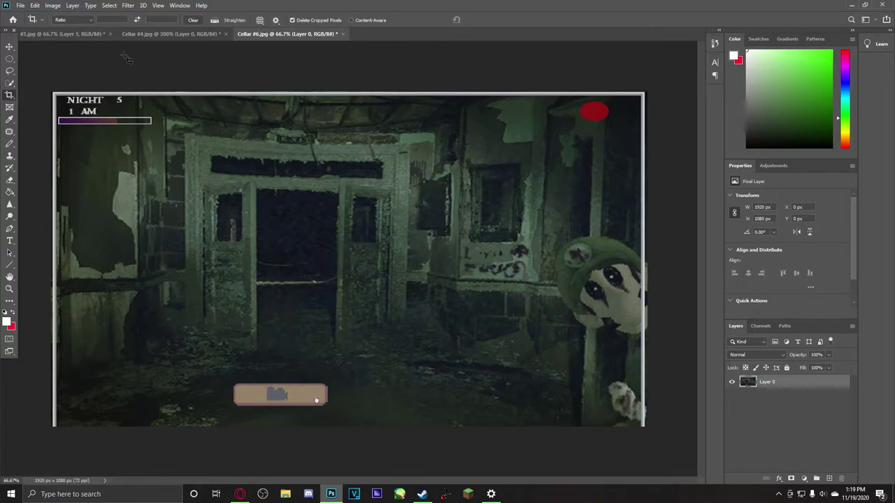
left_click(35, 6)
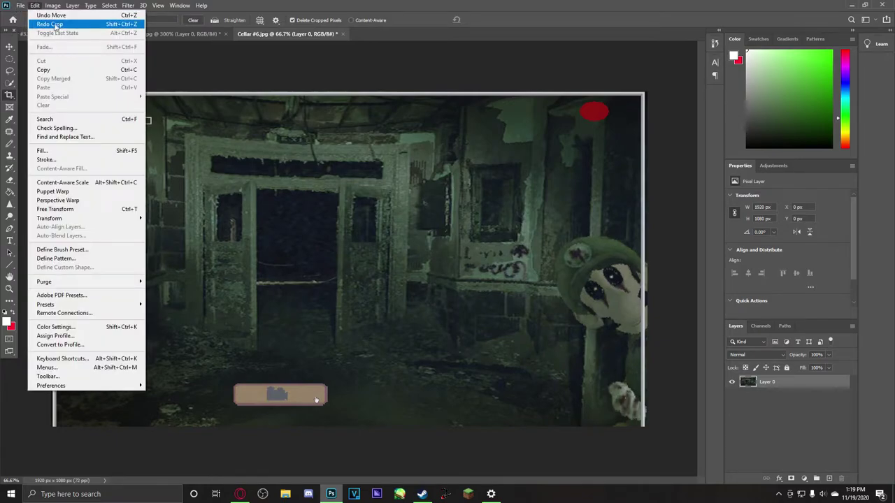
Undo the last move from the Edit menu.
left_click(39, 15)
left_click(34, 6)
left_click(35, 5)
left_click(35, 5)
left_click(35, 6)
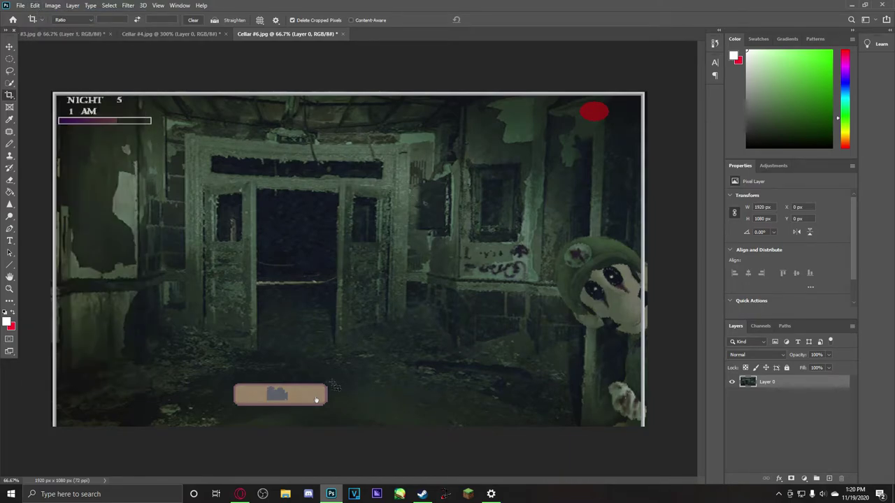
Tilt Cellar #6 slightly with the Crop tool, apply the crop, then undo it.
left_click(9, 83)
left_click(10, 95)
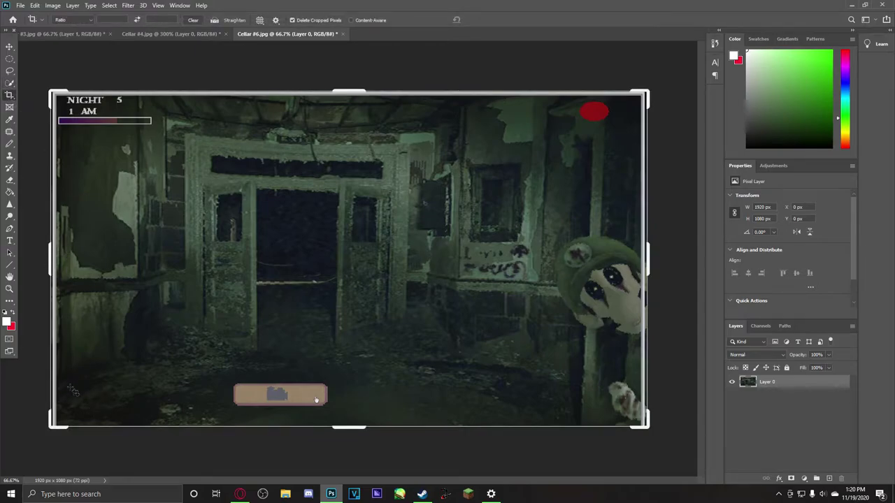
left_click_drag(50, 426, 63, 425)
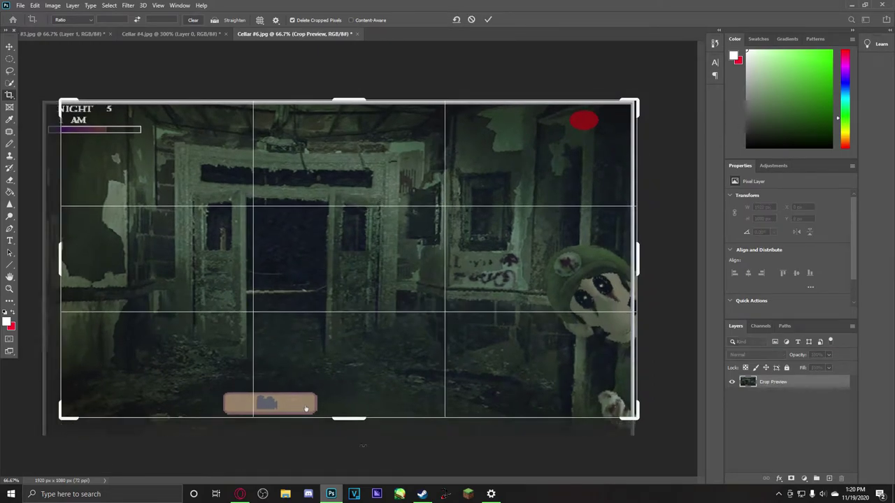
left_click(488, 19)
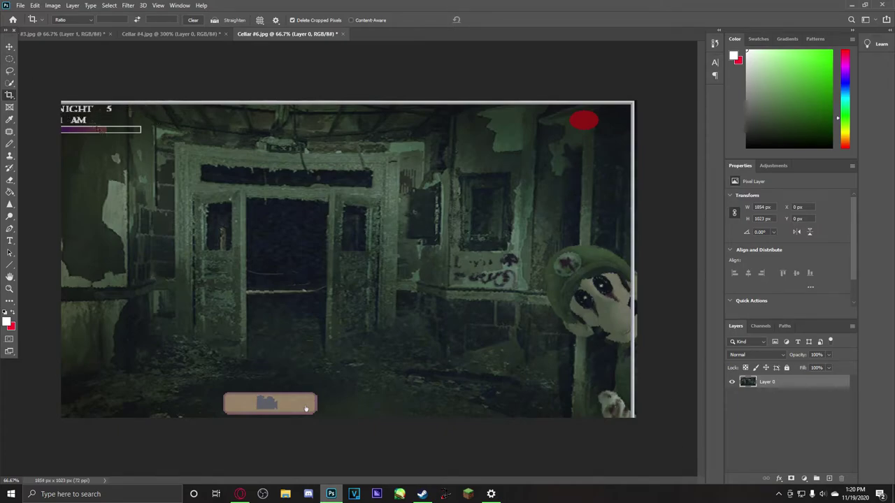
key("ctrl+z")
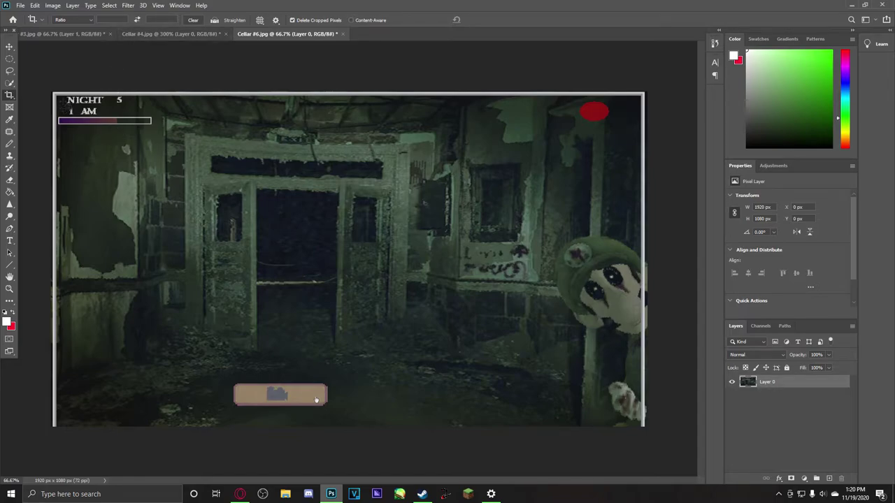
Sample the camera bar's orange, dark red border and navy icon colours in Cellar #4.
left_click(12, 108)
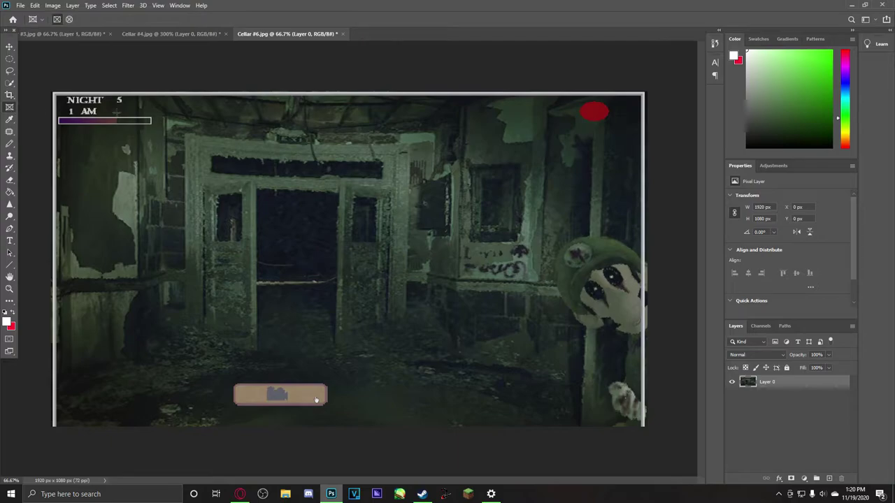
left_click(9, 120)
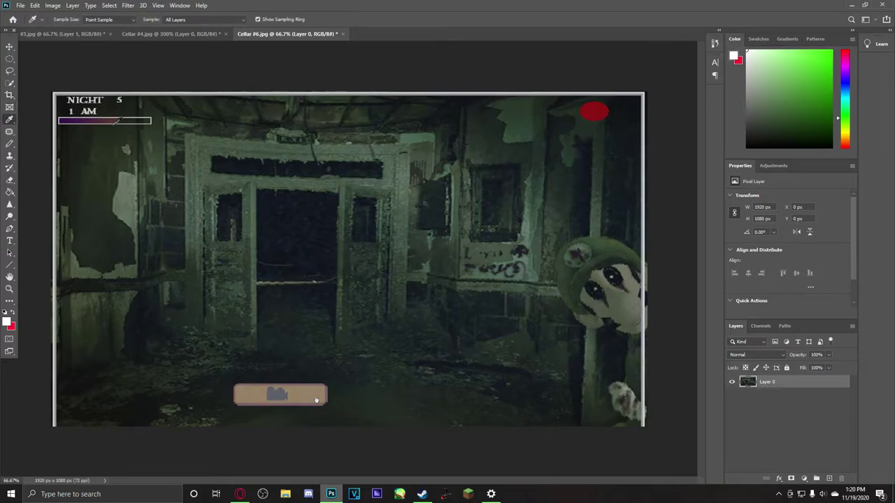
left_click(172, 33)
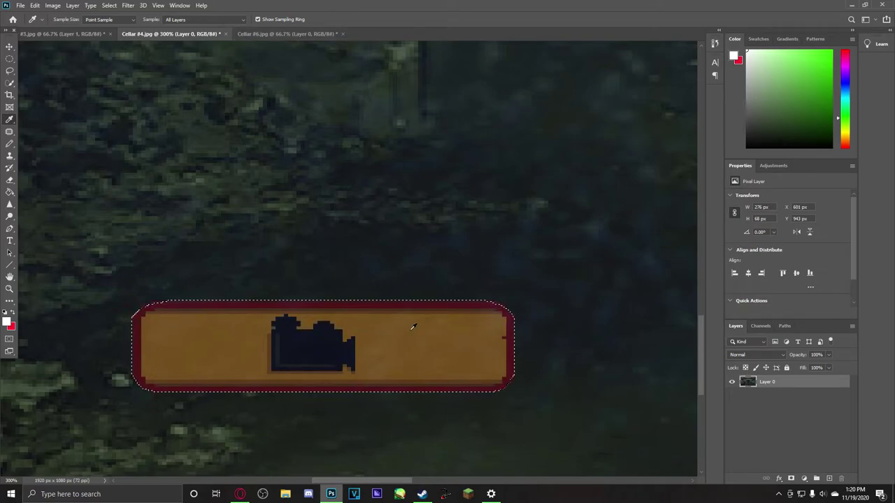
left_click(396, 345)
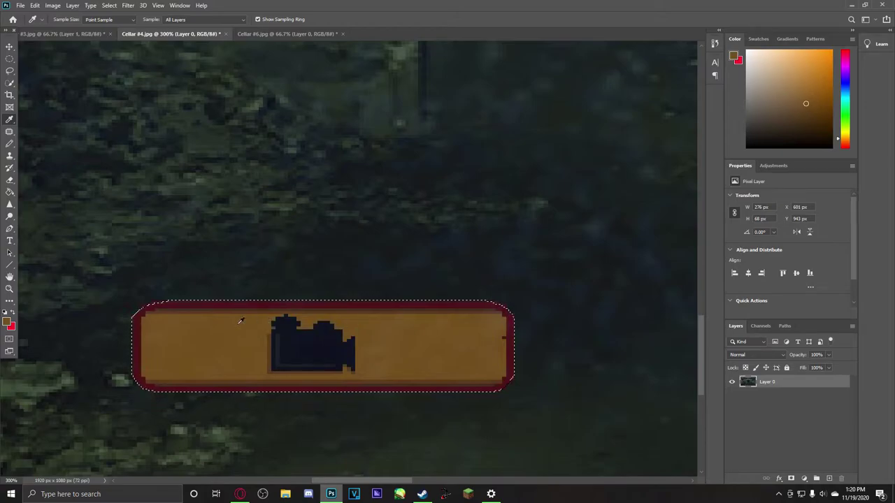
left_click(202, 303)
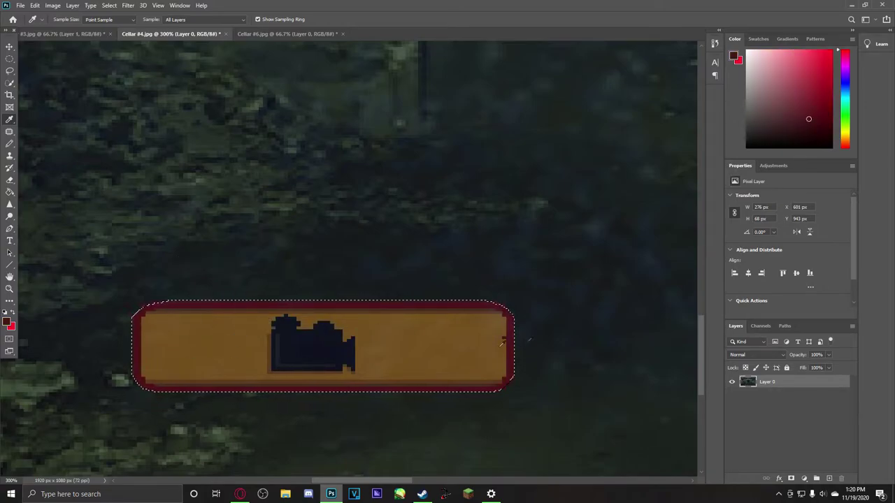
left_click(492, 385)
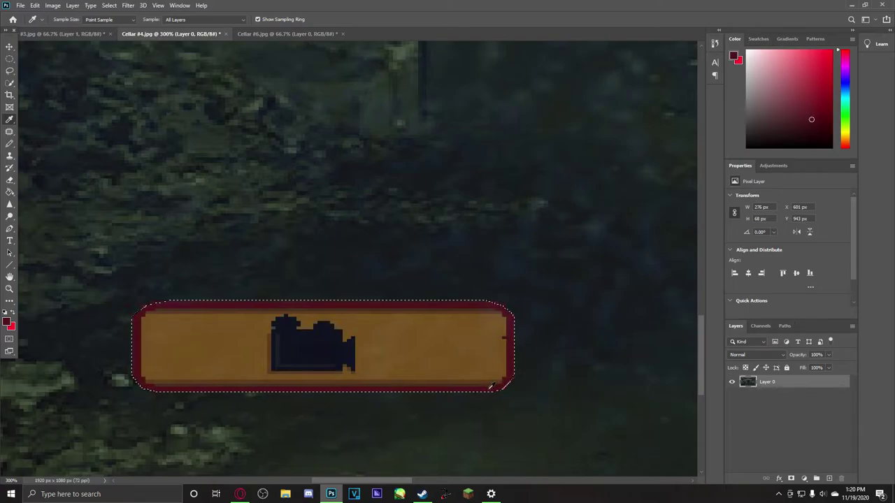
left_click(508, 359)
left_click(313, 339)
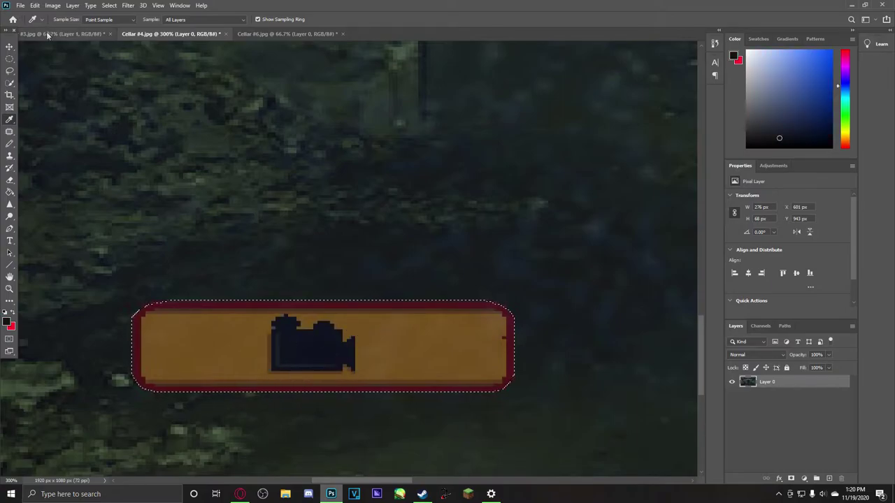
Deselect the camera button, zoom out to the whole cellar image, and return to #3.jpg.
left_click(8, 133)
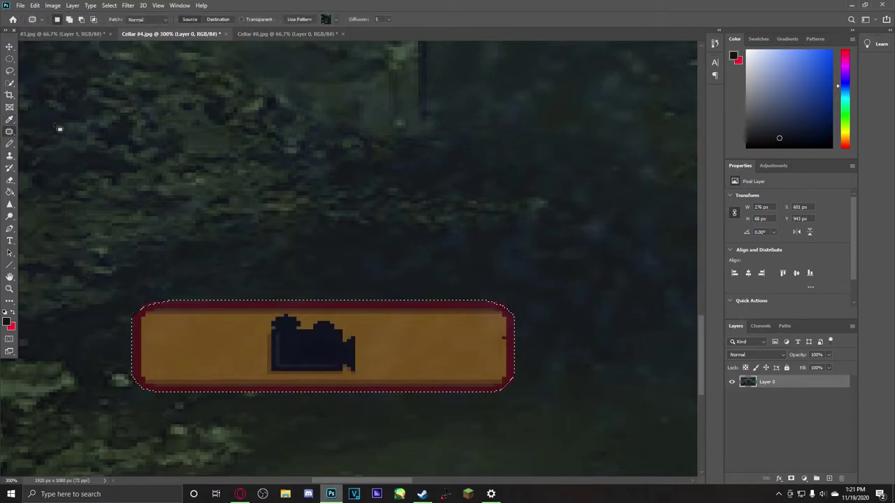
left_click(9, 289)
key("ctrl+d")
left_click(310, 172, "alt")
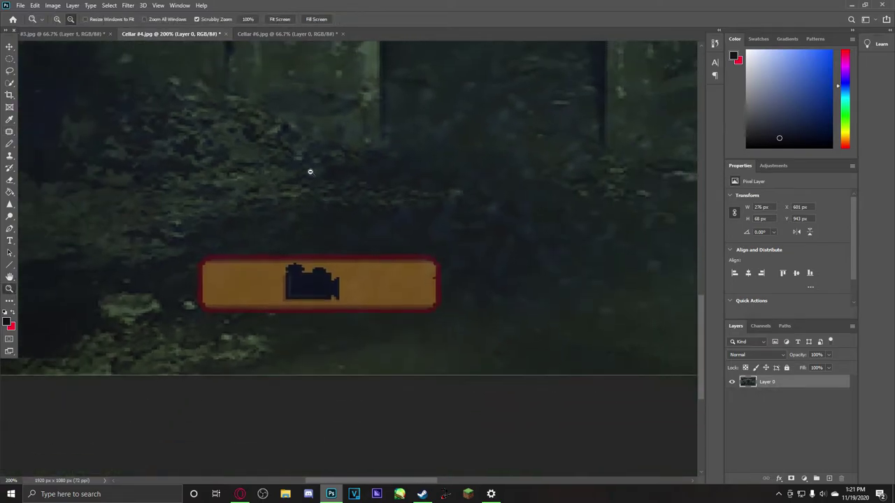
left_click(309, 172, "alt")
left_click(309, 172, "alt")
left_click(310, 171, "alt")
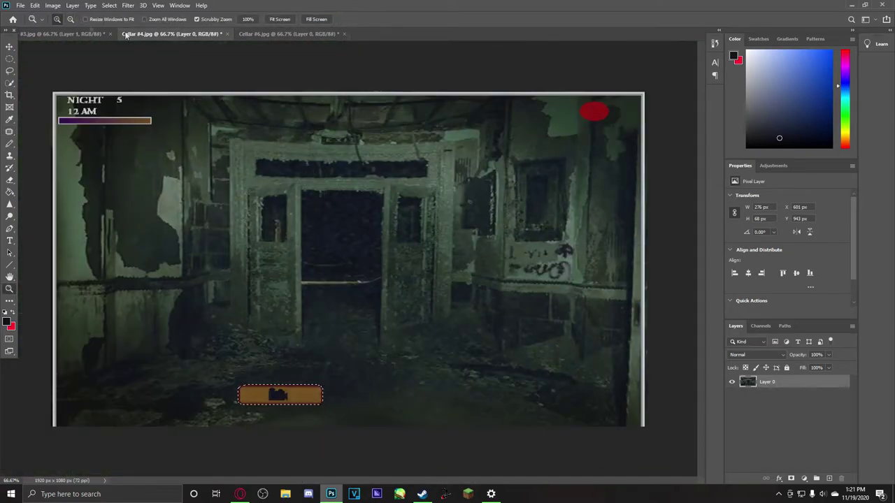
left_click(66, 35)
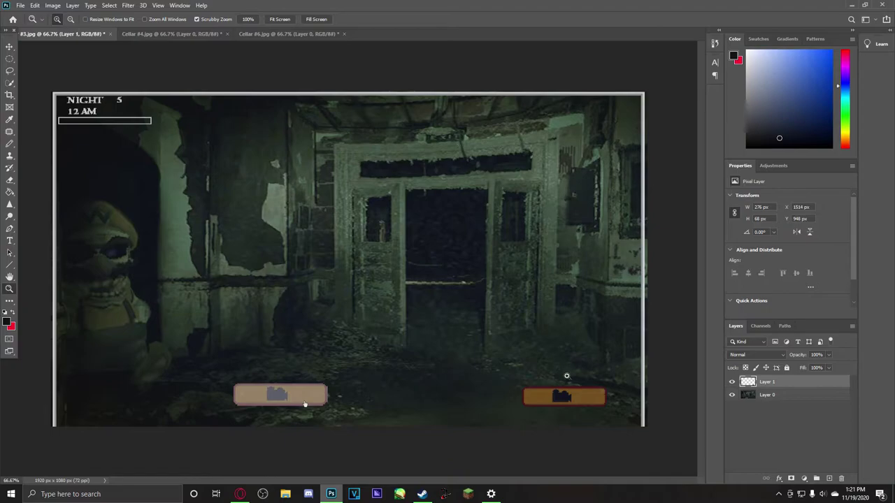
Nudge the orange bar left, then patch the beige camera sign on Layer 0 with nearby floor.
left_click(10, 46)
mouse_move(585, 403)
left_mouse_down()
mouse_move(570, 383)
mouse_move(577, 403)
left_mouse_up()
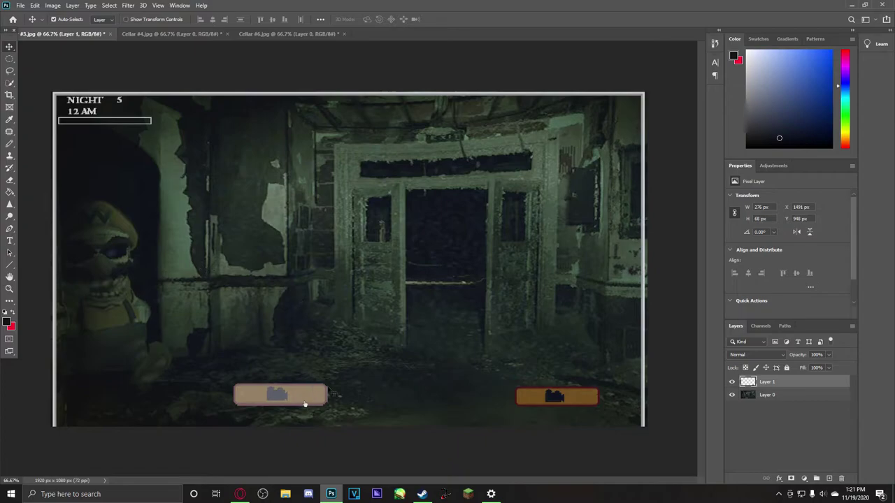
left_click(9, 133)
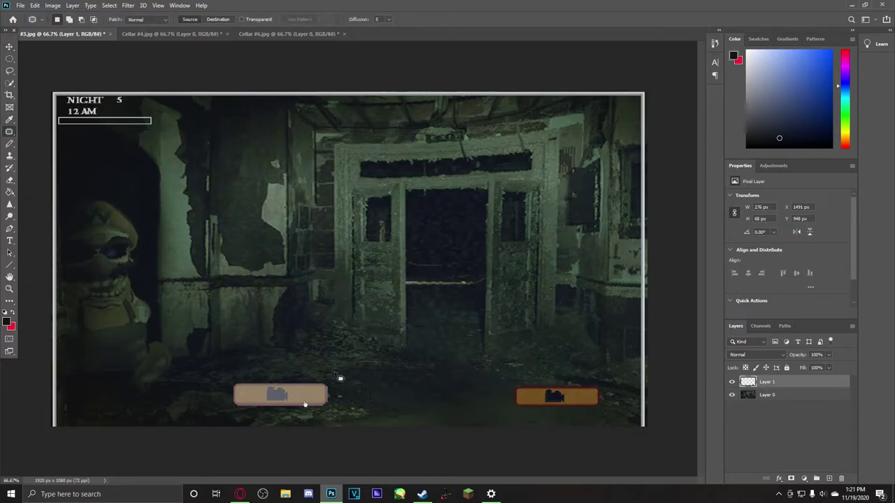
mouse_move(338, 382)
left_mouse_down()
mouse_move(226, 382)
mouse_move(225, 406)
mouse_move(272, 422)
mouse_move(329, 415)
mouse_move(341, 394)
mouse_move(333, 382)
mouse_move(324, 407)
mouse_move(264, 379)
mouse_move(224, 399)
mouse_move(255, 418)
mouse_move(305, 418)
mouse_move(305, 404)
left_mouse_up()
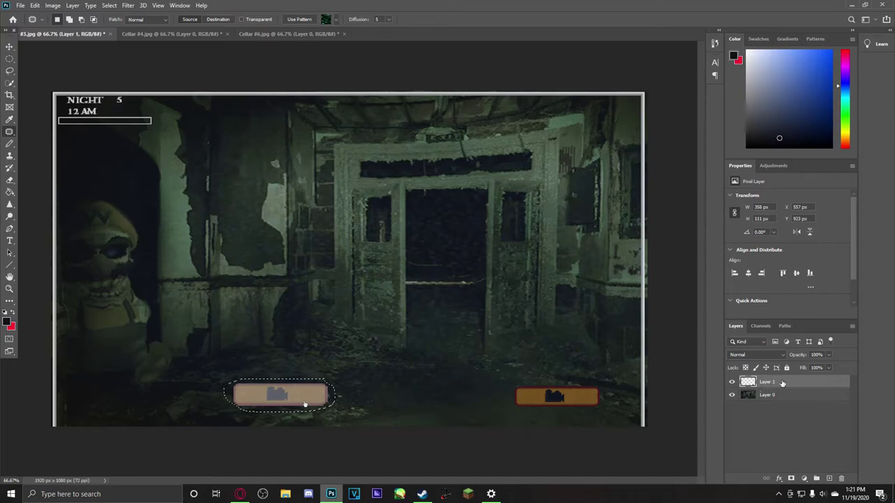
left_click(761, 399)
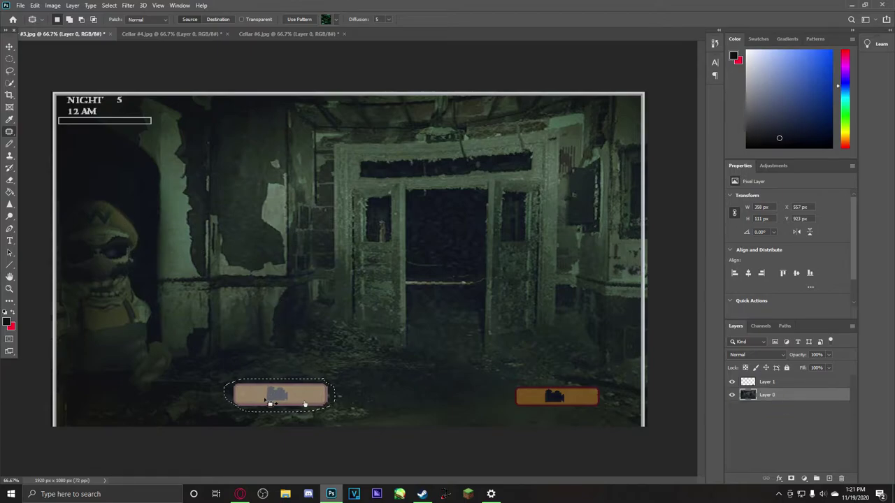
left_click_drag(270, 404, 552, 396)
key("ctrl+d")
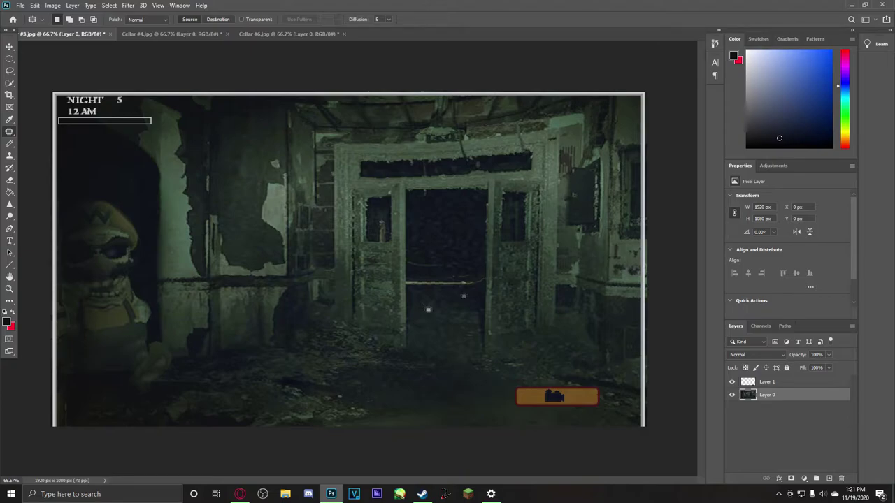
Move Layer 1's orange camera bar to bottom centre and scale it to 347 × 82 px.
left_click(9, 47)
left_click_drag(568, 398, 342, 381)
key("ctrl+t")
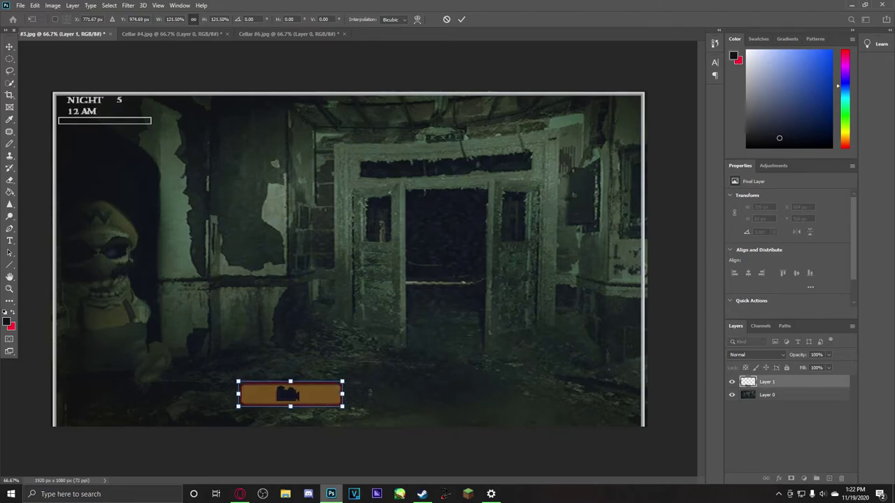
left_click_drag(343, 396, 352, 396)
left_click_drag(295, 382, 295, 381)
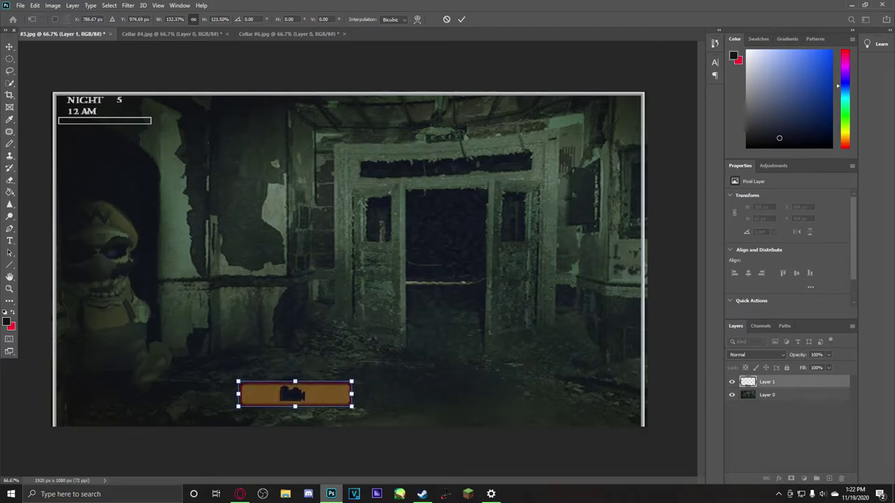
mouse_move(352, 383)
left_mouse_down()
mouse_move(365, 379)
mouse_move(346, 384)
left_mouse_up()
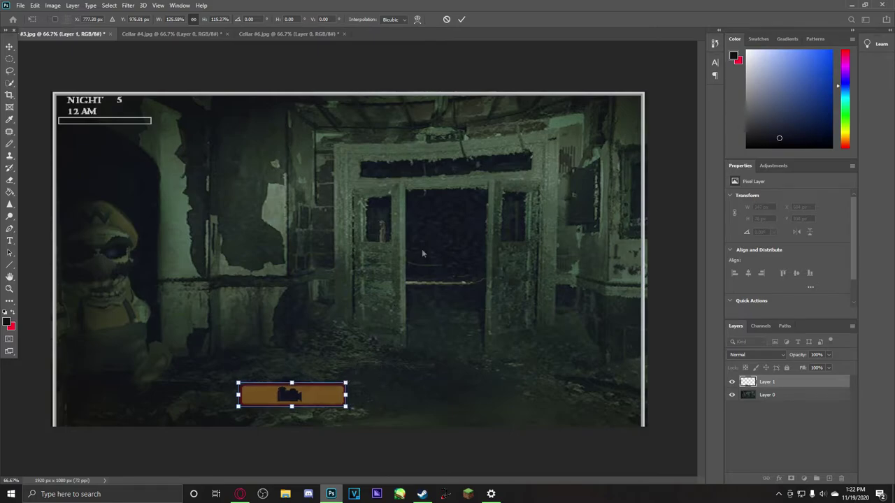
left_click(462, 19)
key("ctrl+t")
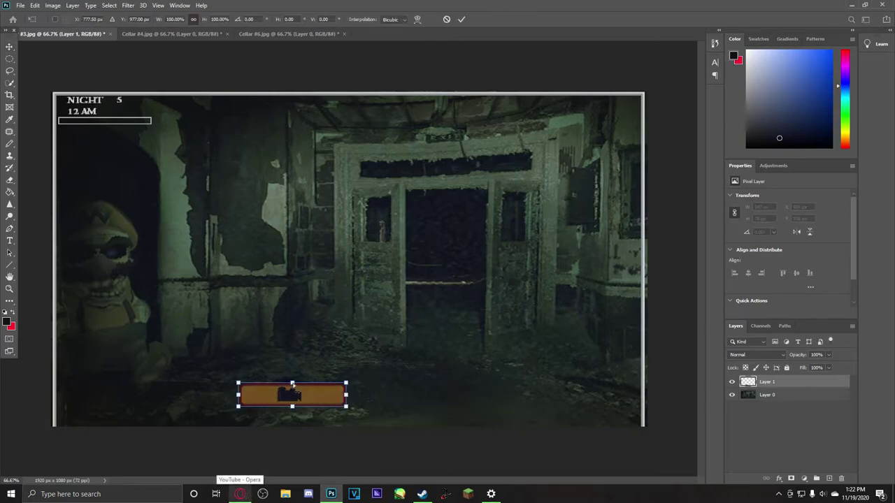
mouse_move(292, 384)
left_mouse_down()
mouse_move(291, 401)
mouse_move(303, 391)
left_mouse_up()
left_click(461, 19)
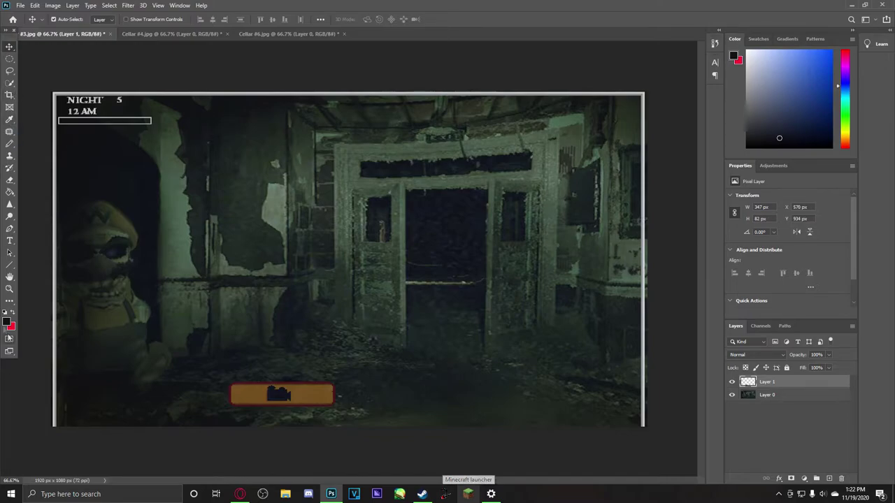
left_click(9, 288)
left_click(42, 85)
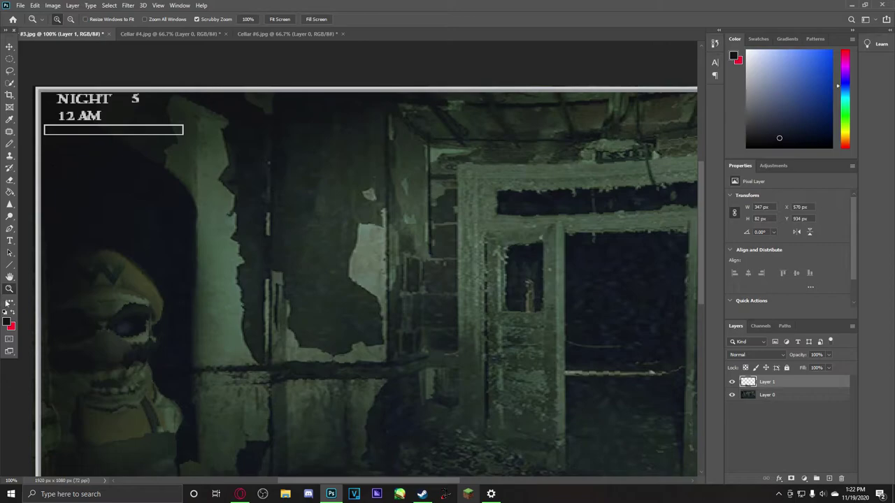
At 200% zoom, patch the empty bar on Layer 0 with dark background from below.
left_click(96, 126)
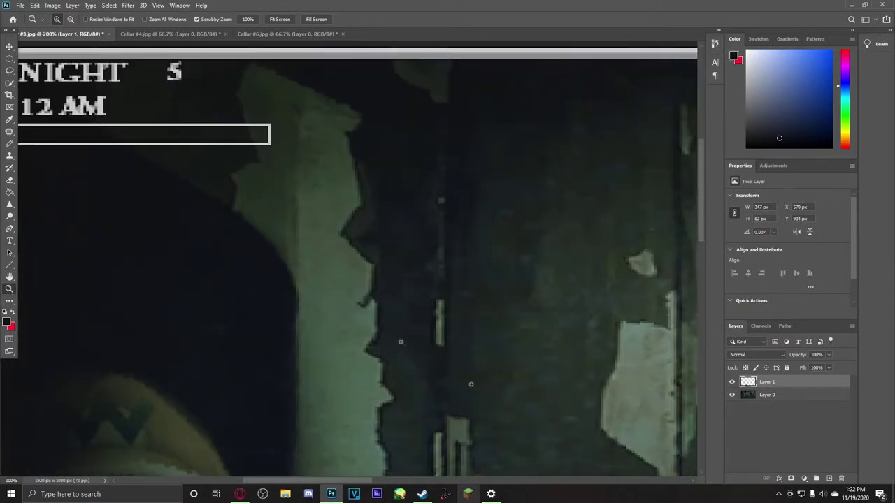
left_click_drag(312, 480, 288, 480)
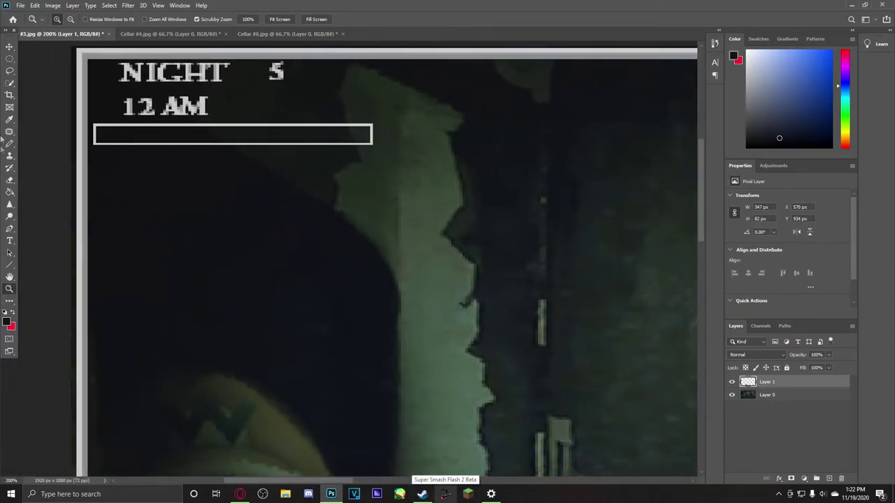
left_click(10, 130)
mouse_move(383, 120)
left_mouse_down()
mouse_move(104, 121)
mouse_move(96, 136)
mouse_move(96, 152)
mouse_move(375, 160)
mouse_move(383, 121)
mouse_move(376, 147)
left_mouse_up()
left_click(441, 183)
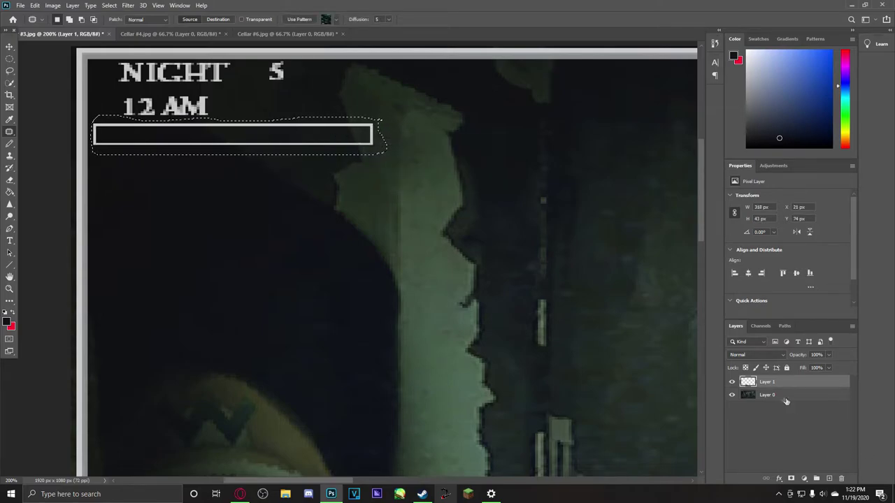
left_click(782, 397)
left_click_drag(244, 134, 251, 243)
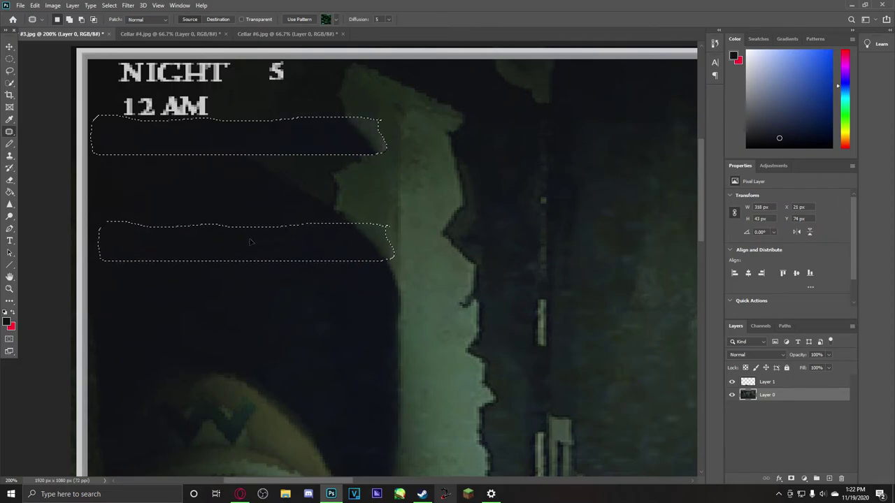
left_click_drag(250, 241, 253, 243)
key("ctrl+d")
Patch out the 12 AM text, leaving NIGHT 5 in the top-left corner.
mouse_move(227, 91)
left_mouse_down()
mouse_move(133, 89)
mouse_move(114, 97)
mouse_move(116, 120)
mouse_move(153, 127)
mouse_move(216, 116)
mouse_move(218, 90)
mouse_move(176, 111)
mouse_move(170, 180)
left_mouse_up()
key("ctrl+d")
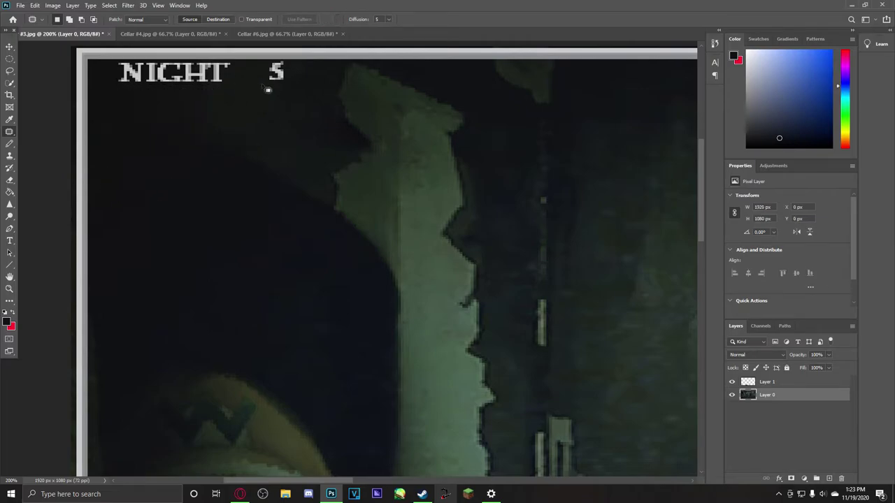
mouse_move(291, 92)
left_mouse_down()
mouse_move(128, 92)
mouse_move(111, 81)
mouse_move(128, 64)
mouse_move(208, 65)
left_mouse_up()
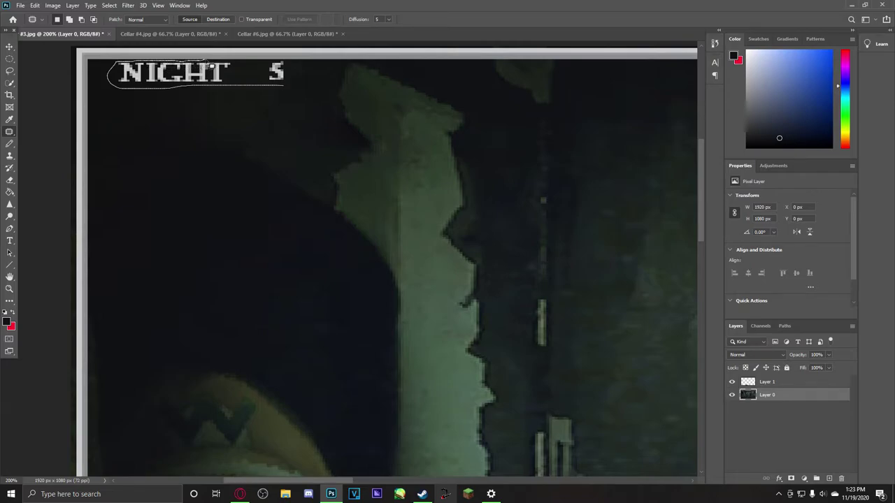
mouse_move(294, 81)
left_mouse_down()
mouse_move(120, 94)
mouse_move(126, 68)
mouse_move(115, 81)
mouse_move(118, 62)
mouse_move(136, 69)
left_mouse_up()
left_click(175, 67)
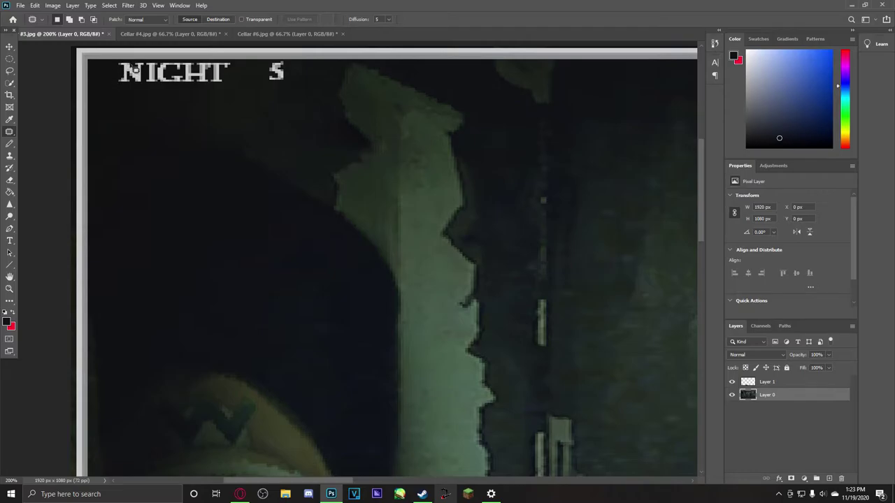
Zoom to 500% on the corner and lasso the NIGHT 5 text with a generous margin.
left_click(9, 288)
left_click(135, 113)
left_click(139, 104)
left_click(144, 93)
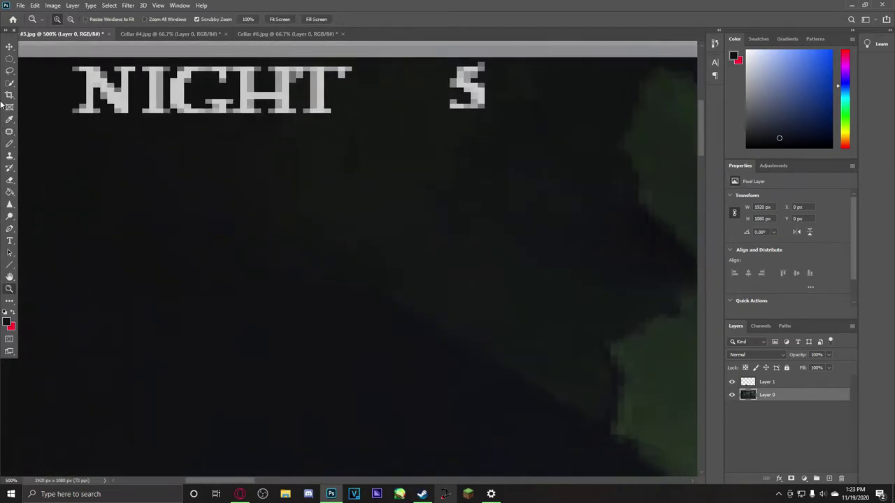
left_click(143, 98)
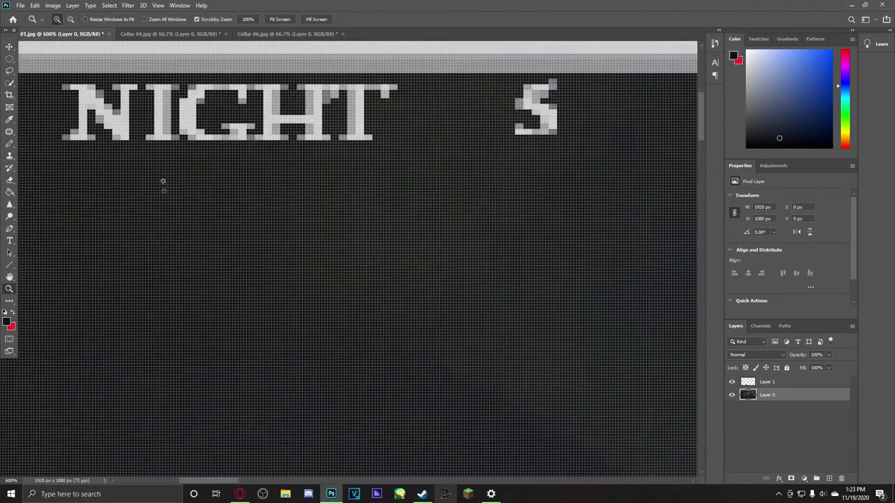
left_click(230, 217, "alt")
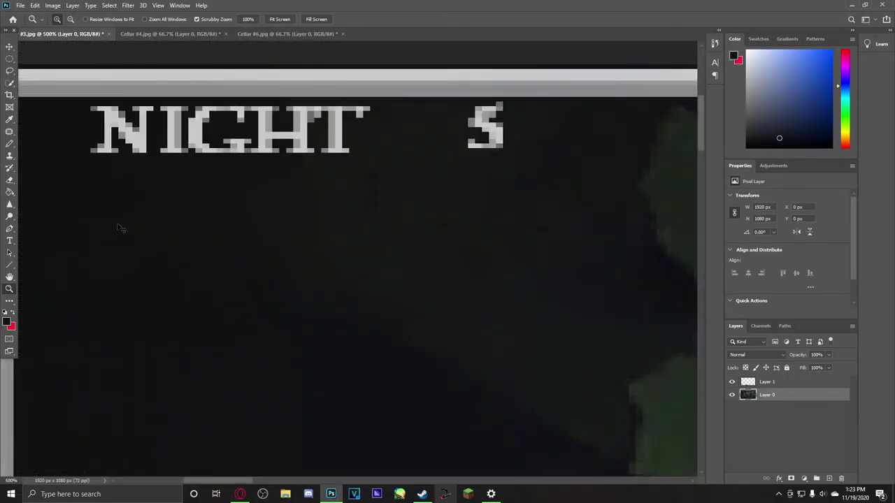
scroll(138, 245, "up", 2)
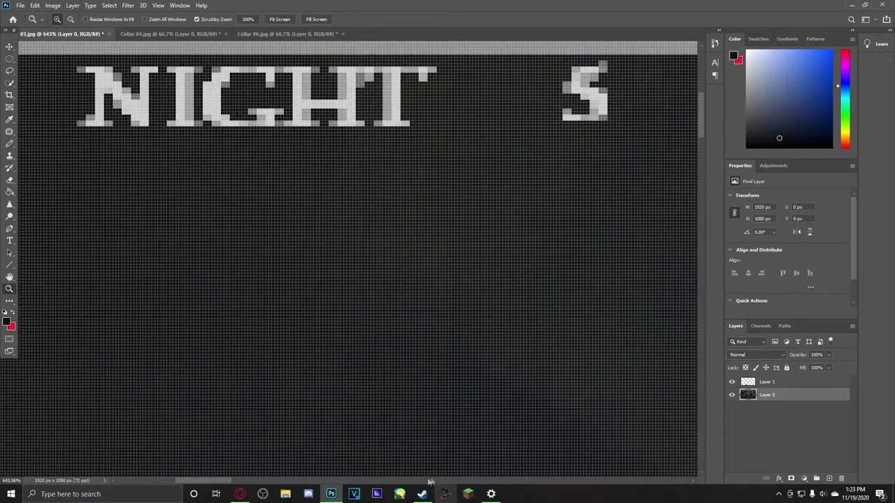
left_click(225, 299, "alt")
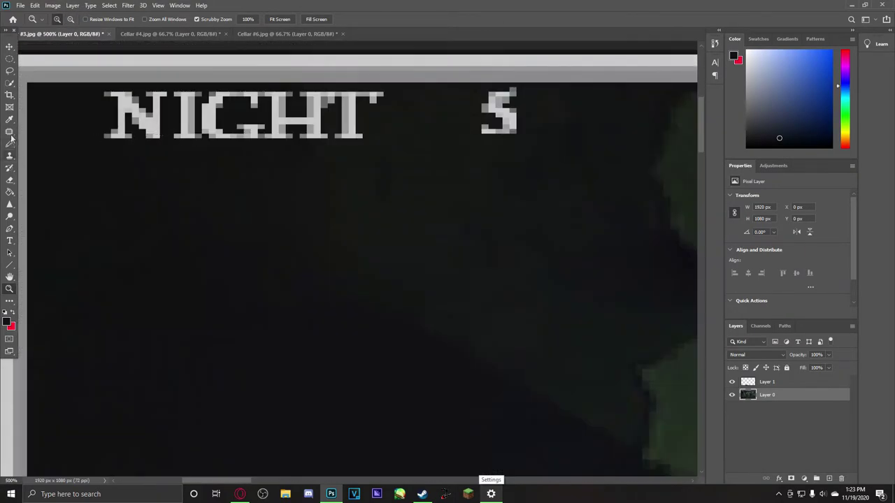
left_click(9, 131)
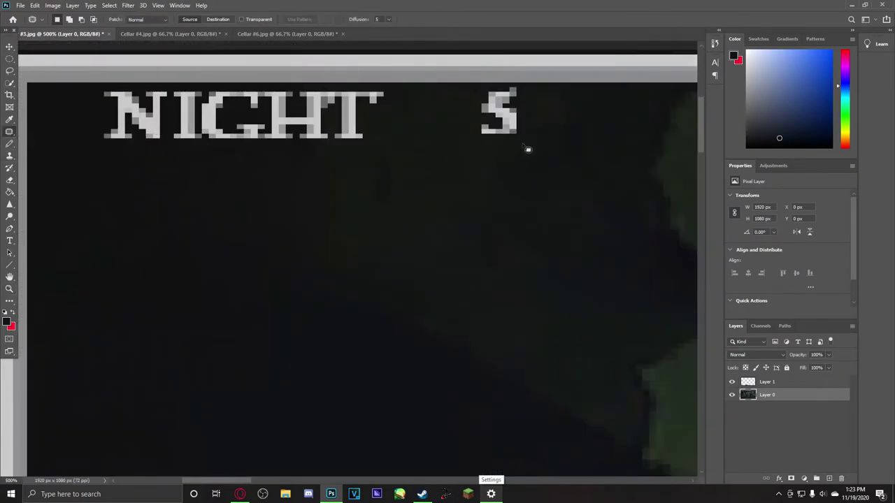
mouse_move(525, 142)
left_mouse_down()
mouse_move(432, 160)
mouse_move(208, 175)
mouse_move(103, 167)
mouse_move(93, 139)
mouse_move(311, 146)
mouse_move(465, 165)
mouse_move(535, 142)
mouse_move(538, 102)
mouse_move(515, 85)
mouse_move(249, 87)
mouse_move(135, 113)
left_mouse_up()
left_click(98, 143)
mouse_move(86, 145)
left_mouse_down()
mouse_move(134, 154)
mouse_move(535, 156)
mouse_move(529, 94)
mouse_move(514, 91)
mouse_move(133, 89)
mouse_move(94, 97)
mouse_move(95, 148)
left_mouse_up()
Patch the NIGHT 5 selection with dark background from below and deselect.
left_click(10, 46)
left_click_drag(336, 157, 339, 231)
key("ctrl+z")
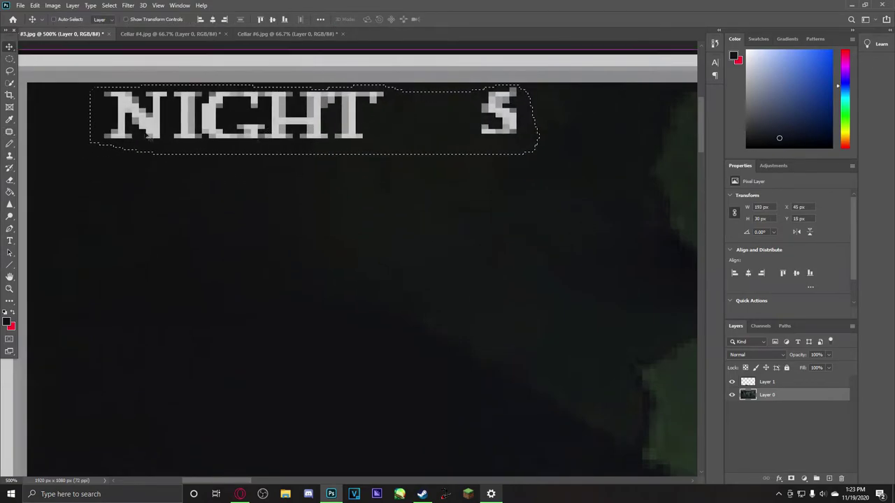
left_click(8, 133)
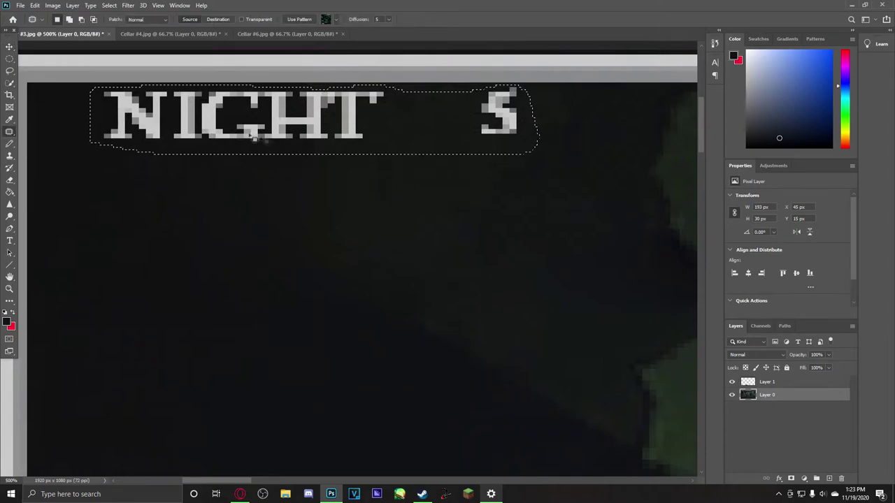
left_click_drag(356, 135, 345, 224)
key("ctrl+d")
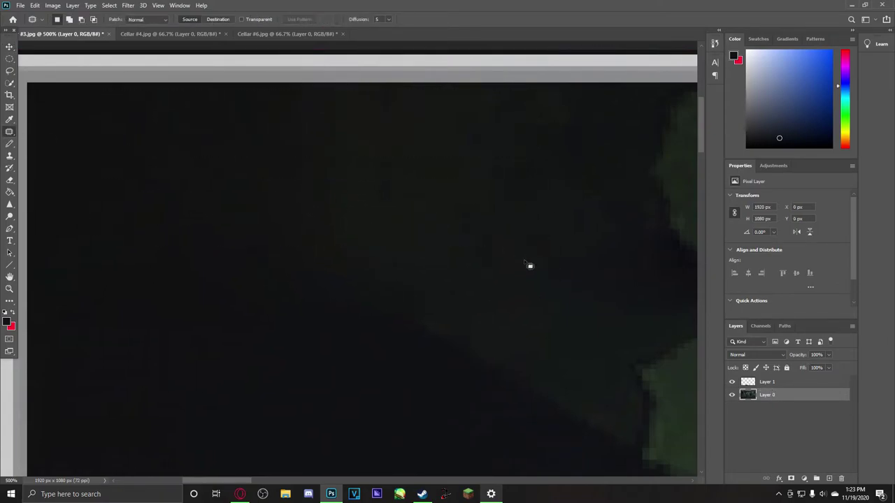
Zoom out to the whole image and undo to restore the NIGHT 5 and 12 AM text.
left_click(9, 289)
left_click(314, 322, "alt")
left_click(315, 322, "alt")
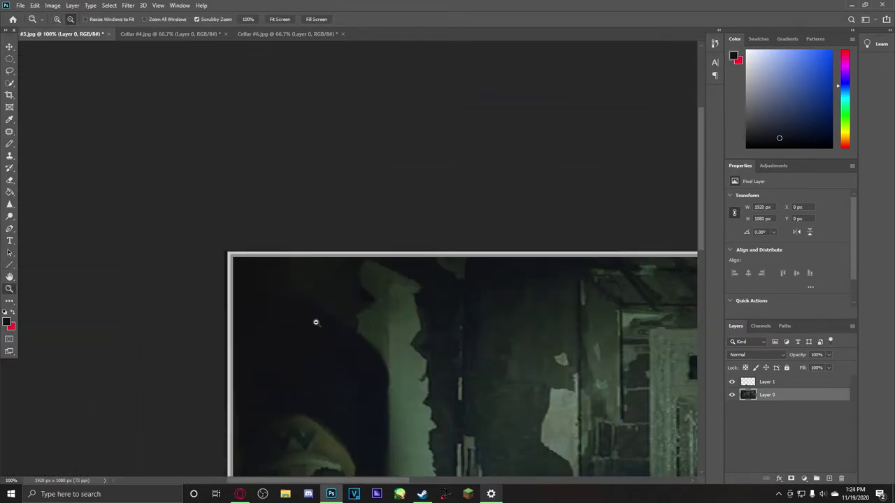
left_click(315, 319, "alt")
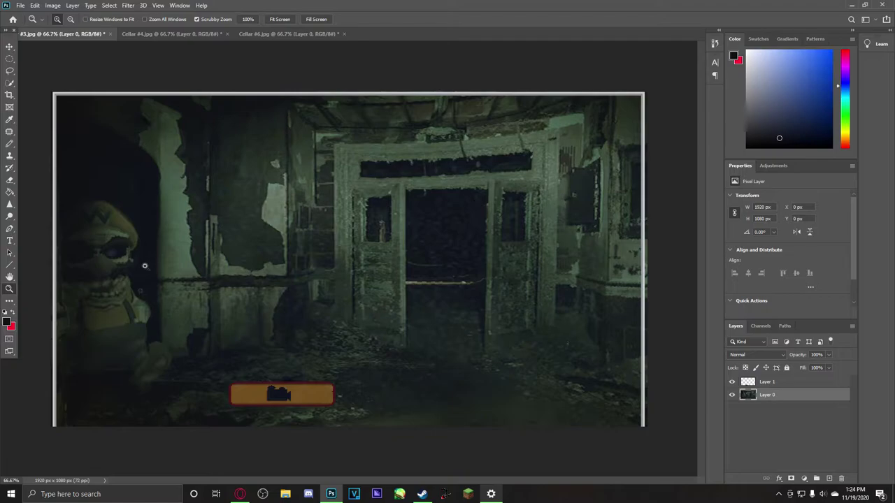
key("ctrl+z")
key("ctrl+z")
key("ctrl+z")
key("ctrl+z")
key("ctrl+z")
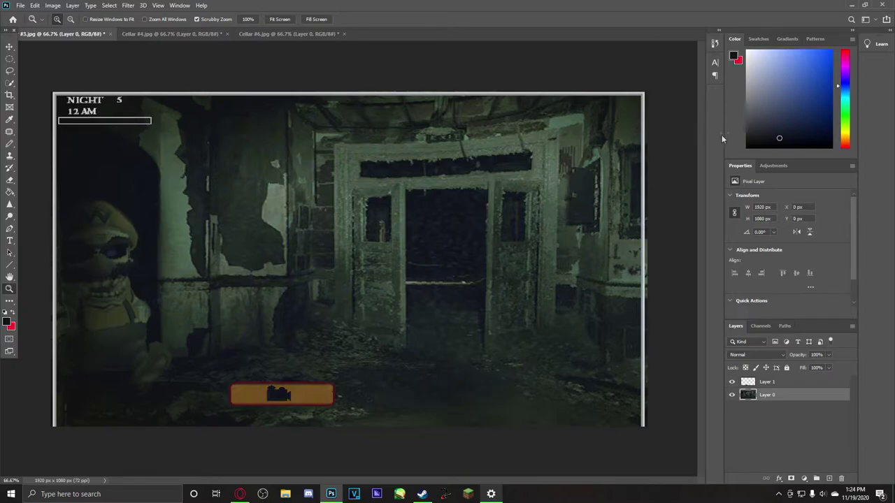
Choose the Brush tool, zoom in on Wario's eyes, and pick a bright purple colour.
left_click_drag(9, 143, 43, 147)
left_click(43, 145)
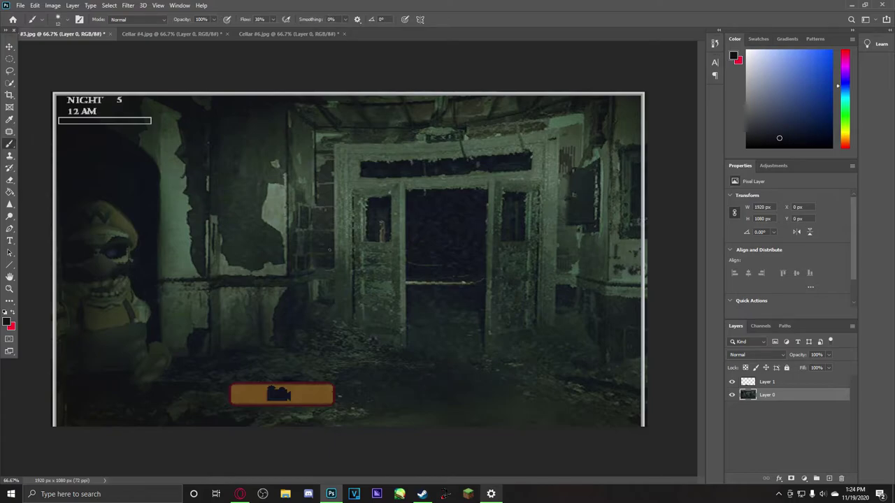
left_click(9, 289)
left_click(148, 250)
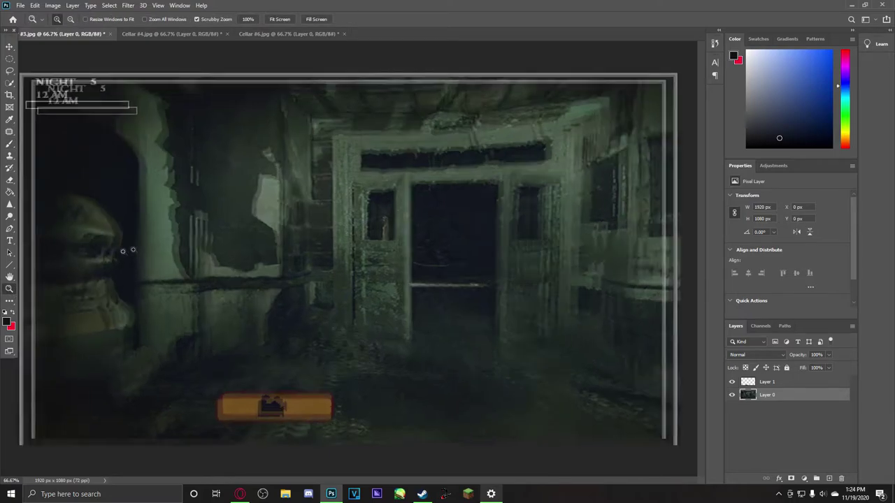
left_click(63, 253)
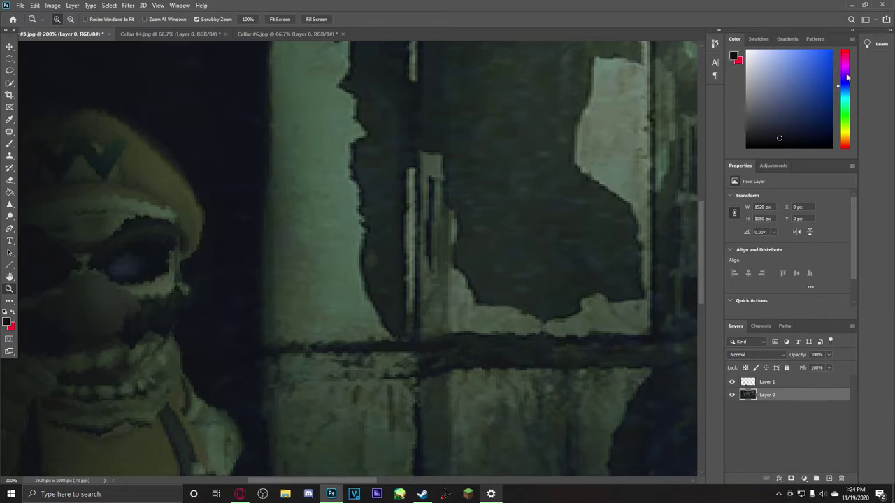
left_click(845, 70)
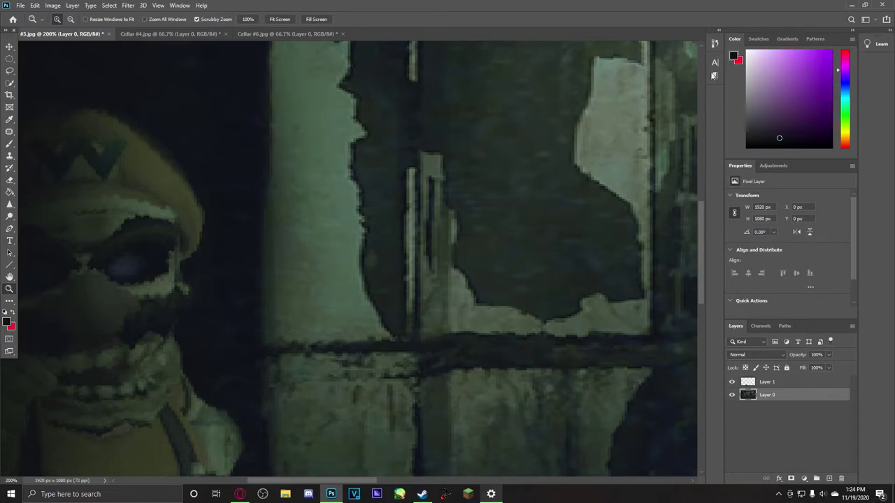
mouse_move(844, 70)
left_mouse_down()
mouse_move(847, 134)
mouse_move(848, 71)
left_mouse_up()
left_click_drag(779, 137, 816, 74)
Dab purple with the brush onto Wario's other eye so both eyes glow.
left_click(11, 143)
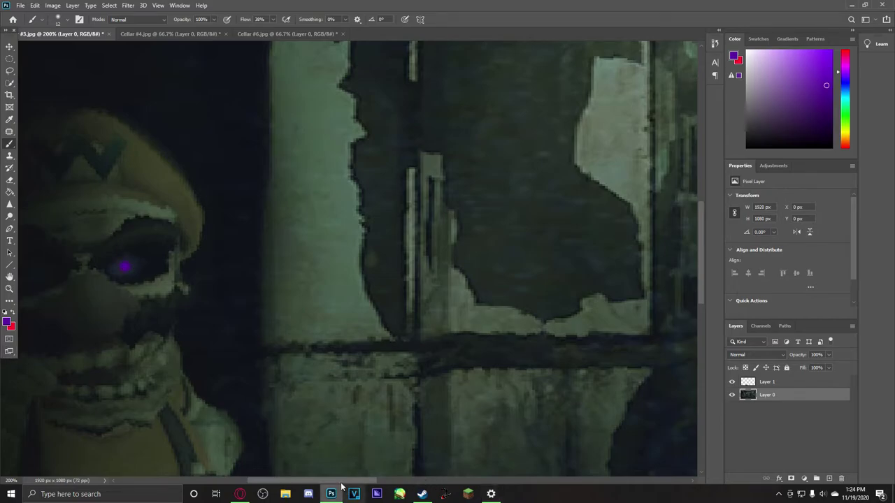
scroll(210, 420, "left", 5)
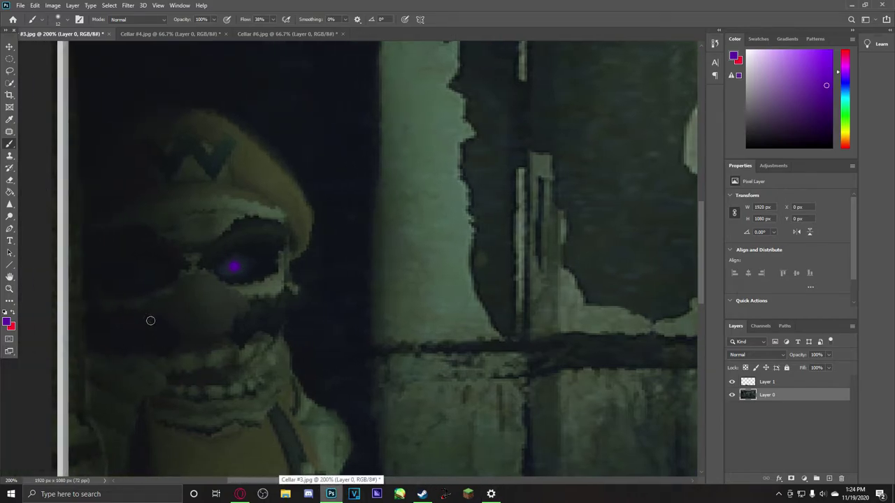
left_click(144, 273)
left_click(8, 61)
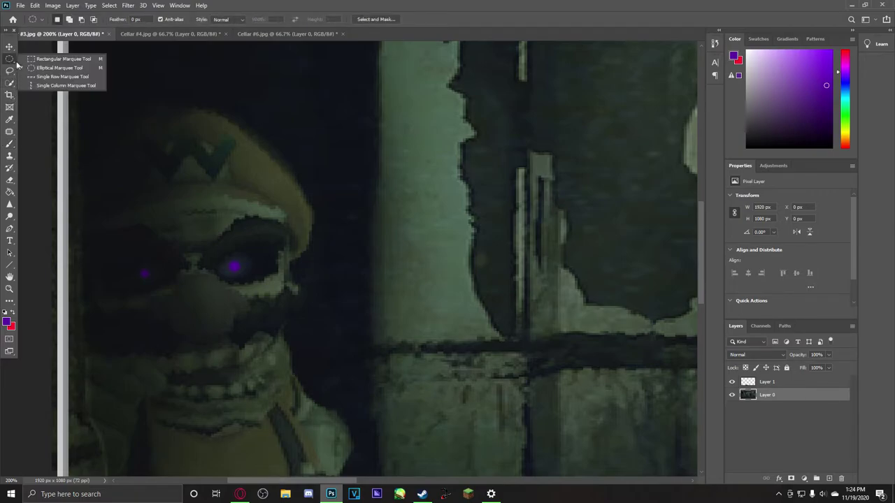
left_click(35, 68)
left_click_drag(352, 198, 451, 358)
key("ctrl+d")
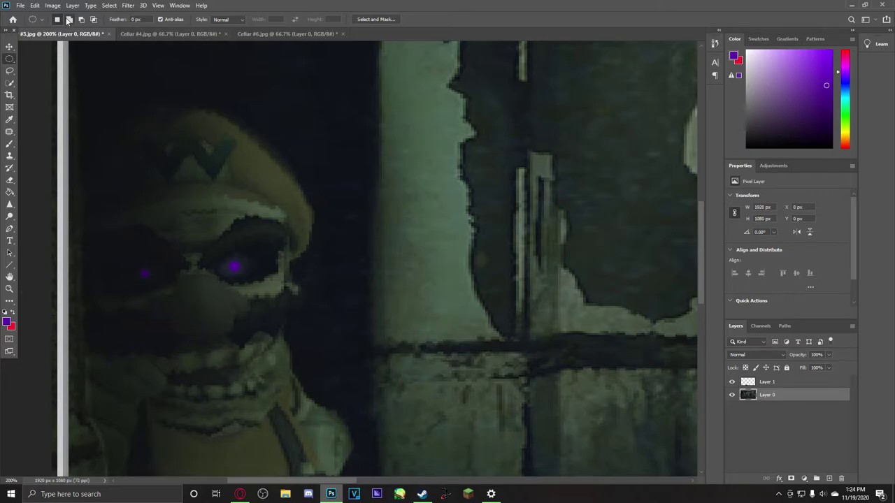
left_click_drag(380, 190, 464, 311)
key("ctrl+d")
left_click_drag(392, 127, 611, 315)
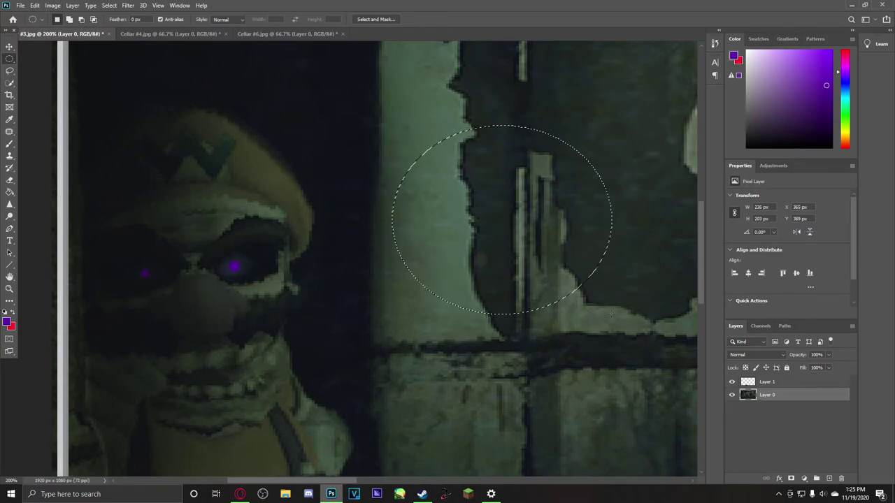
left_click(577, 296)
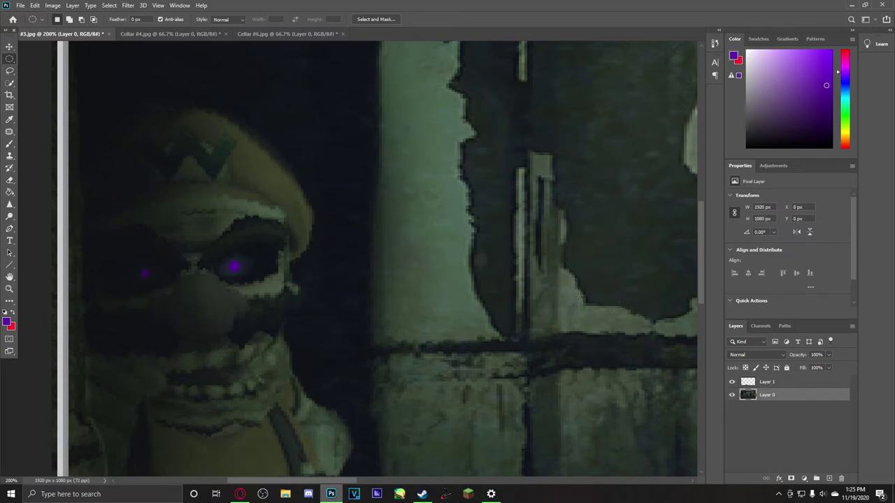
left_click_drag(313, 89, 577, 337)
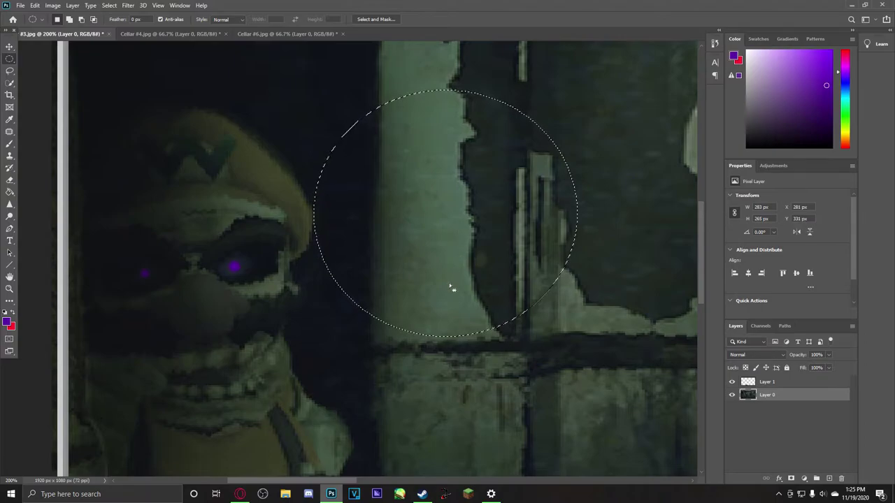
left_click(8, 266)
left_click_drag(207, 342, 667, 342)
key("ctrl+z")
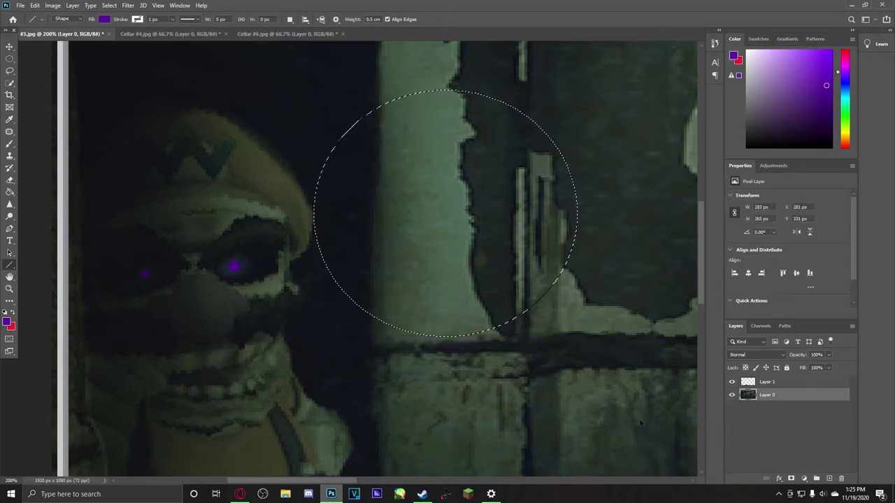
key("ctrl+d")
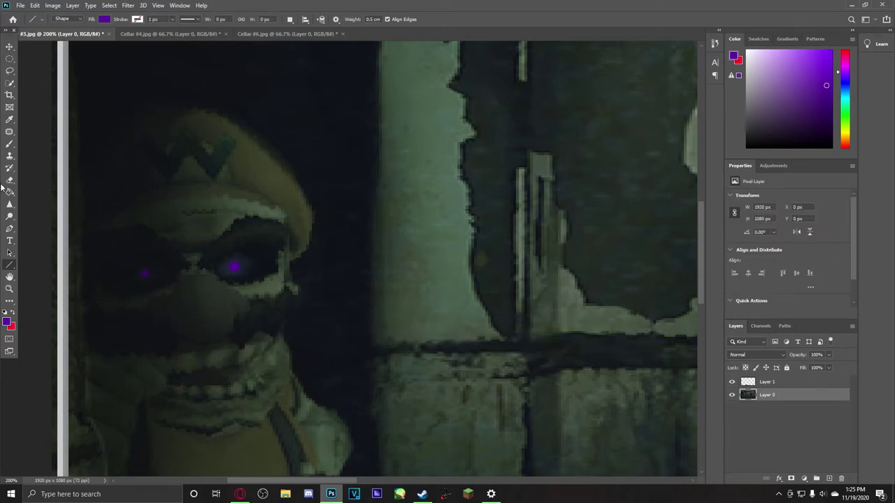
left_click(11, 59)
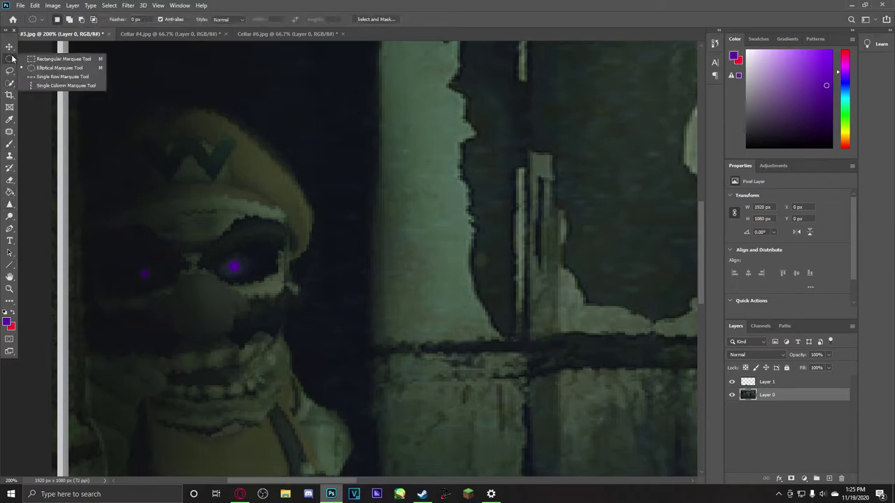
left_click(37, 68)
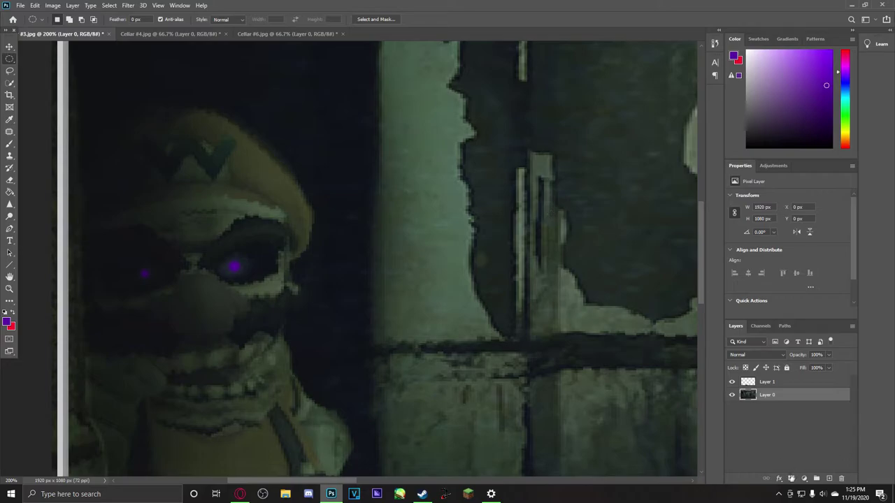
left_click(9, 289)
left_click(418, 231, "alt")
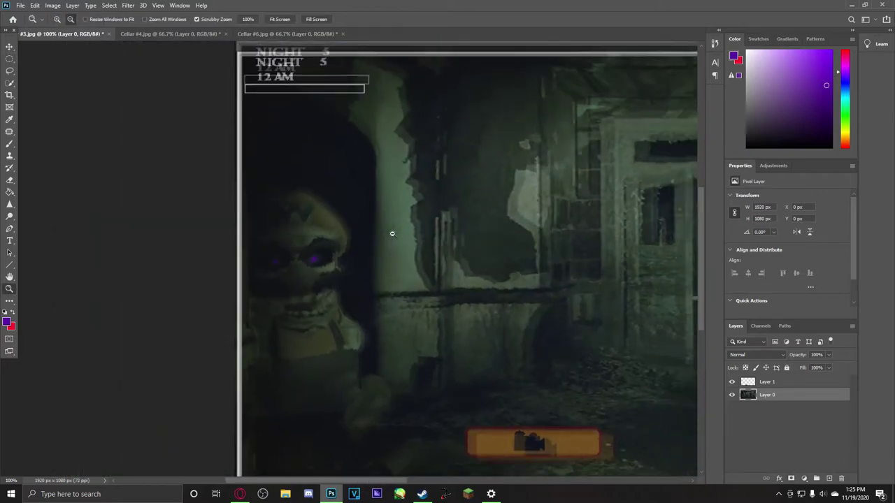
Zoom out to 66.7% and bring up the Cellar #6.jpg document.
left_click(392, 233, "alt")
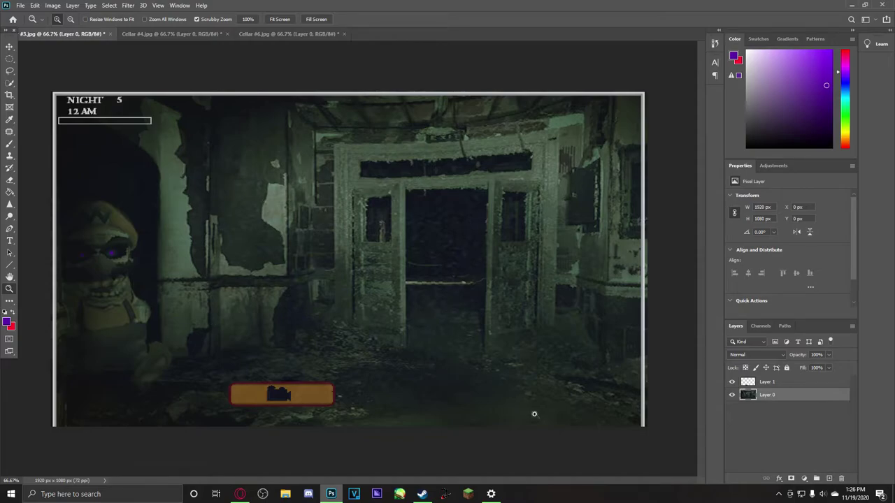
left_click(297, 33)
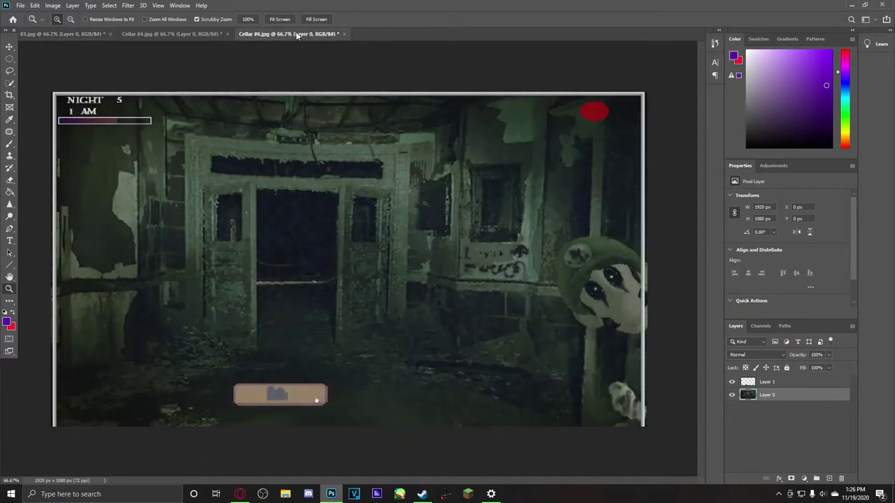
Drag the Cellar #6 picture into #3.jpg as Layer 2 and add a white layer mask.
key("v")
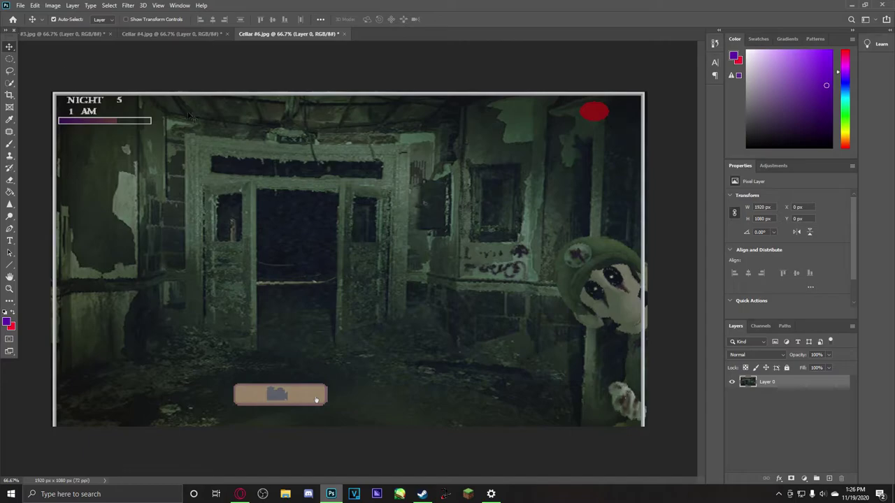
left_click_drag(377, 295, 335, 261)
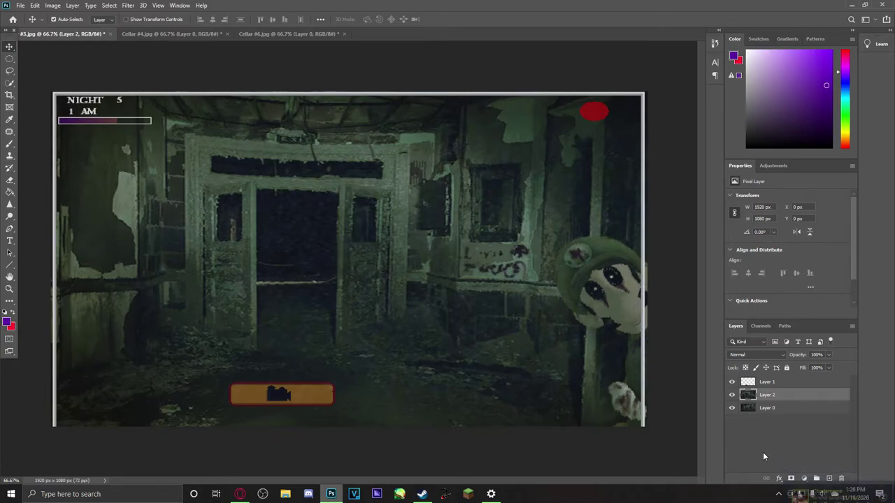
left_click(791, 480)
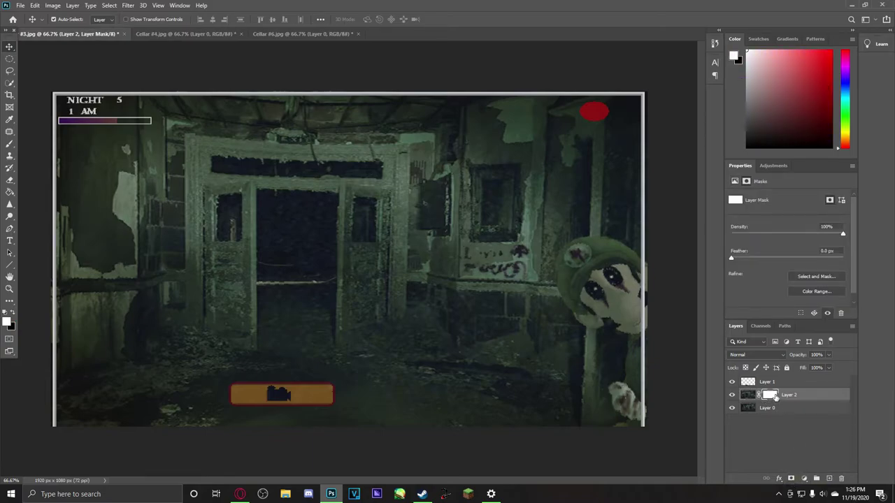
Target Layer 2, set black as foreground, and use a 47 px Soft Round brush at 0% hardness.
left_click(748, 395)
left_click(769, 396)
left_click(758, 396)
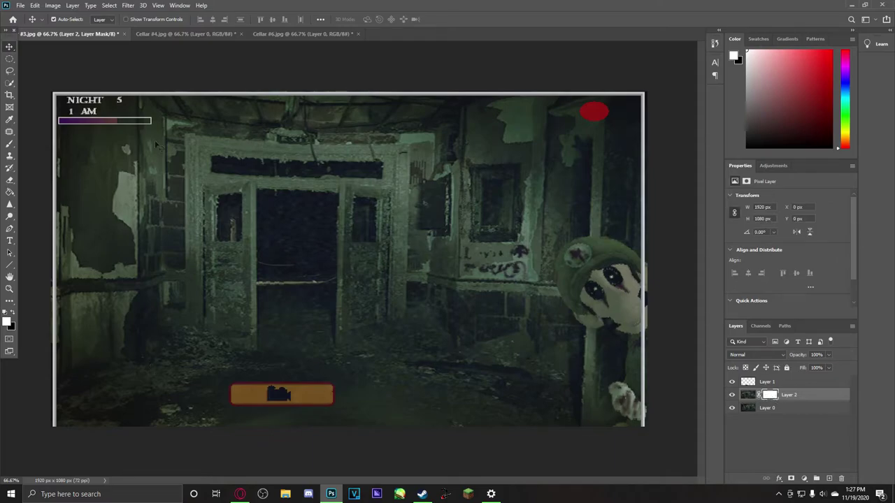
left_click(14, 313)
left_click(9, 144)
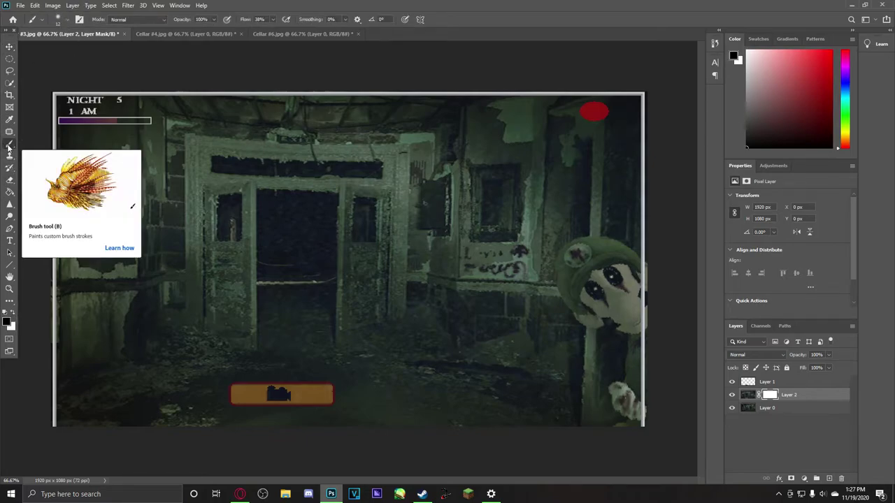
left_click(68, 20)
left_click_drag(56, 51, 67, 52)
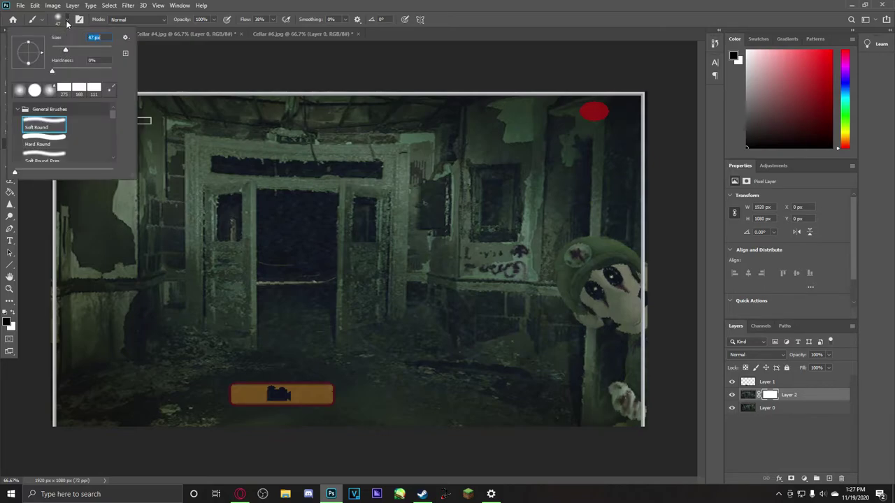
left_click(63, 21)
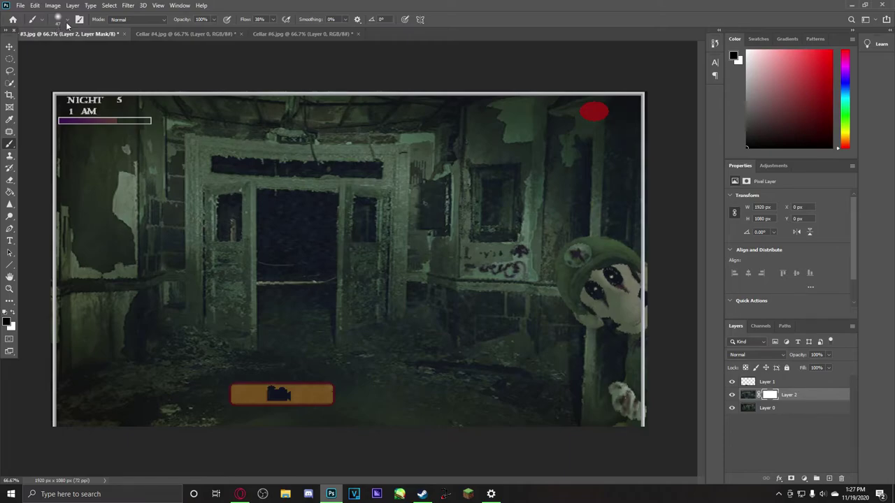
left_click(67, 24)
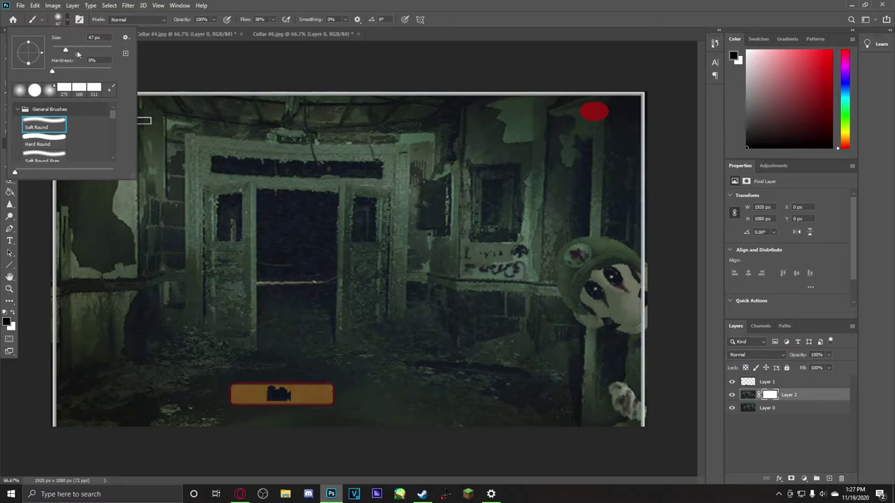
left_click(68, 21)
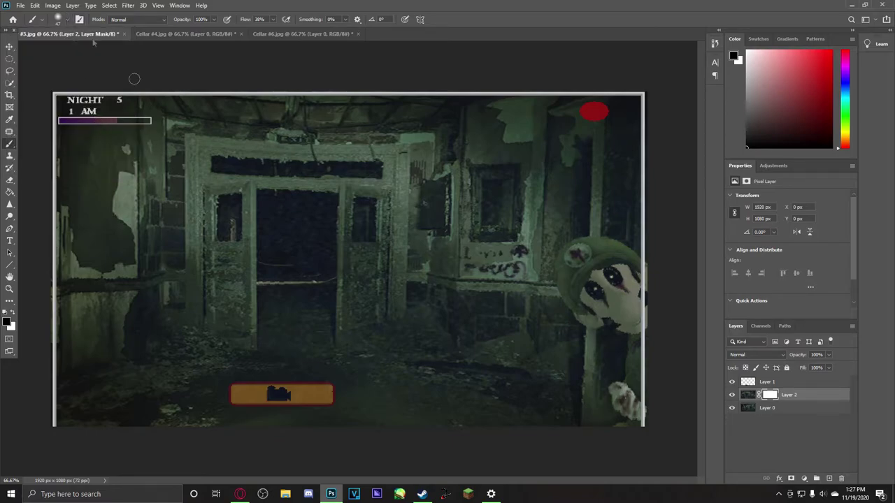
left_click(66, 21)
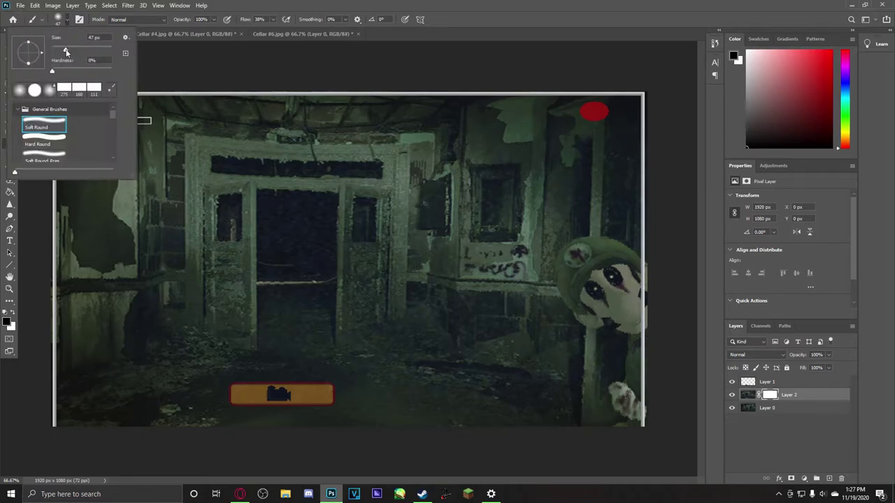
Enlarge the brush to 155 px.
left_click(94, 37)
left_click_drag(76, 53, 82, 54)
left_click_drag(88, 51, 94, 50)
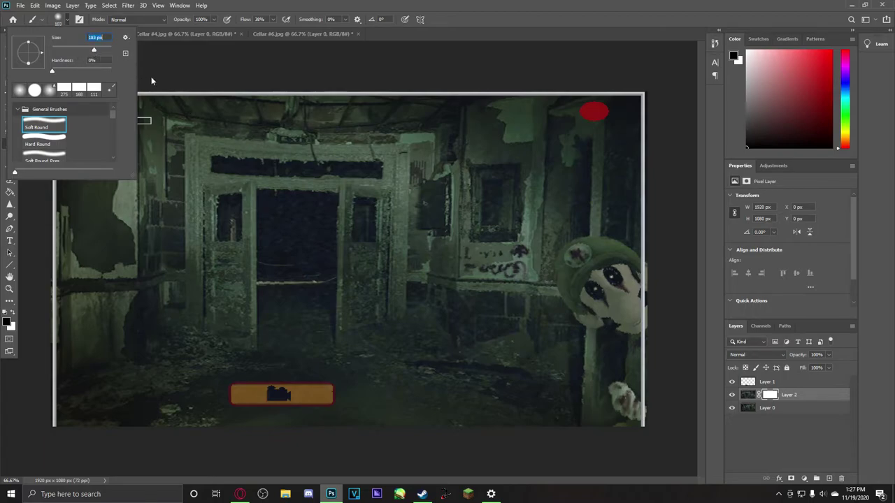
left_click(68, 22)
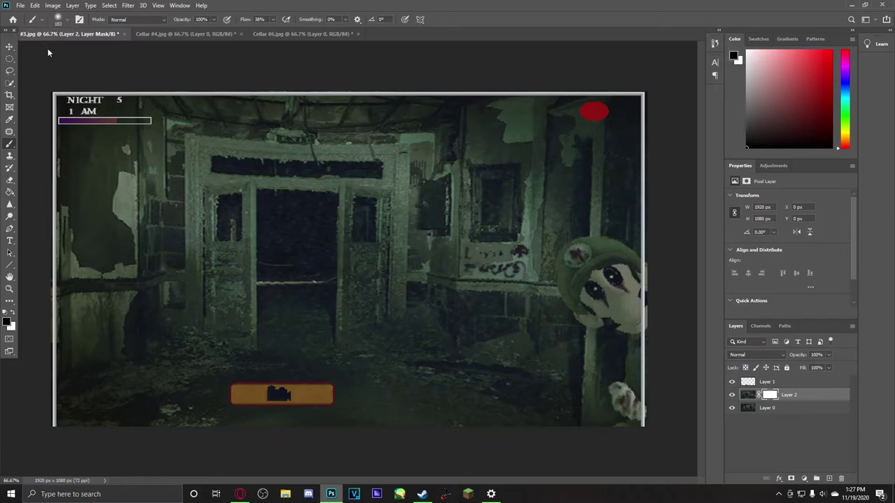
Paint black on Layer 2's mask around the doorway, undoing one stray stroke.
left_click_drag(36, 82, 36, 128)
mouse_move(98, 122)
left_mouse_down()
mouse_move(183, 148)
mouse_move(380, 343)
mouse_move(480, 384)
mouse_move(417, 362)
mouse_move(160, 231)
mouse_move(133, 195)
mouse_move(100, 203)
left_mouse_up()
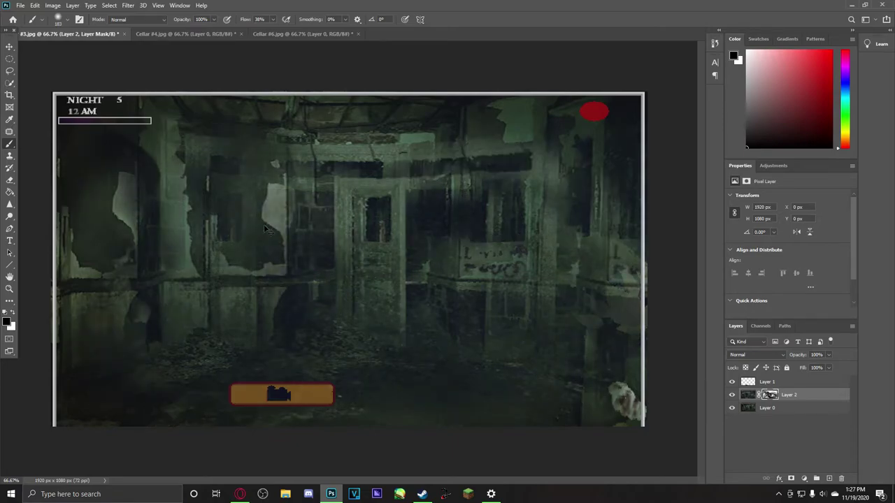
key("ctrl+z")
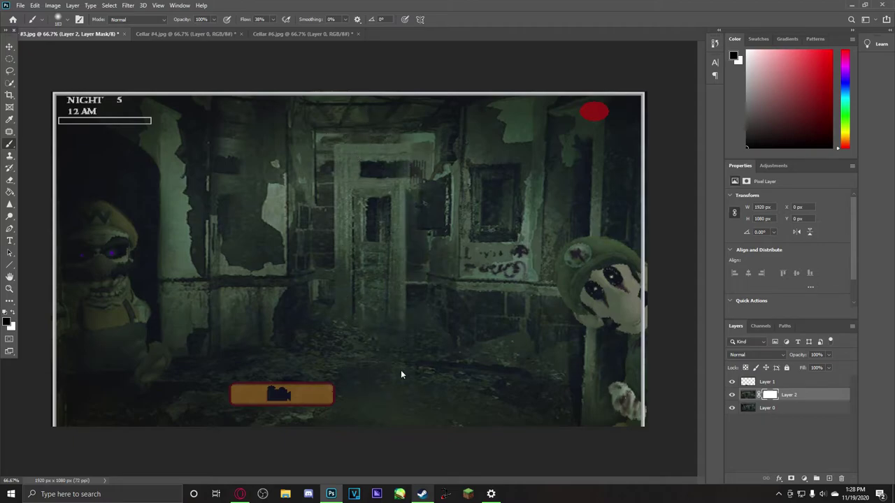
mouse_move(400, 383)
left_mouse_down()
mouse_move(379, 100)
mouse_move(398, 105)
mouse_move(401, 228)
left_mouse_up()
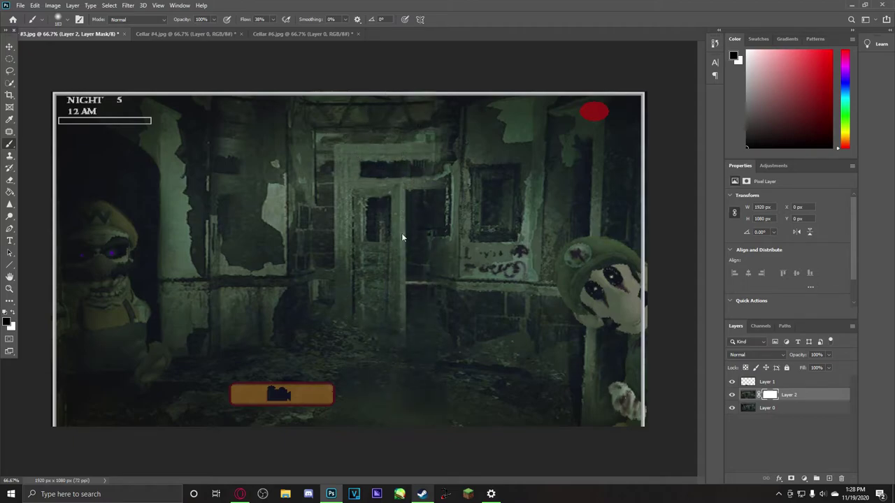
mouse_move(412, 294)
left_mouse_down()
mouse_move(413, 60)
mouse_move(413, 318)
left_mouse_up()
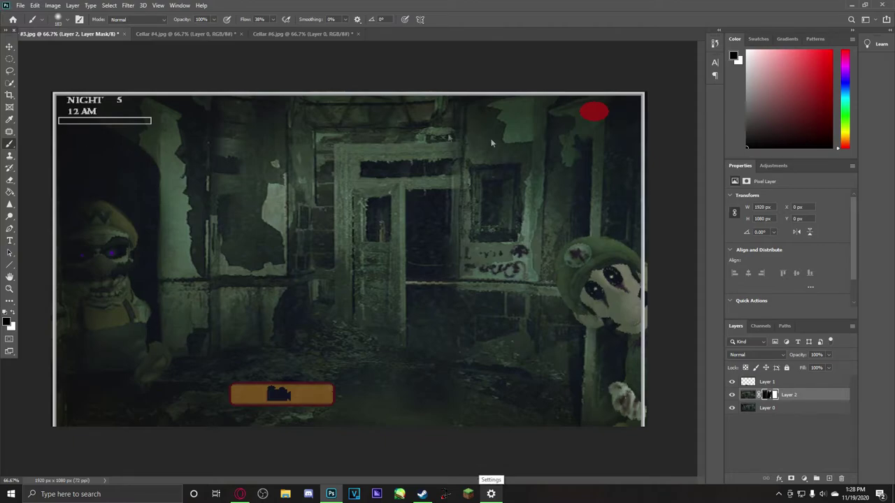
left_click(159, 33)
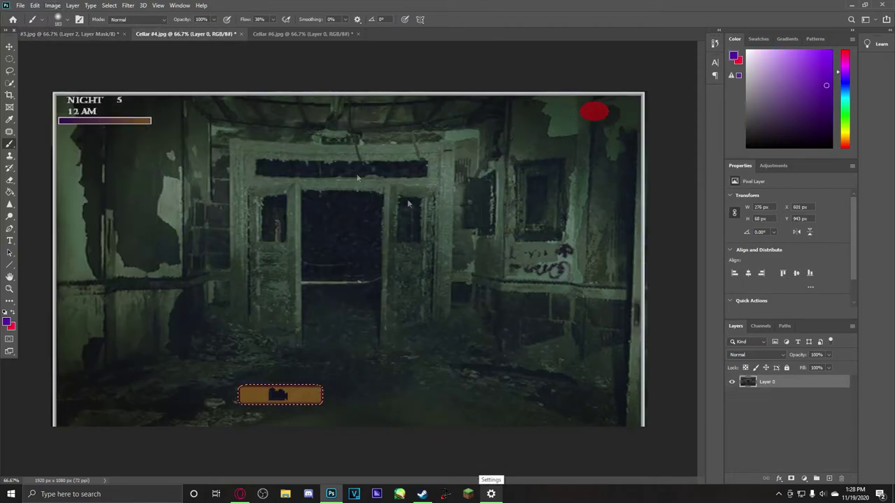
Drag the Cellar #4 room photo into #3.jpg as Layer 3 and add a white layer mask.
key("v")
left_click_drag(167, 153, 339, 285)
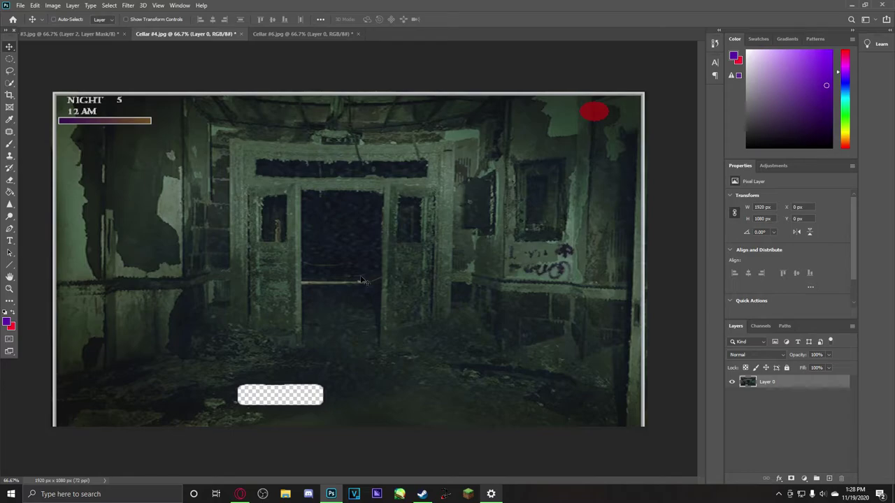
key("ctrl+z")
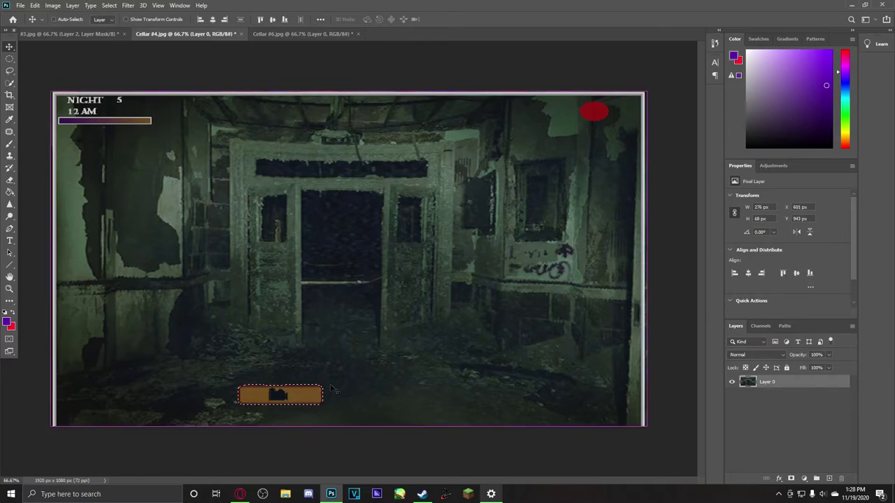
key("ctrl+d")
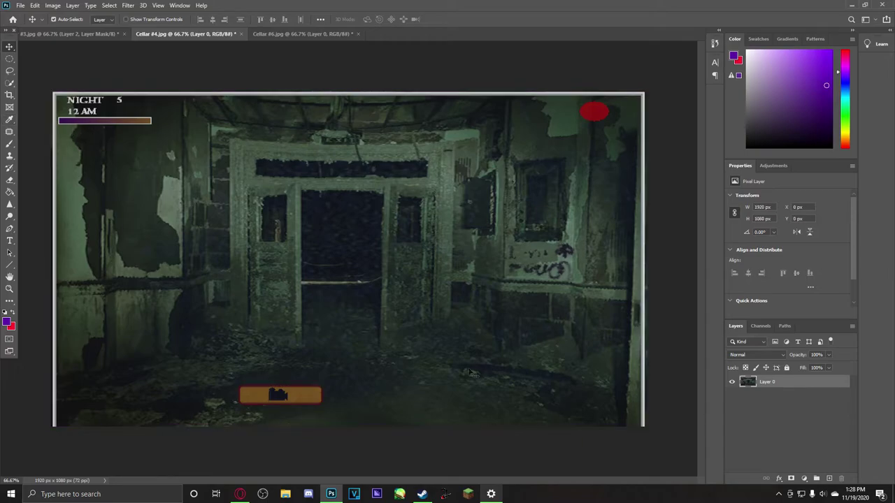
left_click(105, 34)
left_click(185, 34)
mouse_move(342, 269)
left_mouse_down()
mouse_move(179, 140)
mouse_move(118, 44)
mouse_move(392, 259)
mouse_move(374, 225)
mouse_move(336, 255)
left_mouse_up()
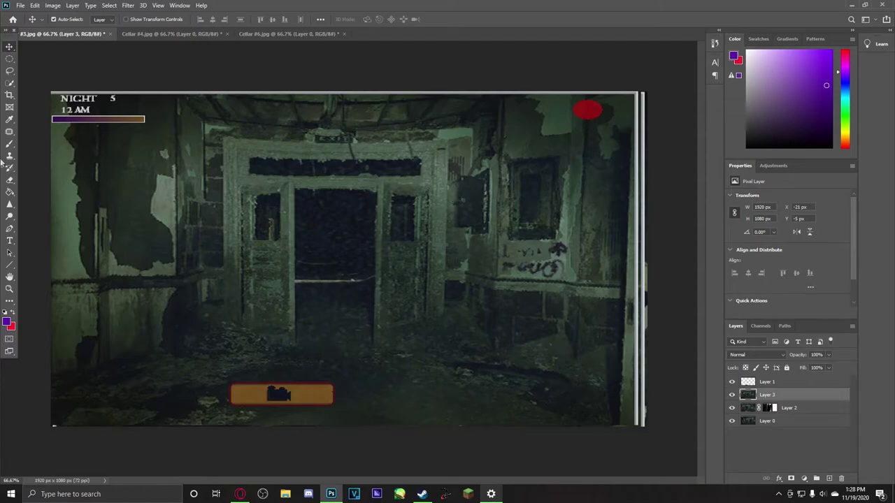
left_click(791, 478)
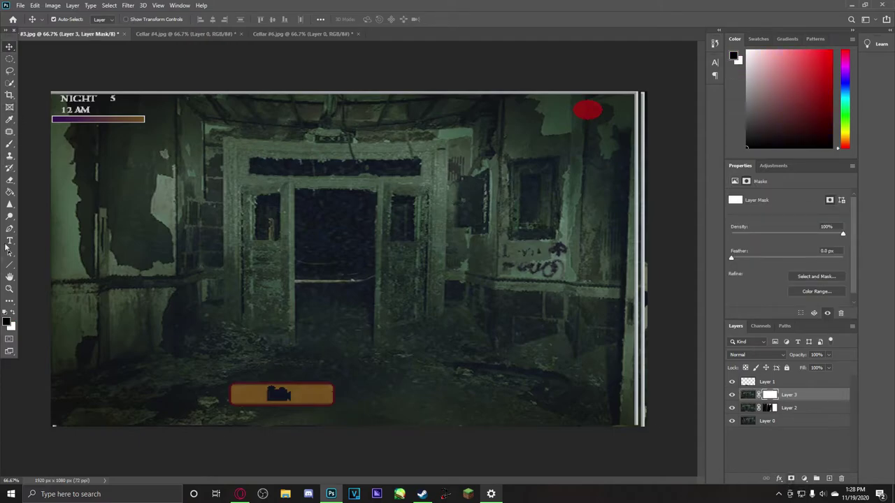
Brush black on Layer 3's mask along the right and left edges, using white for touch-ups.
left_click(9, 143)
mouse_move(617, 98)
left_mouse_down()
mouse_move(581, 44)
mouse_move(559, 230)
mouse_move(532, 144)
mouse_move(499, 401)
mouse_move(496, 128)
mouse_move(488, 384)
mouse_move(488, 197)
mouse_move(475, 97)
mouse_move(467, 363)
mouse_move(452, 84)
mouse_move(455, 370)
left_mouse_up()
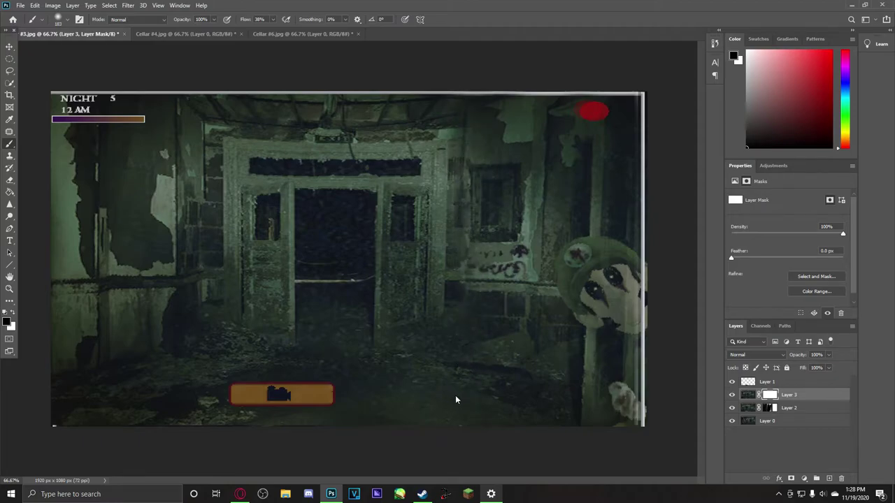
mouse_move(37, 51)
left_mouse_down()
mouse_move(21, 244)
mouse_move(69, 140)
mouse_move(140, 308)
mouse_move(182, 139)
mouse_move(139, 77)
mouse_move(152, 172)
mouse_move(208, 68)
mouse_move(164, 79)
mouse_move(156, 322)
mouse_move(156, 226)
left_mouse_up()
mouse_move(161, 159)
left_mouse_down()
mouse_move(186, 313)
mouse_move(180, 406)
left_mouse_up()
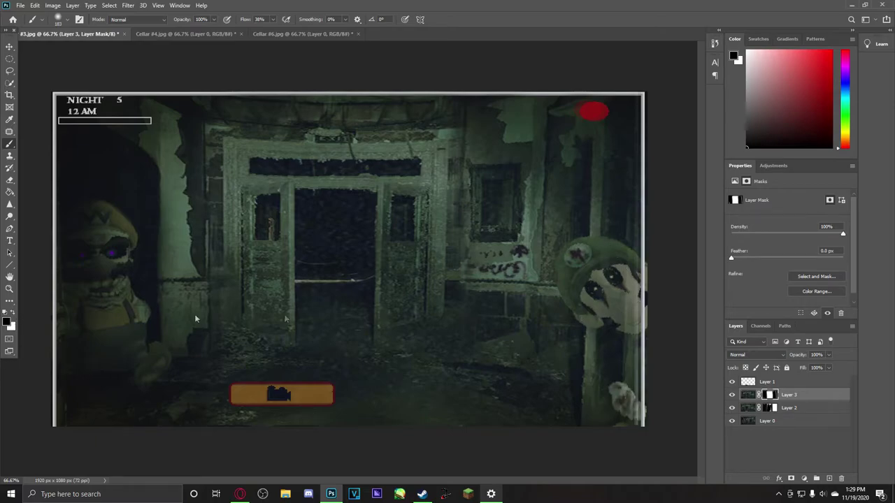
left_click(13, 313)
mouse_move(621, 210)
left_mouse_down()
mouse_move(601, 338)
mouse_move(622, 419)
left_mouse_up()
left_click(13, 313)
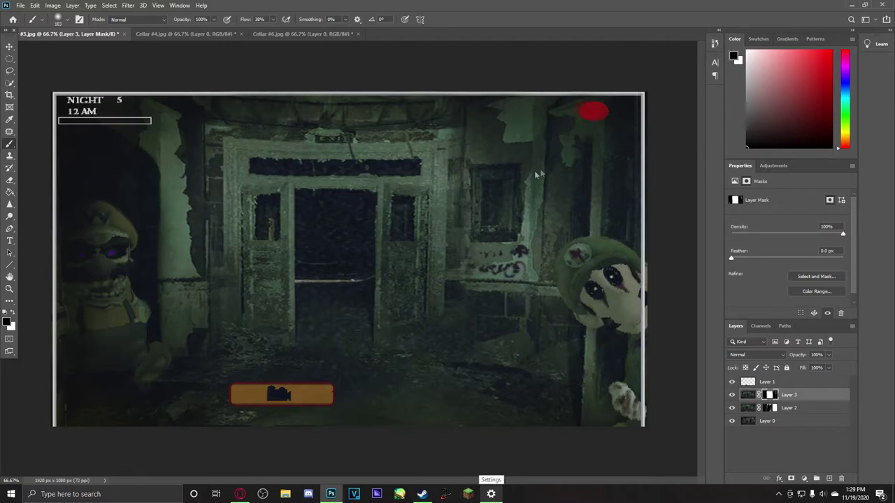
mouse_move(431, 222)
left_mouse_down()
mouse_move(441, 140)
mouse_move(413, 350)
left_mouse_up()
key("ctrl+z")
Try brush strokes over the window on Layer 2's mask, then undo them.
left_click(767, 409)
left_click_drag(467, 143, 472, 359)
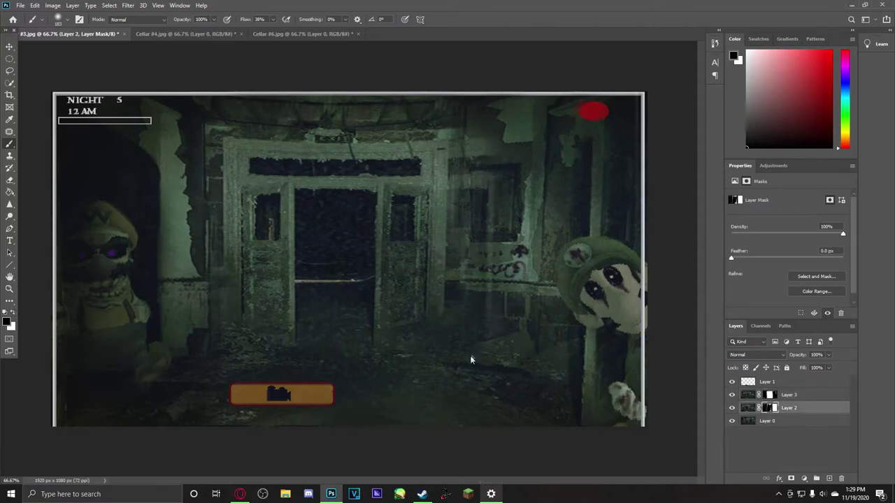
key("ctrl+z")
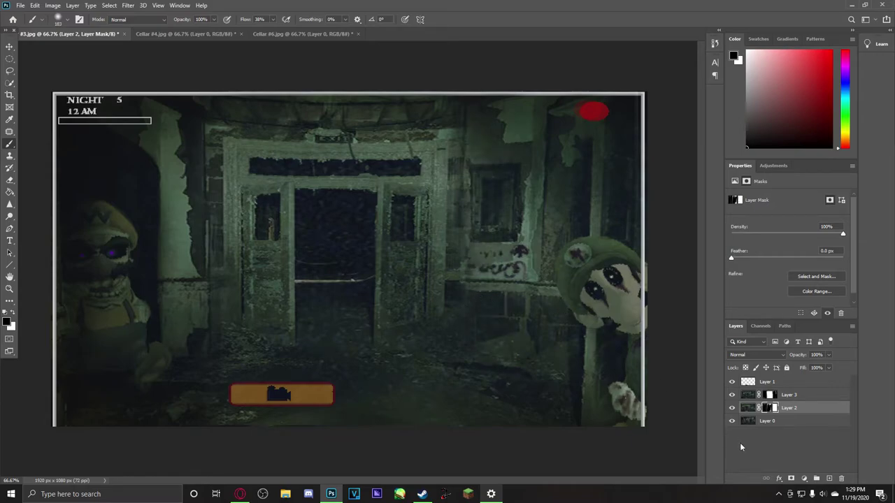
mouse_move(436, 232)
left_mouse_down()
mouse_move(608, 257)
mouse_move(580, 335)
left_mouse_up()
key("ctrl+z")
Paint white on Layer 3's mask to restore the window and graffiti wall right of the doorway.
key("x")
left_click(771, 396)
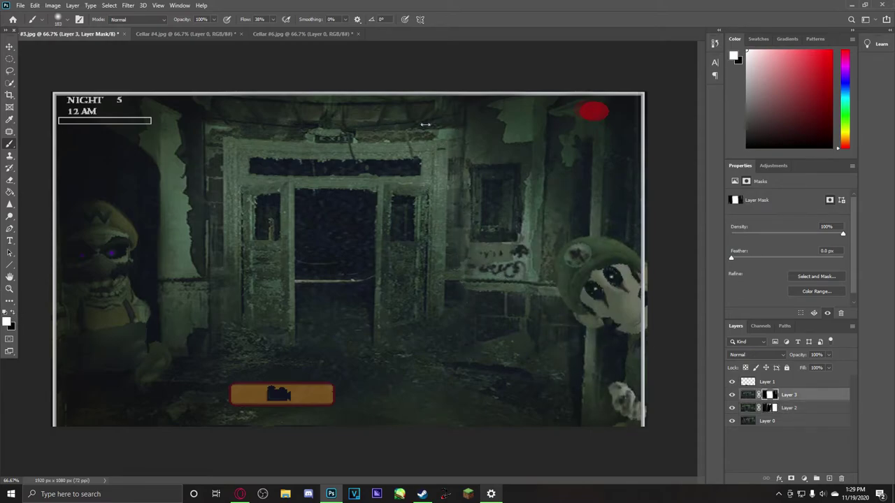
left_click_drag(453, 180, 481, 273)
left_click_drag(482, 187, 455, 176)
mouse_move(437, 112)
left_mouse_down()
mouse_move(456, 184)
mouse_move(438, 406)
left_mouse_up()
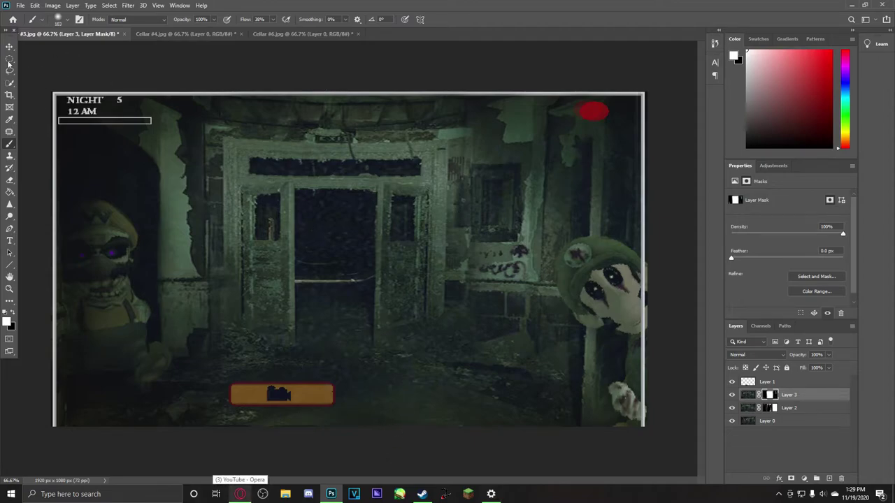
left_click(21, 6)
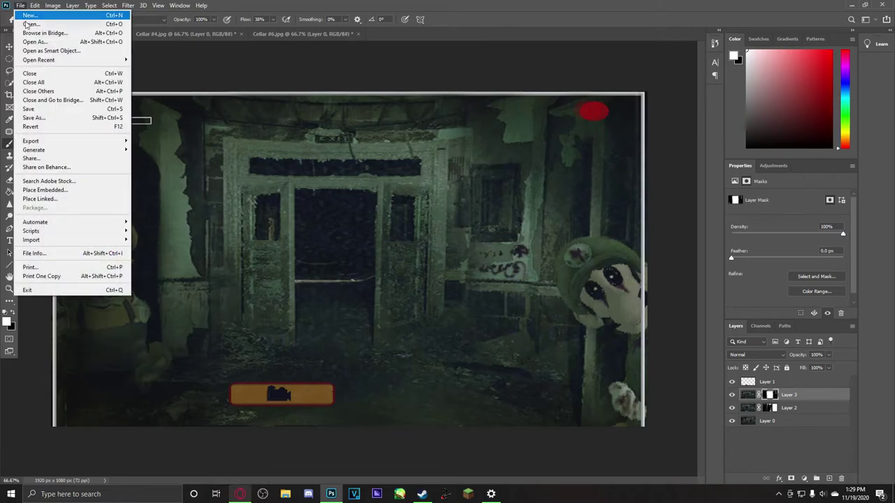
Open Cellar #5.png and drag its doorway scene into #3.jpg as Layer 4.
left_click(34, 25)
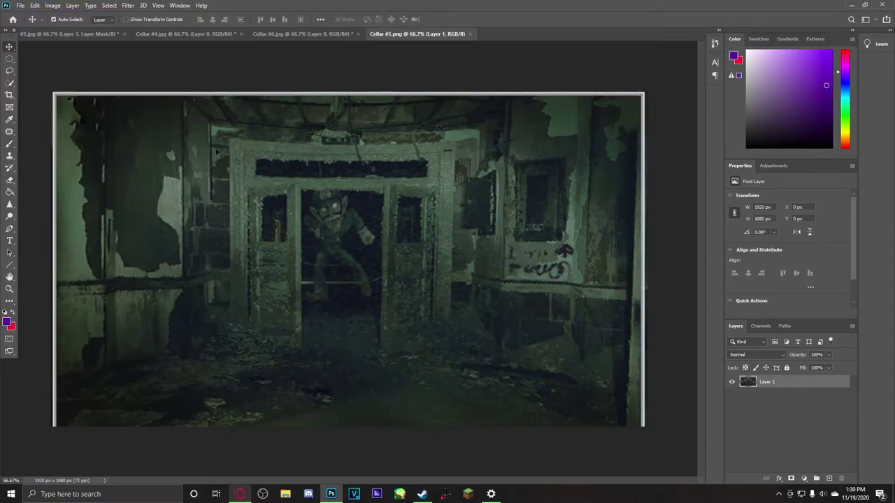
left_click_drag(339, 289, 340, 252)
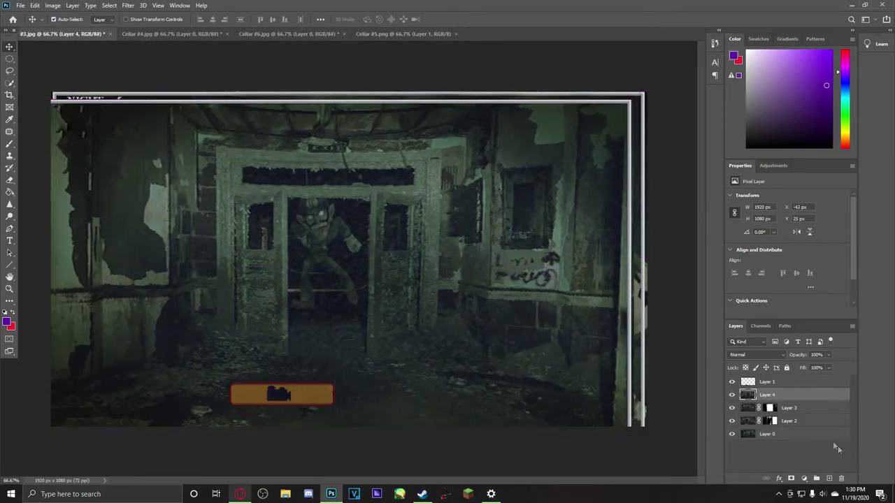
Add a mask to Layer 4 and paint its right side to reveal the green-hat figure.
left_click(791, 478)
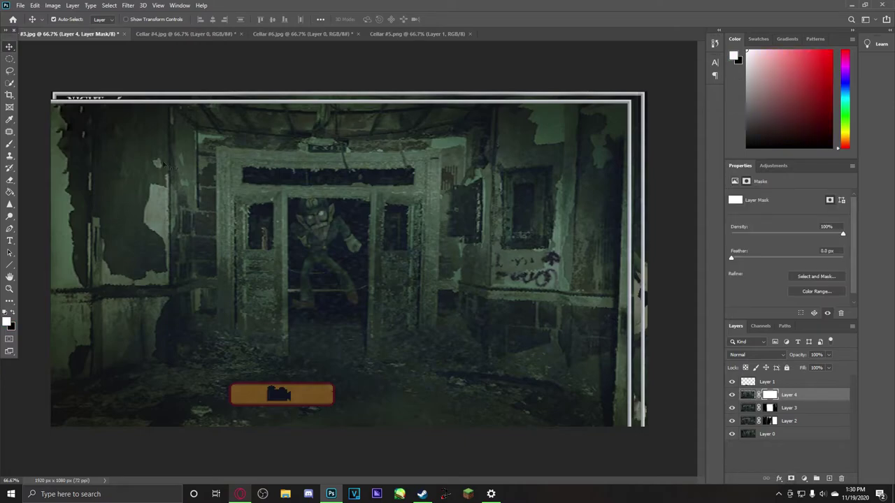
left_click(10, 143)
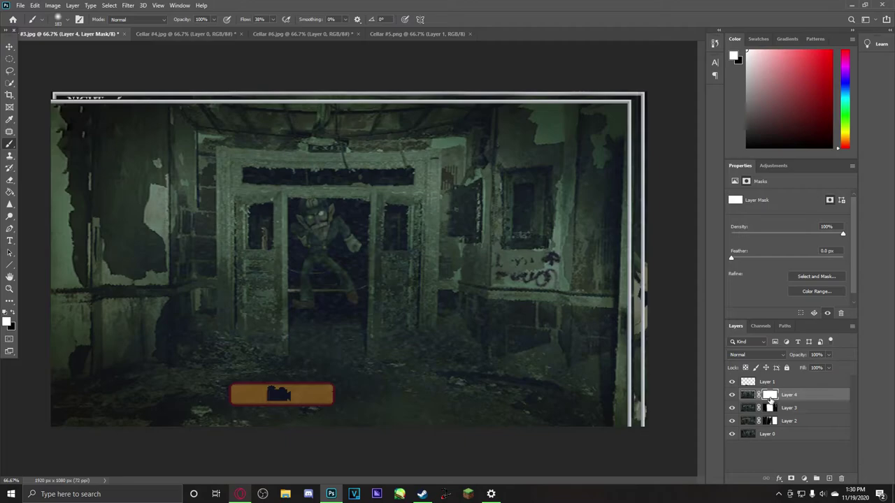
left_click(13, 314)
mouse_move(634, 126)
left_mouse_down()
mouse_move(604, 105)
mouse_move(593, 372)
mouse_move(611, 371)
mouse_move(530, 381)
mouse_move(612, 361)
mouse_move(683, 313)
mouse_move(681, 141)
mouse_move(507, 209)
left_mouse_up()
left_click(15, 315)
mouse_move(445, 265)
left_mouse_down()
mouse_move(507, 300)
mouse_move(609, 280)
mouse_move(629, 210)
mouse_move(611, 194)
mouse_move(592, 74)
mouse_move(619, 378)
mouse_move(601, 112)
mouse_move(560, 280)
mouse_move(586, 218)
mouse_move(538, 455)
mouse_move(602, 325)
left_mouse_up()
left_click(15, 315)
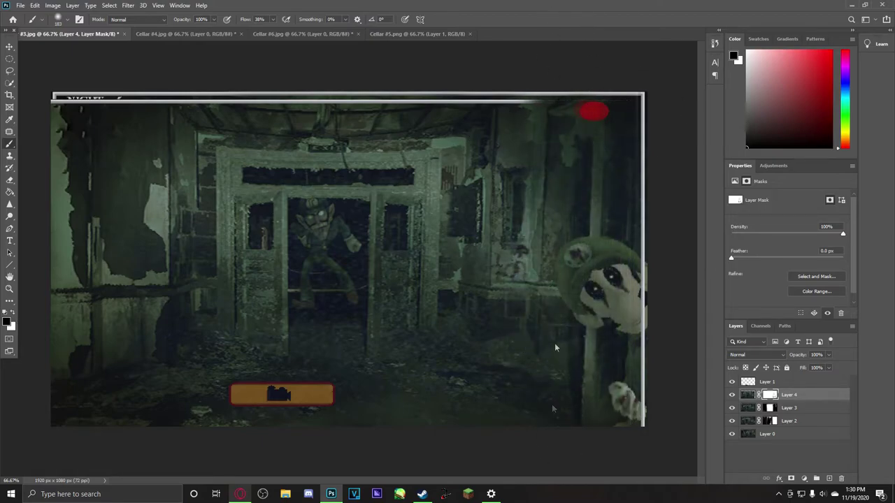
Mask the wall right of the doorway and the top band to reveal the NIGHT 5 12 AM text.
left_click_drag(552, 409, 542, 262)
mouse_move(525, 145)
left_mouse_down()
mouse_move(489, 133)
mouse_move(468, 238)
mouse_move(433, 140)
mouse_move(393, 231)
mouse_move(405, 120)
mouse_move(409, 184)
left_mouse_up()
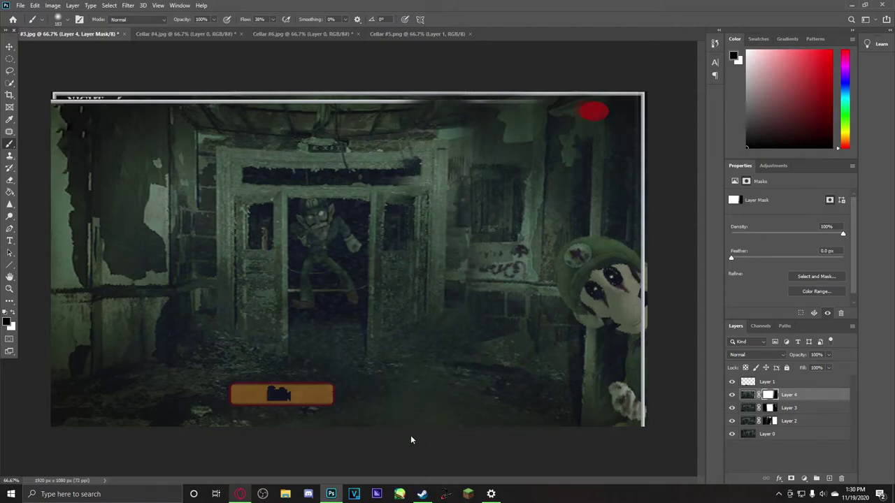
mouse_move(383, 131)
left_mouse_down()
mouse_move(42, 98)
mouse_move(378, 102)
mouse_move(84, 112)
mouse_move(41, 90)
mouse_move(98, 322)
mouse_move(60, 88)
mouse_move(91, 385)
mouse_move(150, 152)
mouse_move(136, 346)
left_mouse_up()
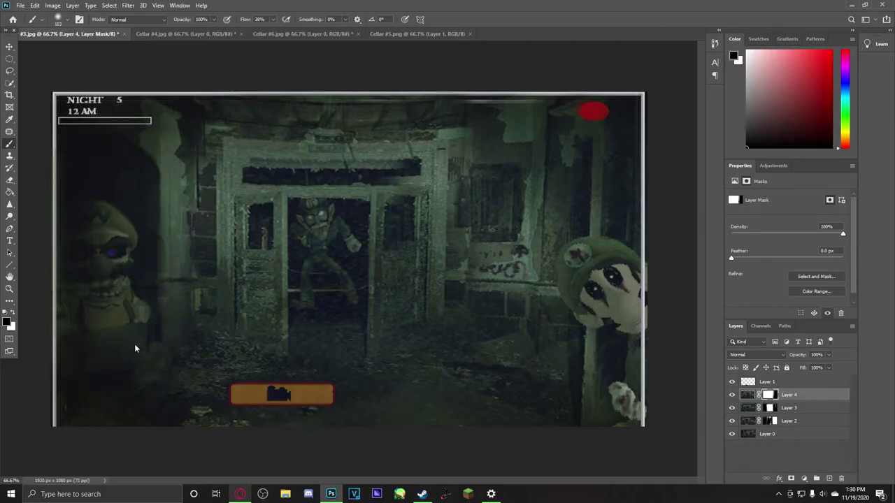
left_click(7, 322)
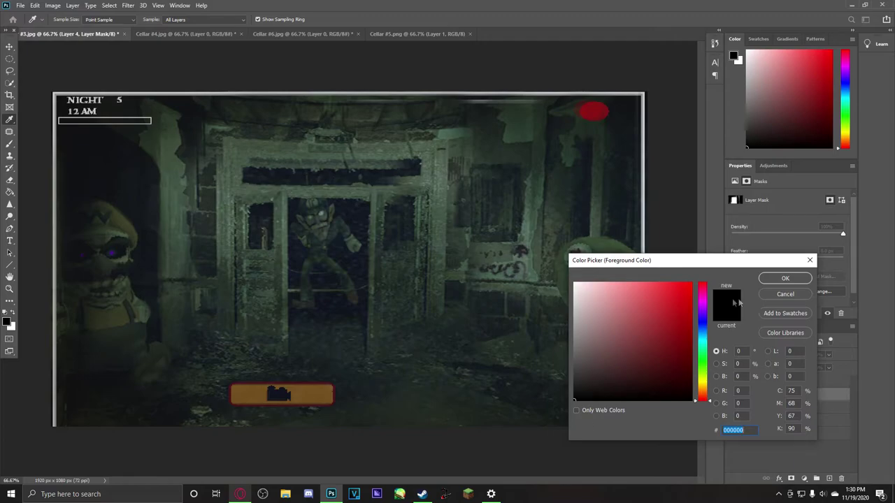
Set black as the foreground and mask the pillar, top beam and left door window on Layer 4.
left_click(780, 280)
mouse_move(189, 168)
left_mouse_down()
mouse_move(213, 161)
mouse_move(217, 273)
mouse_move(204, 254)
mouse_move(220, 175)
left_mouse_up()
mouse_move(395, 93)
left_mouse_down()
mouse_move(305, 140)
mouse_move(419, 149)
mouse_move(412, 352)
mouse_move(383, 302)
left_mouse_up()
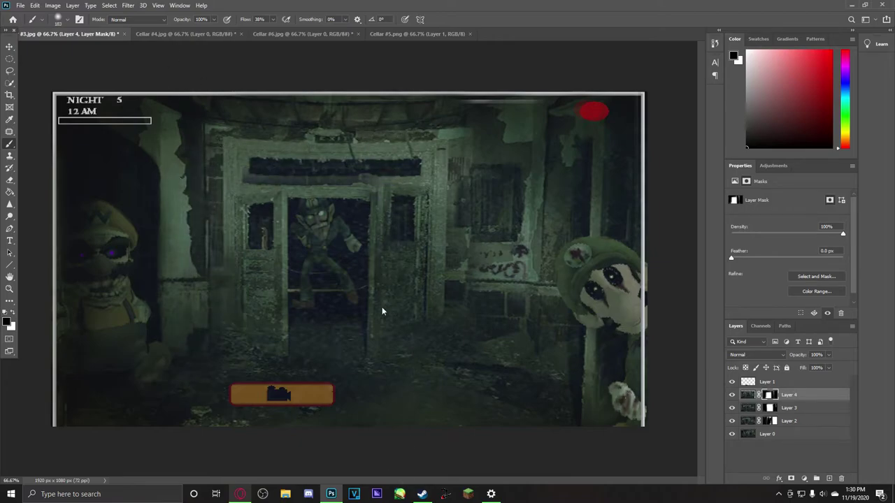
left_click_drag(206, 145, 207, 287)
mouse_move(213, 368)
left_mouse_down()
mouse_move(230, 156)
mouse_move(214, 236)
left_mouse_up()
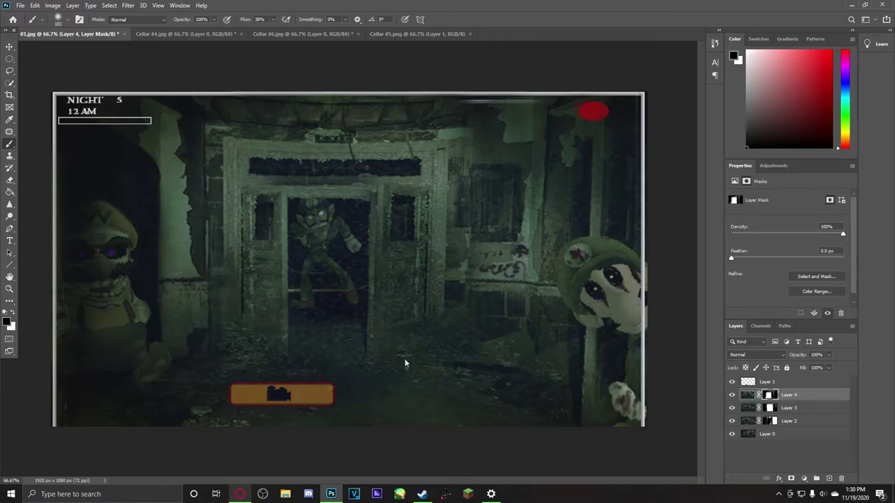
Shift the doorway figure down and right, then paint out the light border line at the left edge.
left_click(10, 47)
mouse_move(339, 237)
left_mouse_down()
mouse_move(362, 312)
mouse_move(394, 260)
mouse_move(345, 220)
mouse_move(381, 199)
mouse_move(354, 210)
left_mouse_up()
left_click(10, 144)
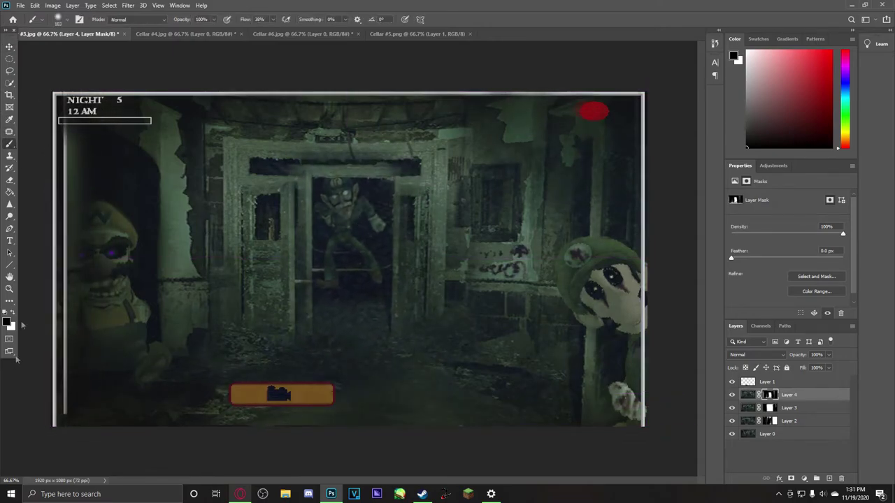
left_click_drag(65, 125, 66, 392)
left_click_drag(65, 98, 65, 397)
left_click_drag(65, 359, 65, 415)
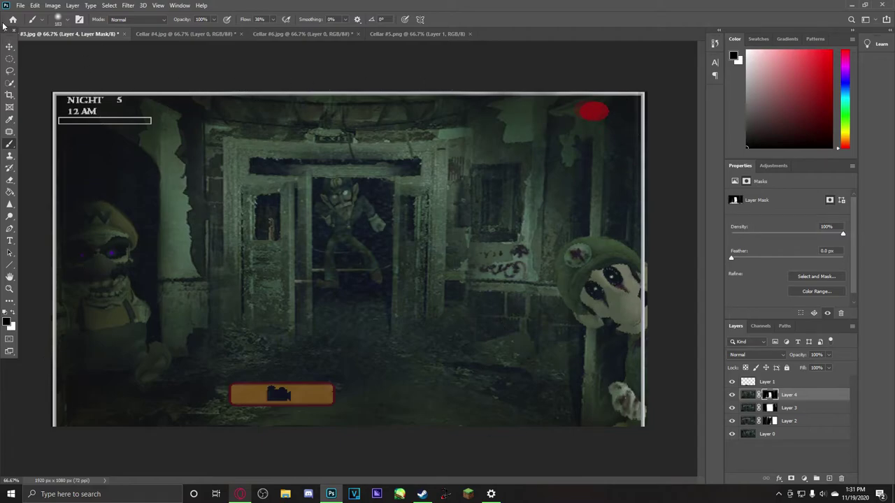
Reposition the figure within the doorway, finally raising it about 60 px.
left_click(9, 46)
mouse_move(348, 237)
left_mouse_down()
mouse_move(310, 259)
mouse_move(370, 206)
mouse_move(358, 189)
left_mouse_up()
left_click(10, 144)
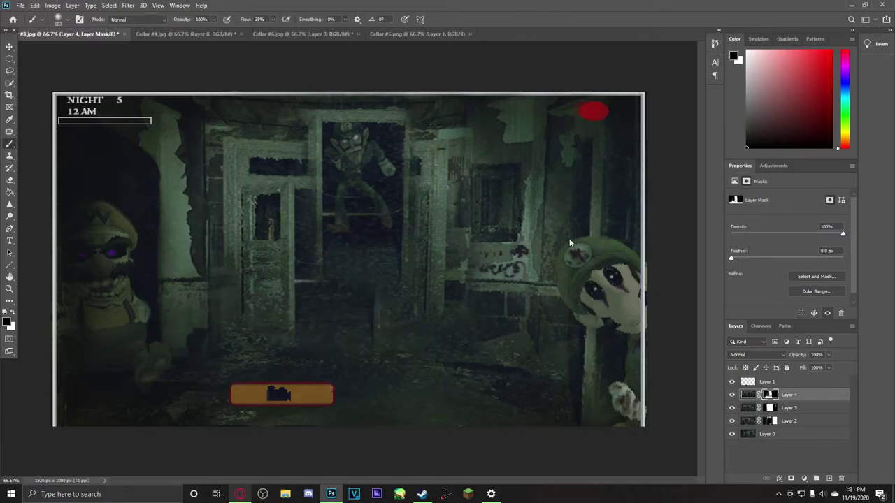
left_click(9, 46)
mouse_move(340, 184)
left_mouse_down()
mouse_move(333, 251)
mouse_move(315, 276)
left_mouse_up()
left_click(10, 143)
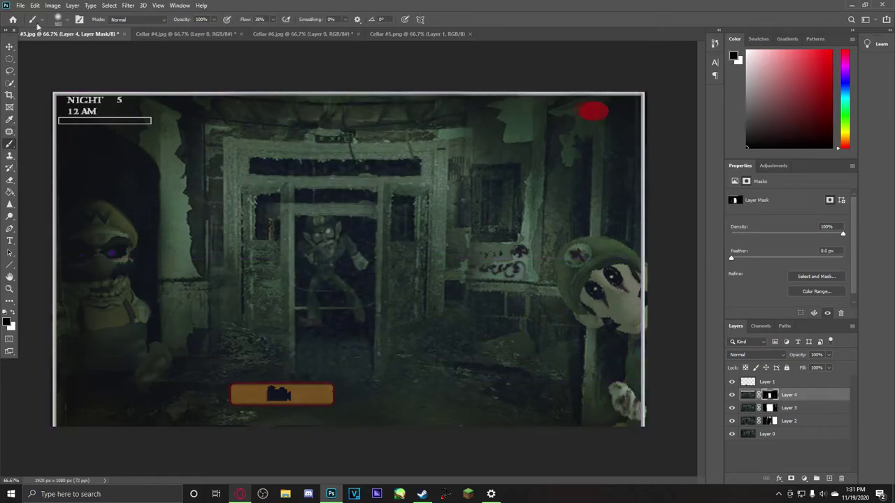
left_click(10, 46)
left_click_drag(354, 269, 350, 255)
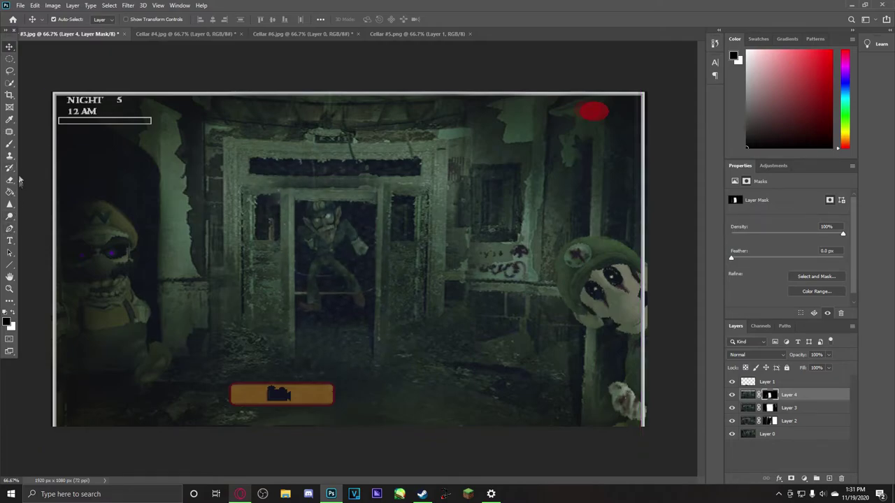
left_click(10, 144)
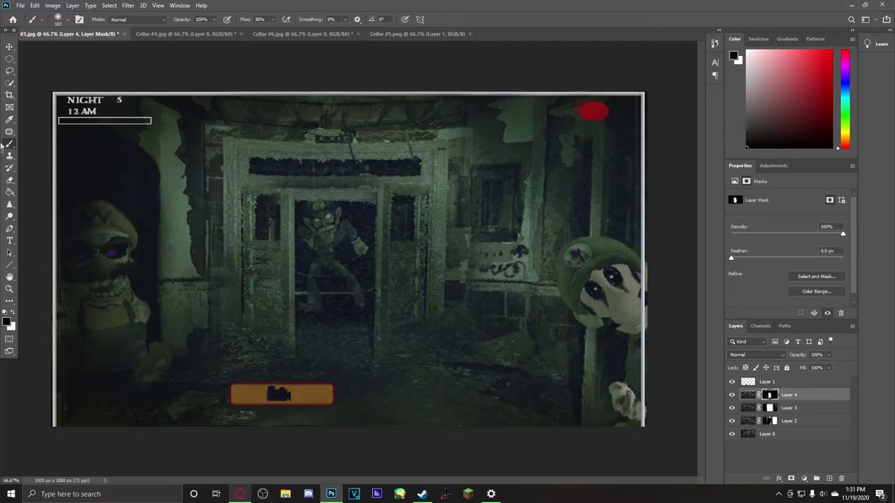
left_click(67, 19)
Shrink the brush to 94 px and darken the band under the doorway's top beam on Layer 4's mask.
left_click(81, 50)
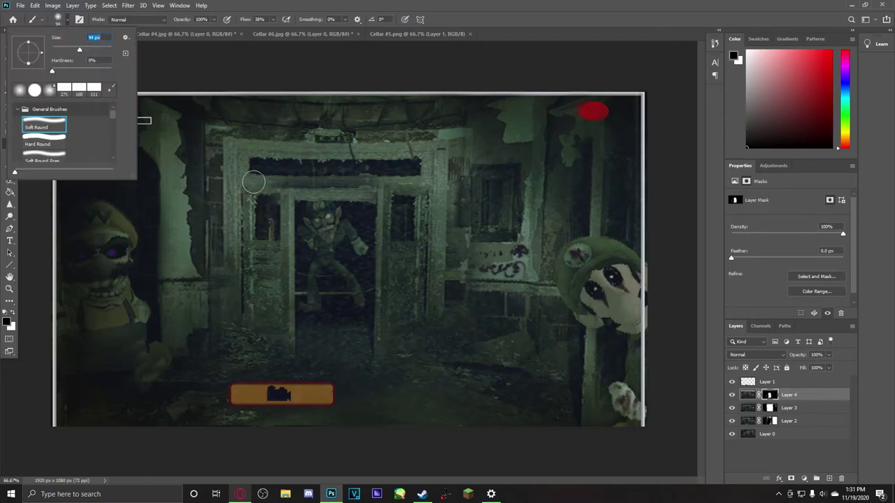
left_click(309, 242)
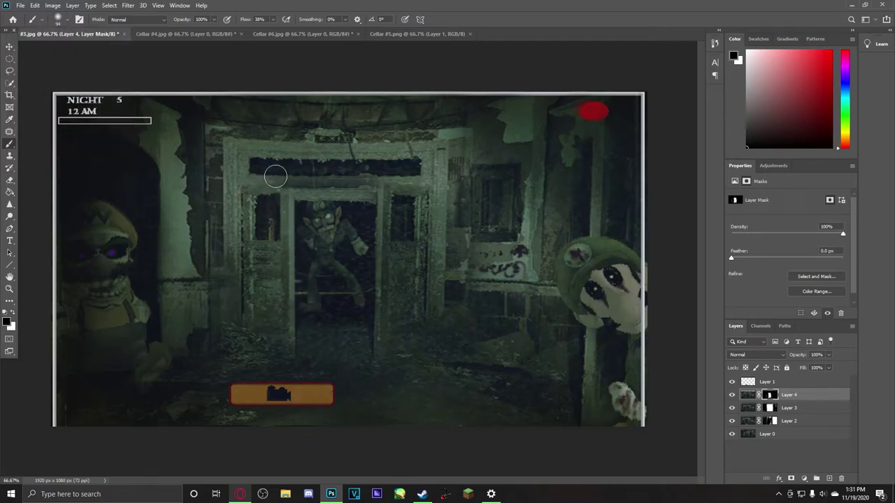
mouse_move(359, 160)
left_mouse_down()
mouse_move(284, 184)
mouse_move(401, 184)
mouse_move(285, 191)
mouse_move(389, 187)
mouse_move(333, 174)
mouse_move(372, 178)
mouse_move(329, 170)
left_mouse_up()
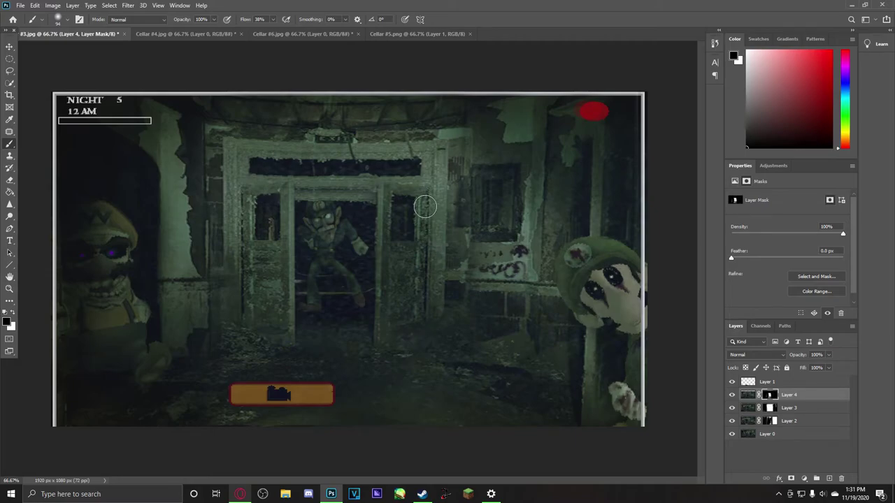
Look through the Cellar #4, #6 and #5 tabs, then return to the #3.jpg composite.
left_click(9, 46)
left_click(183, 34)
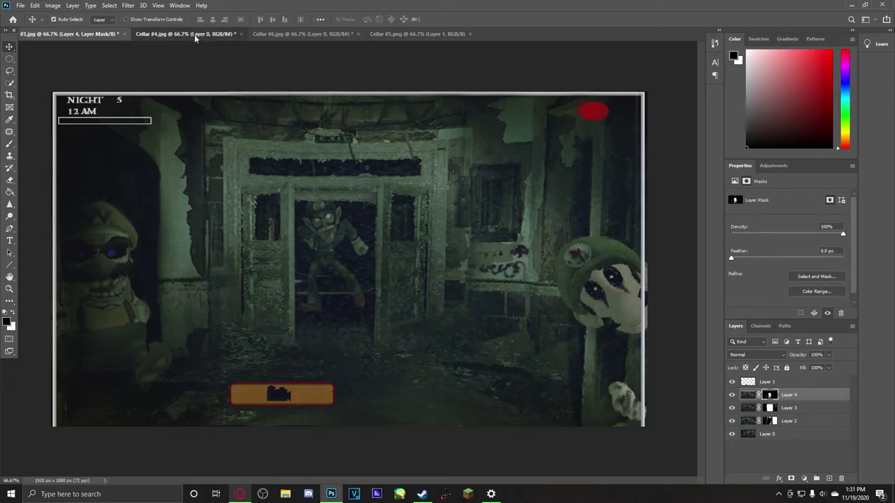
left_click(301, 33)
left_click(405, 35)
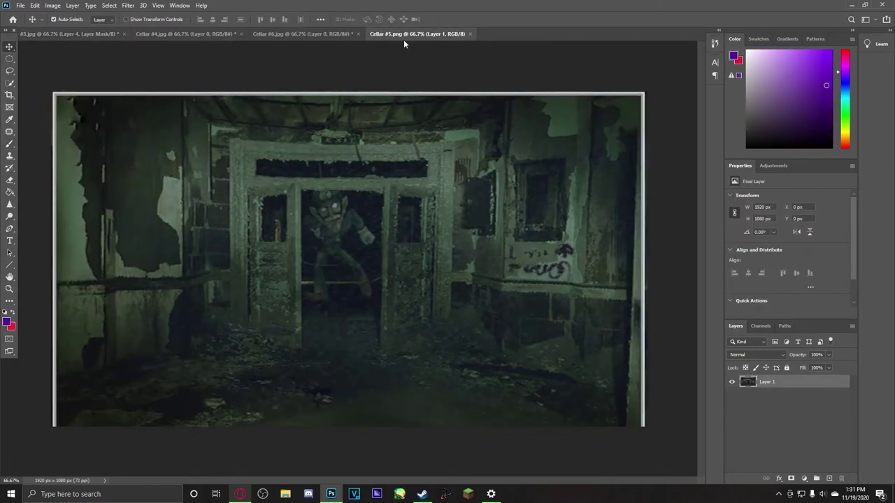
left_click(71, 33)
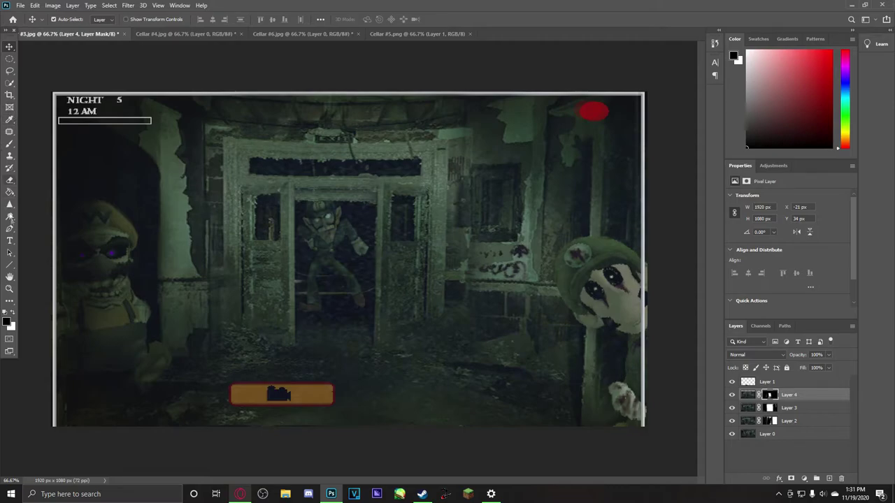
Try a Patch selection around the orange camera button on Layer 0, then undo the changes.
left_click(9, 132)
mouse_move(343, 380)
left_mouse_down()
mouse_move(223, 380)
mouse_move(221, 416)
mouse_move(294, 418)
mouse_move(353, 404)
mouse_move(341, 379)
left_mouse_up()
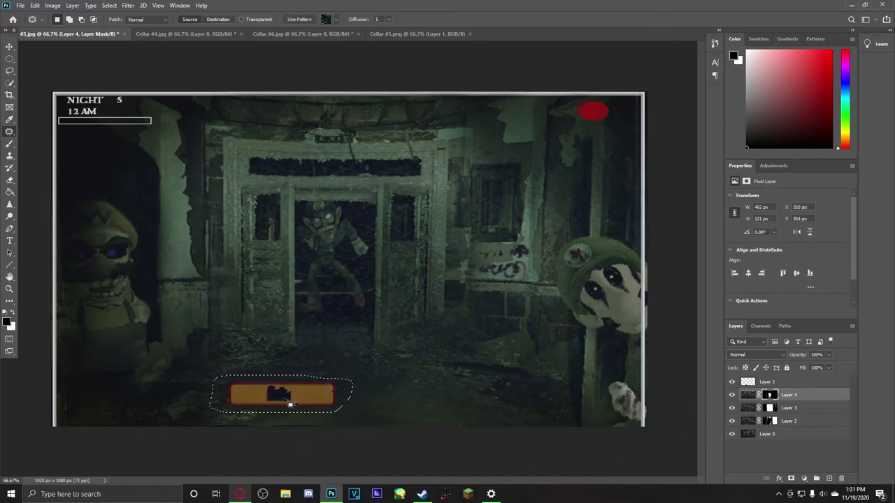
left_click(769, 434)
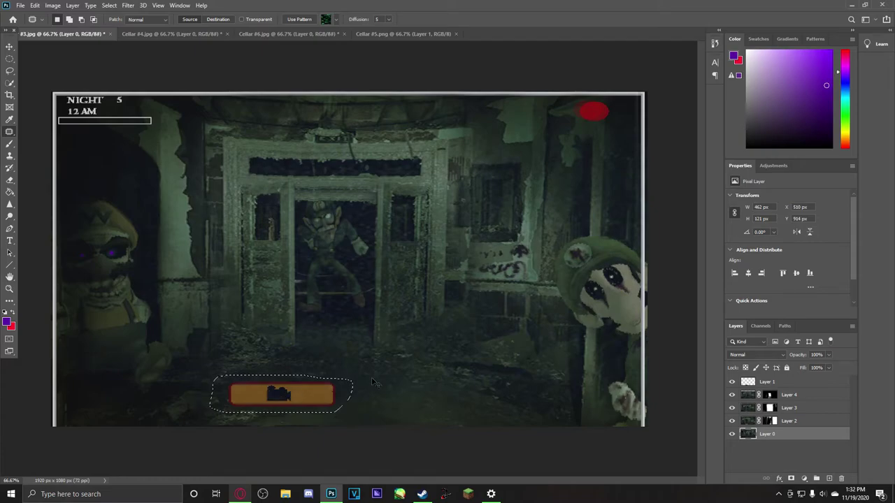
left_click(399, 377)
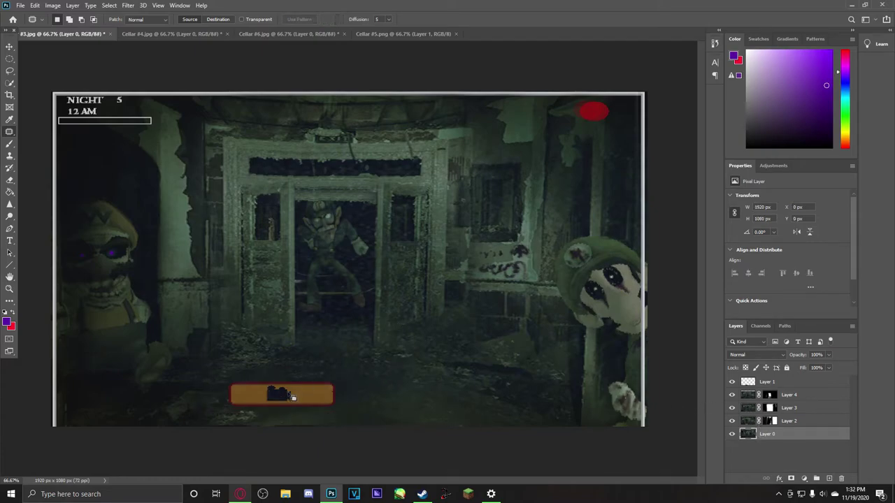
key("ctrl+z")
key("z")
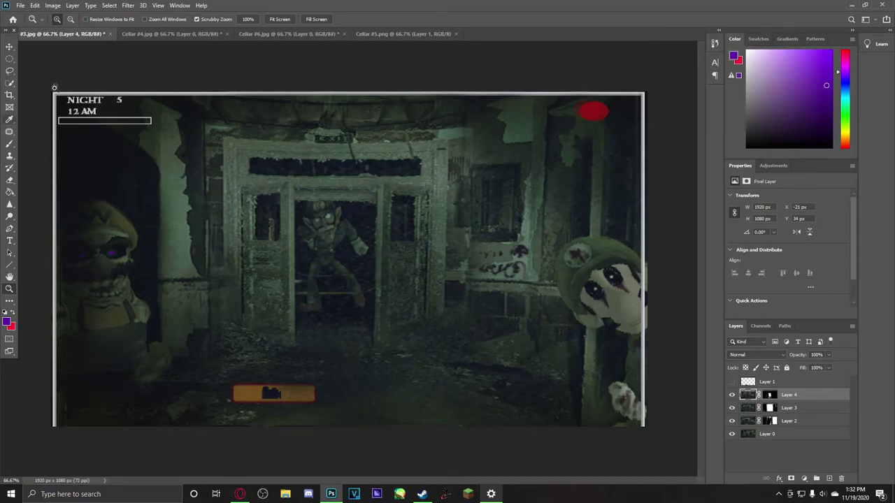
Try erasing part of the doorway creature on Layer 4, then undo it.
left_click(5, 243)
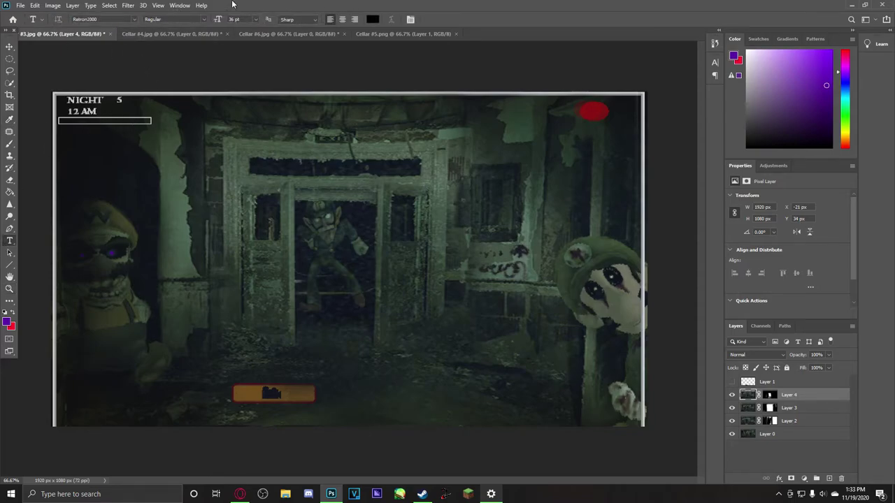
left_click(11, 156)
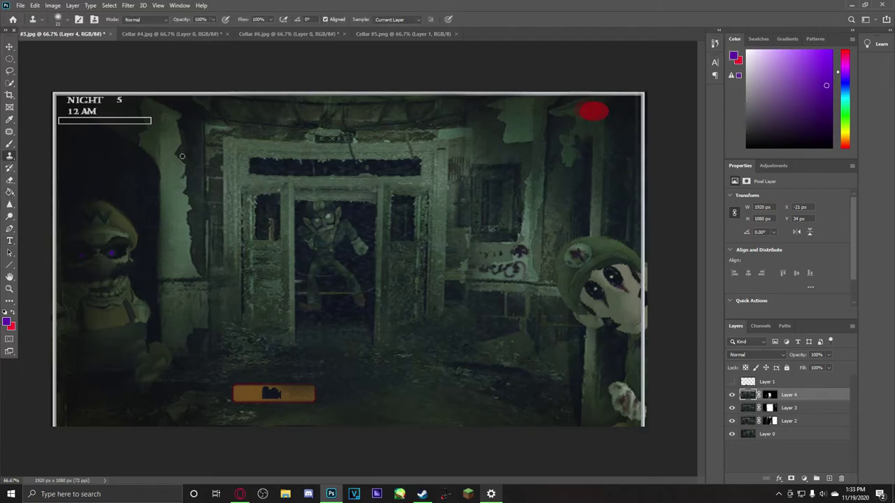
left_click(9, 181)
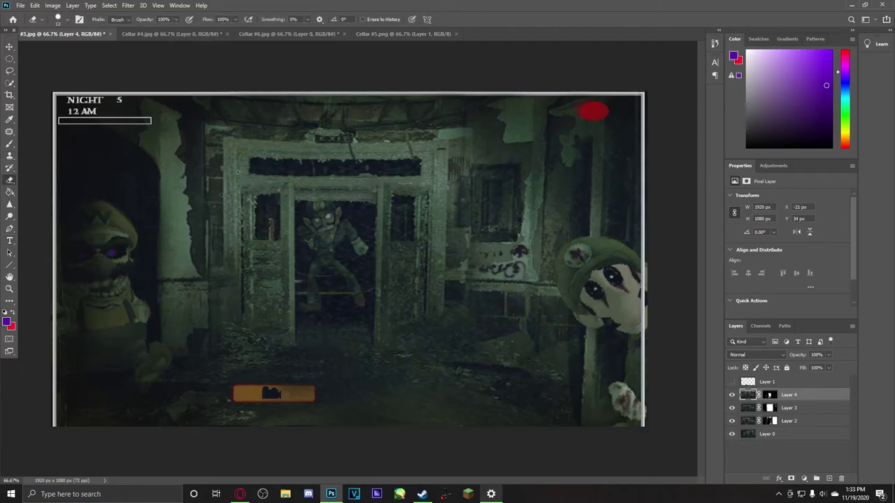
mouse_move(238, 171)
left_mouse_down()
mouse_move(328, 227)
mouse_move(322, 259)
mouse_move(356, 245)
mouse_move(286, 308)
mouse_move(321, 238)
left_mouse_up()
key("ctrl+z")
Zoom in to 200% on the glowing-eyed Wario at the left.
left_click(9, 289)
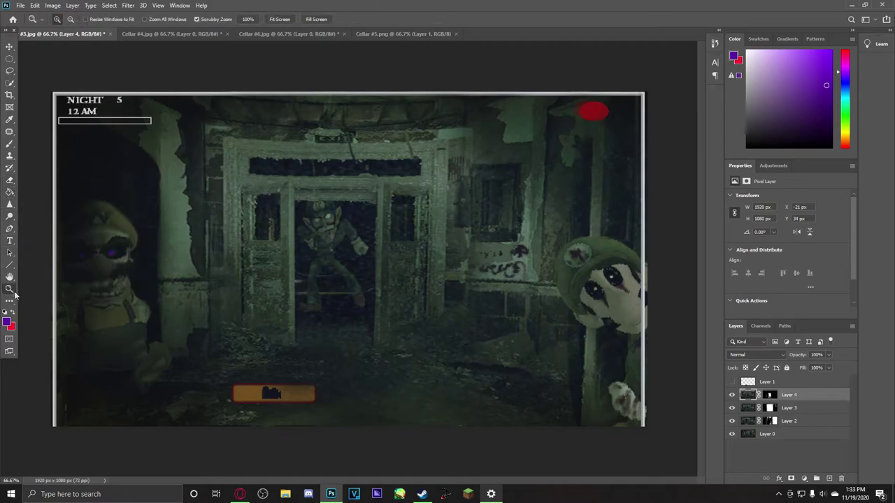
left_click(72, 345)
left_click(72, 345)
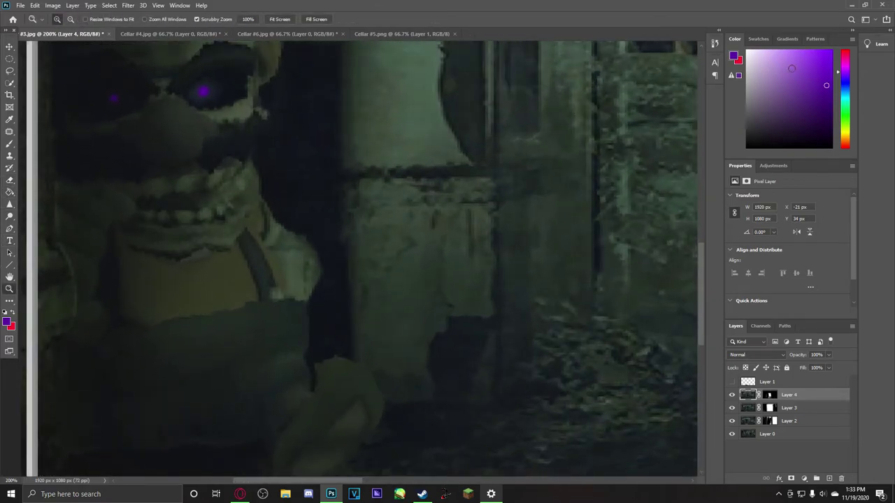
Try purple Paint Bucket fills on Layer 0, undoing the large fill and the left-edge fill.
left_click(9, 192)
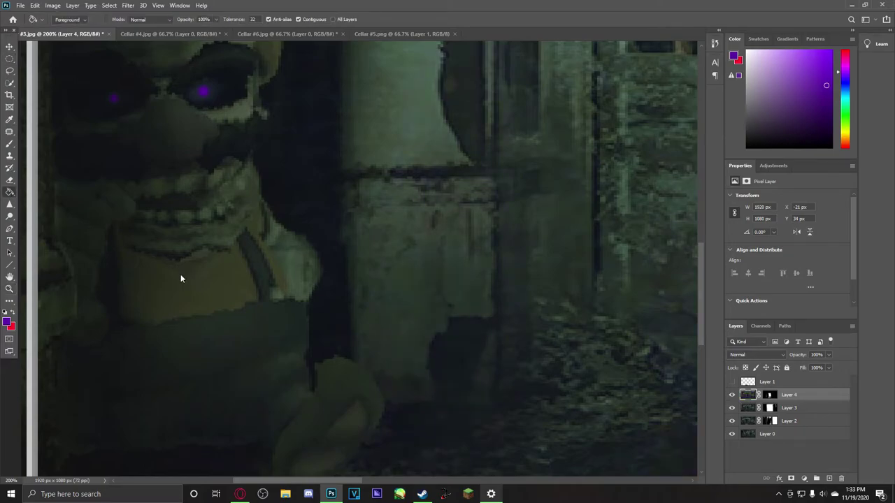
left_click(754, 422)
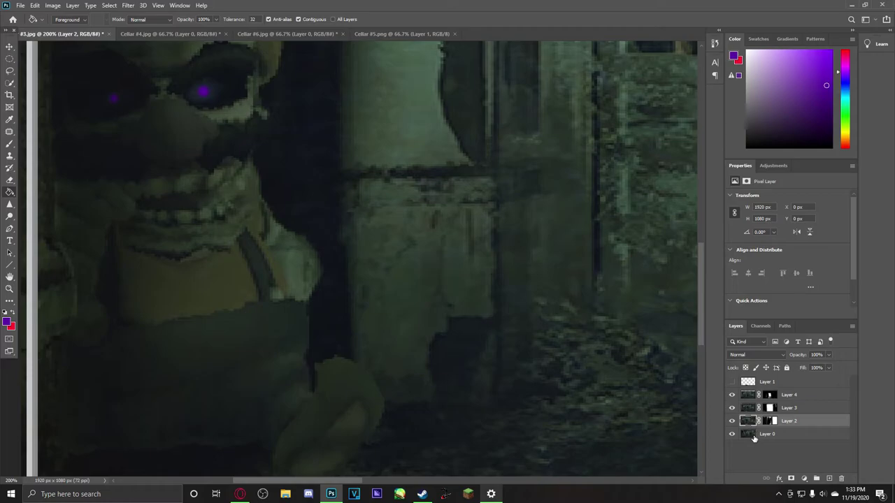
left_click(754, 435)
left_click(195, 289)
key("ctrl+z")
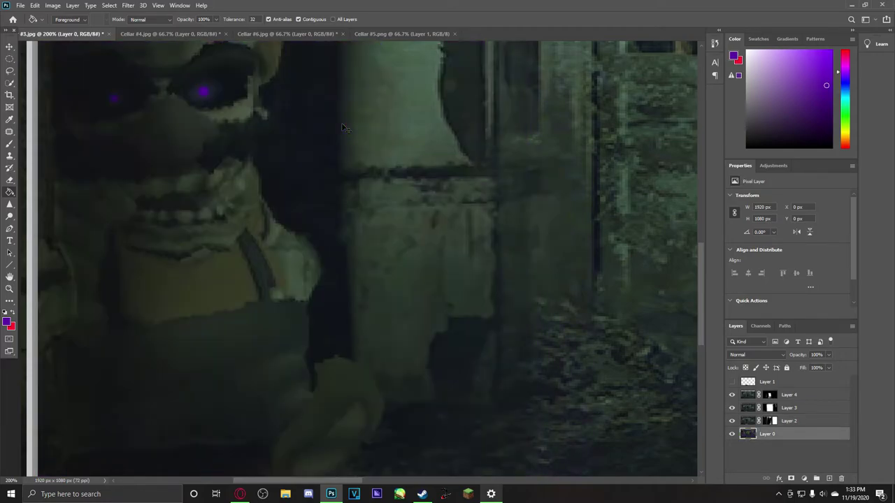
left_click(22, 283)
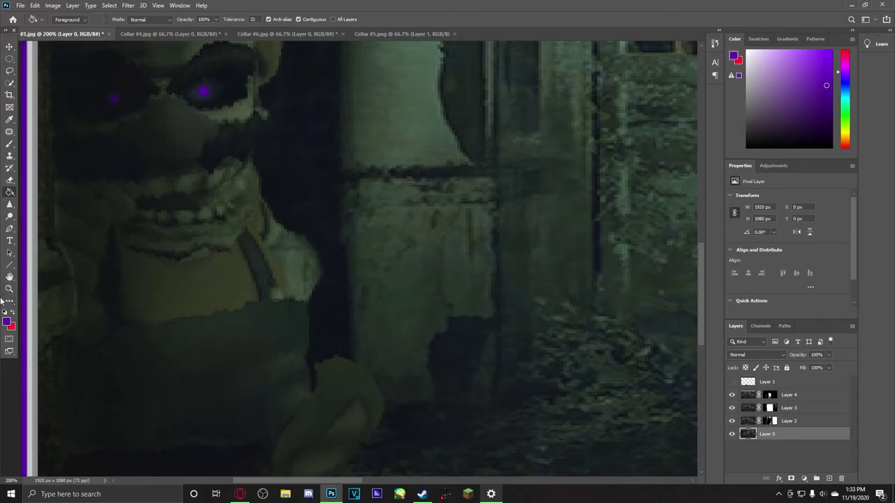
key("ctrl+z")
Zoom out to 66.7% and fill the left and top edge strip with purple.
left_click(9, 289)
left_click_drag(213, 252, 178, 252)
left_click(9, 193)
left_click(53, 403)
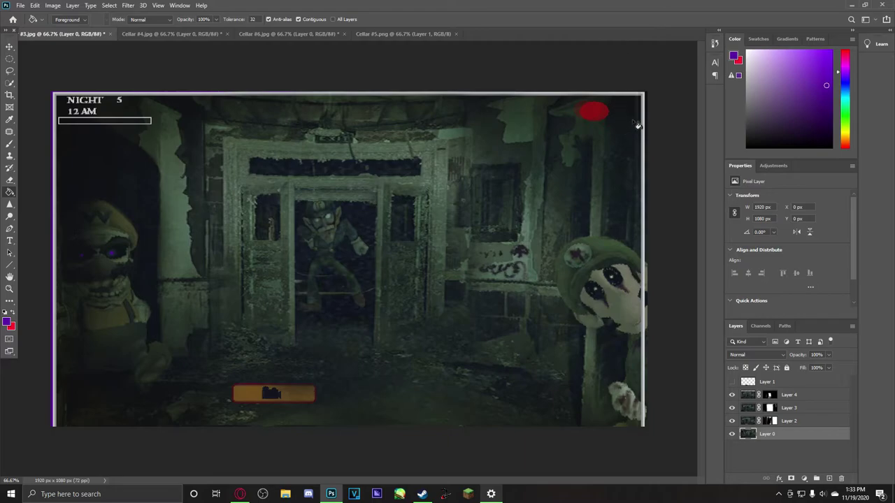
On Layer 2, paint-bucket the upper, middle and lower white slivers on the right edge purple.
left_click(756, 423)
left_click(645, 299)
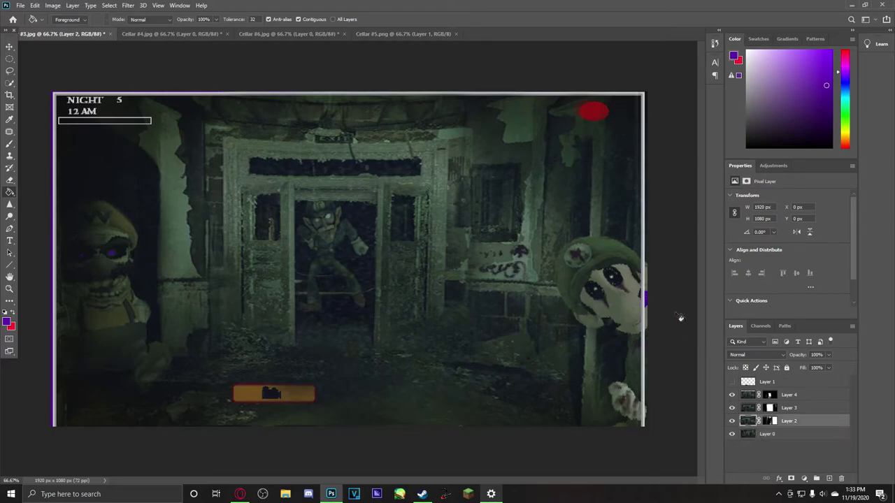
left_click(647, 259)
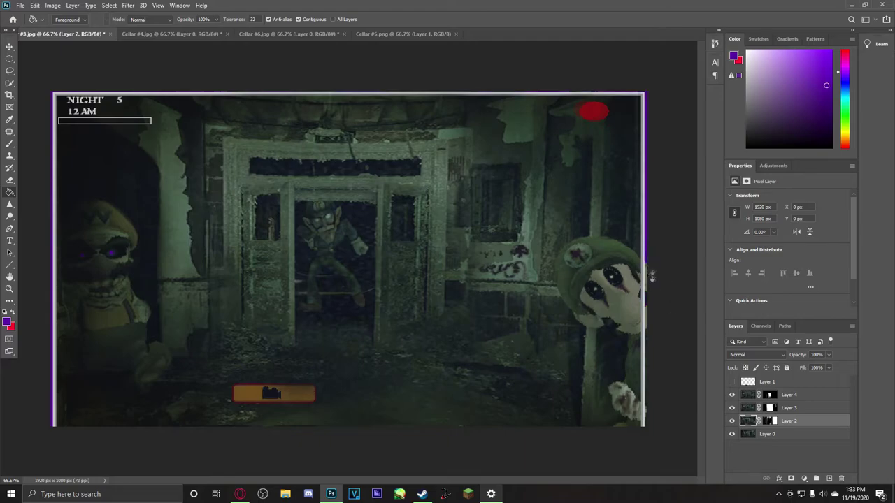
left_click(647, 418)
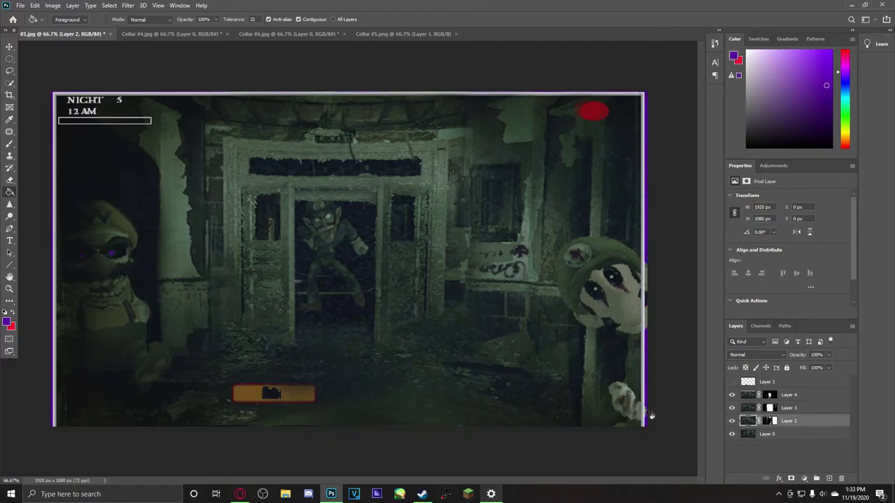
left_click(650, 321)
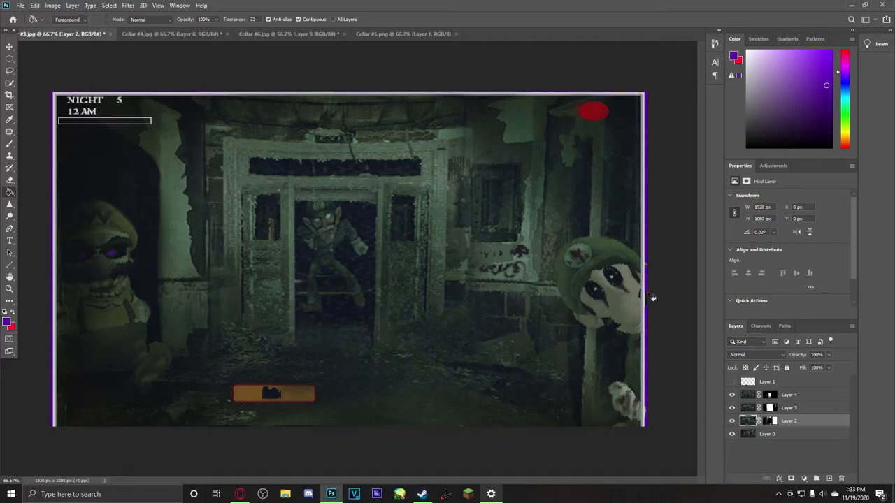
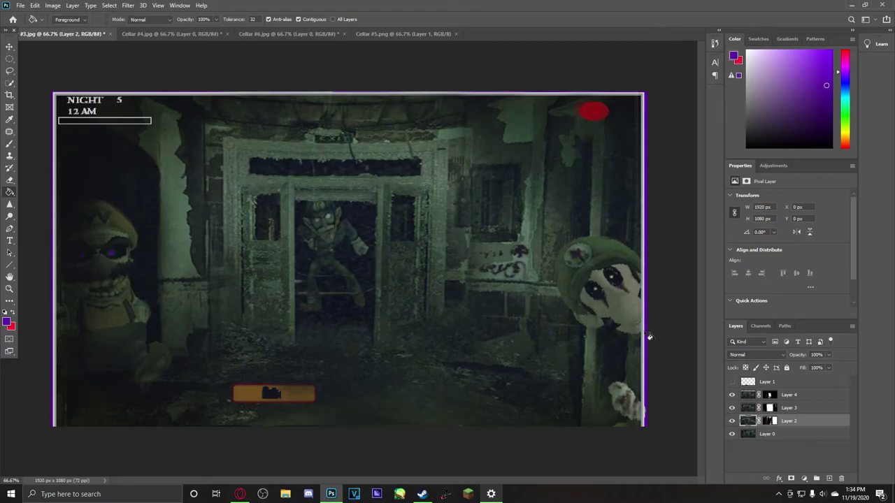
Zoom into the image's right edge and fill the light grey strip with purple.
left_click(10, 289)
left_click_drag(574, 282, 640, 294)
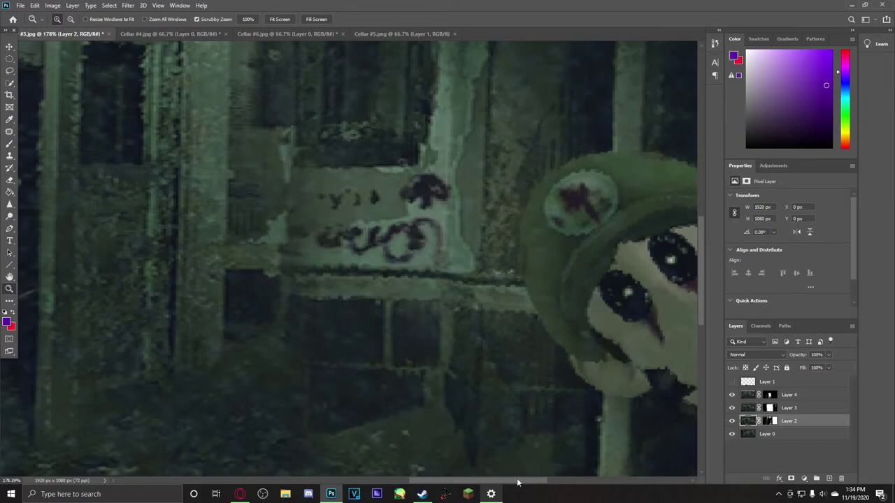
left_click_drag(517, 482, 567, 482)
left_click(459, 384)
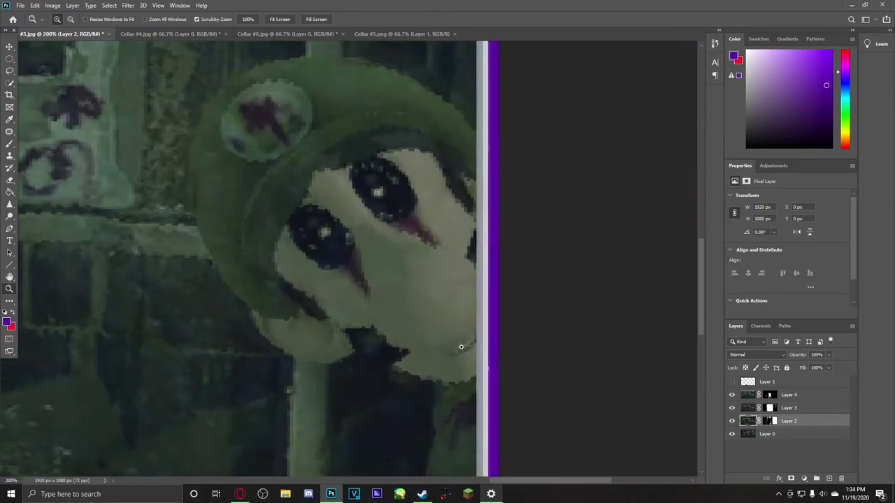
left_click(461, 347)
left_click(461, 346)
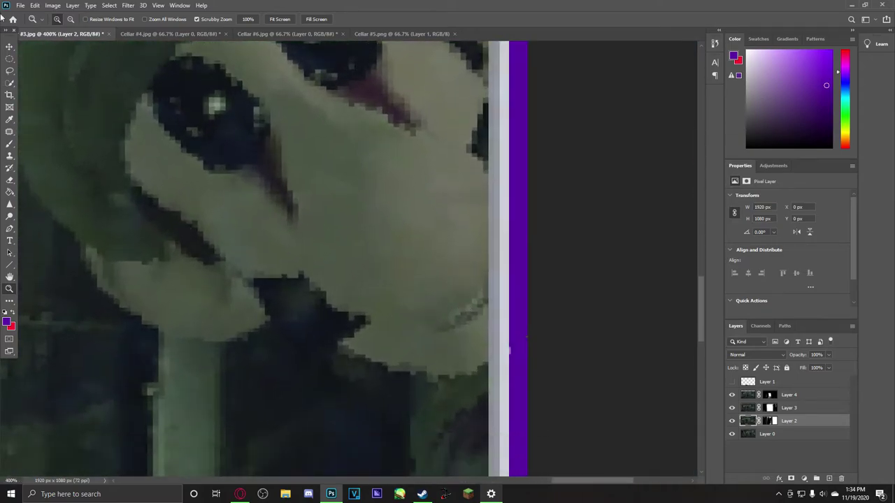
left_click(10, 191)
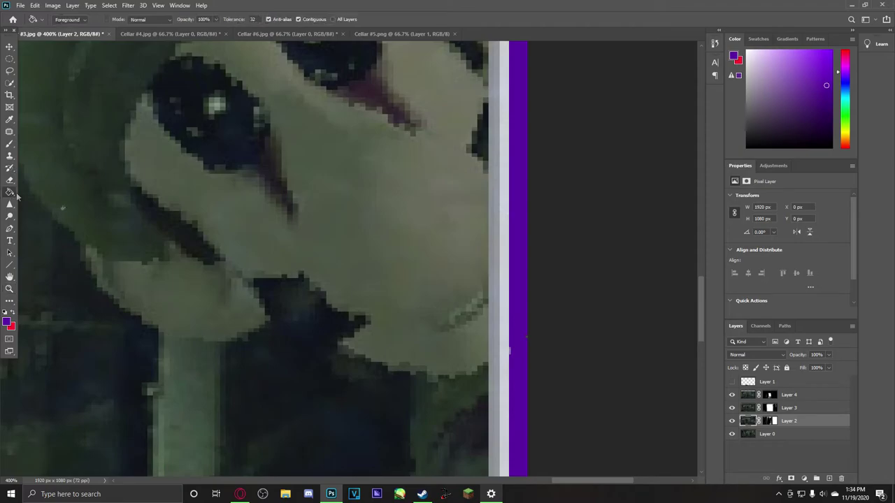
left_click(509, 353)
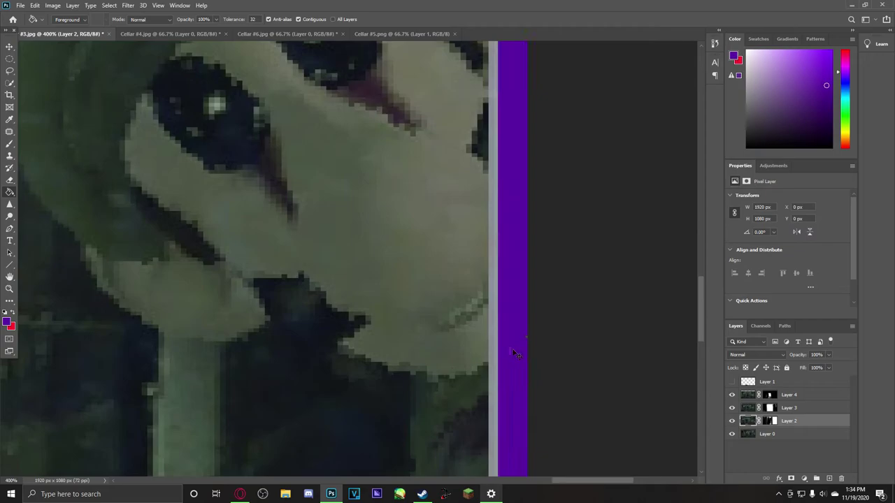
Undo and refill the edge strip with purple, then zoom back out to 66.7%.
key("ctrl+z")
left_click(511, 351)
left_click(9, 289)
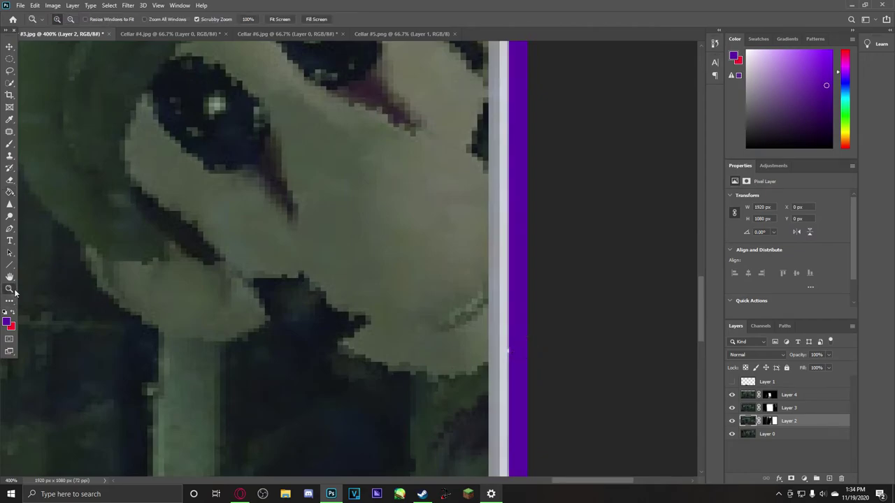
left_click(260, 185, "alt")
left_click(259, 185, "alt")
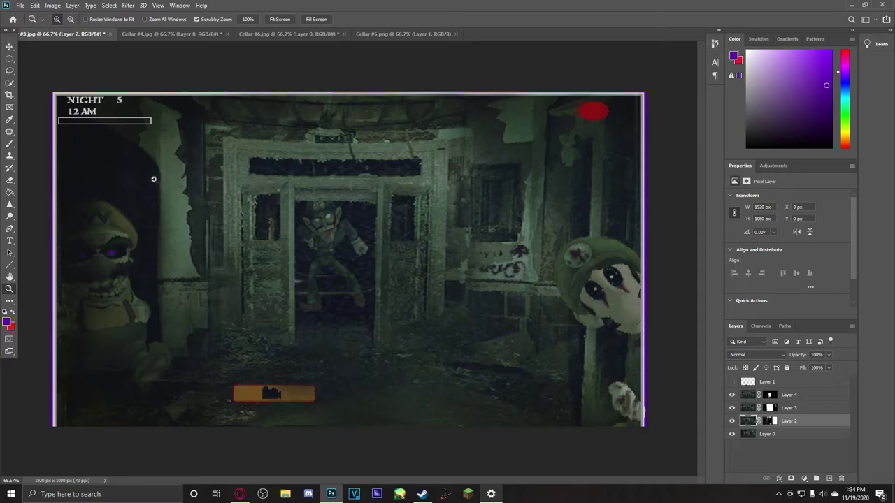
Sharpen the Wario figure, then make Layer 0 active with a much smaller brush.
left_click(13, 204)
mouse_move(119, 223)
left_mouse_down()
mouse_move(200, 259)
mouse_move(194, 244)
left_mouse_up()
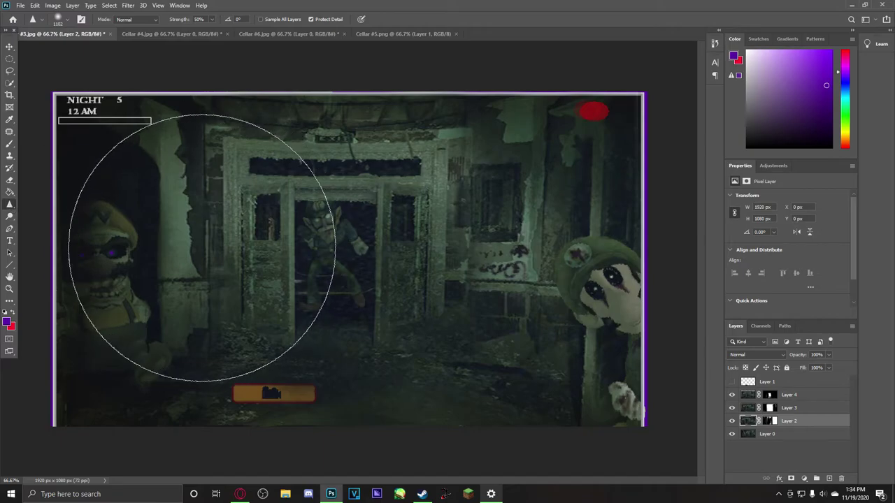
left_click(747, 433)
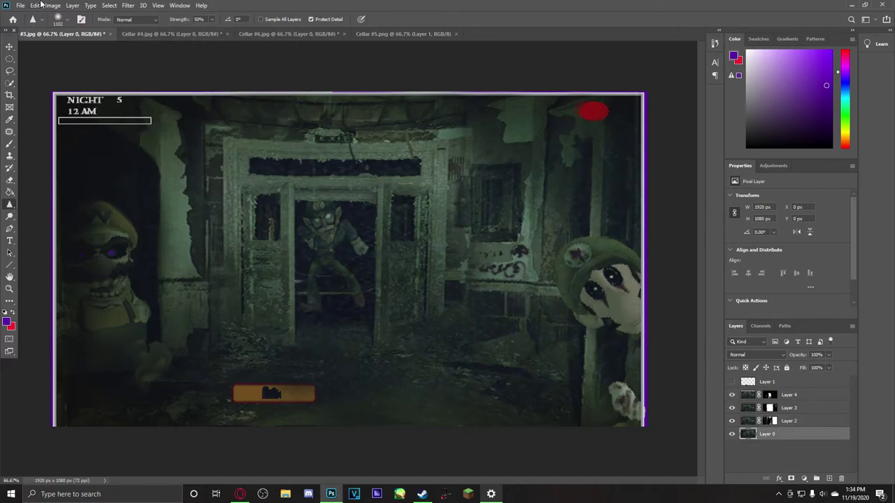
left_click(59, 19)
left_click(129, 150)
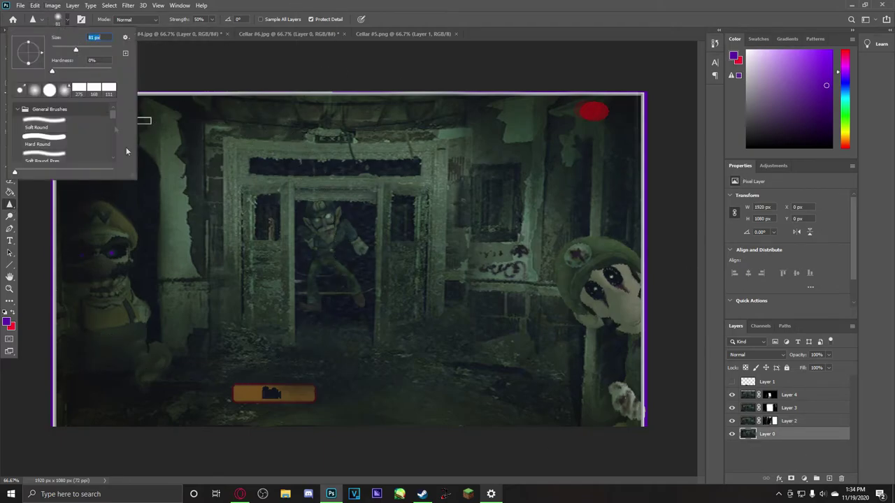
left_click(125, 255)
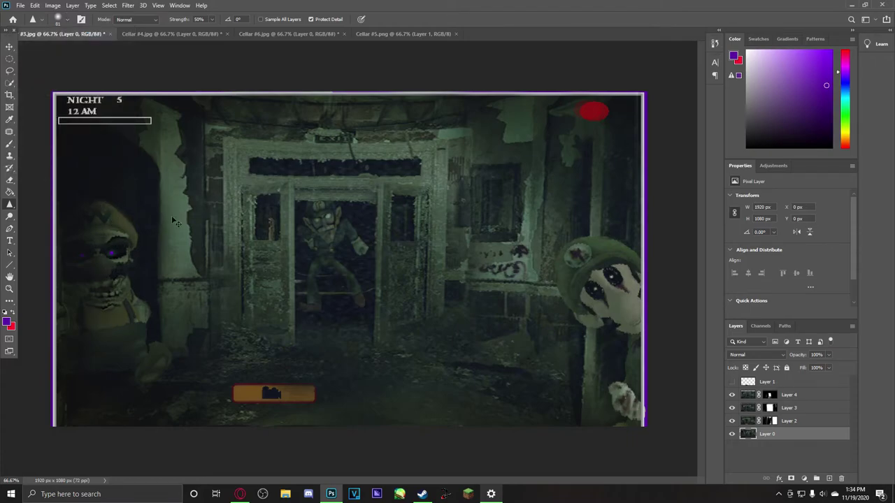
Try the Blur tool with a 92 px brush, then go back to Sharpen.
right_click(9, 205)
left_click(49, 213)
right_click(9, 205)
left_click(42, 204)
left_click(63, 18)
left_click_drag(66, 42, 70, 42)
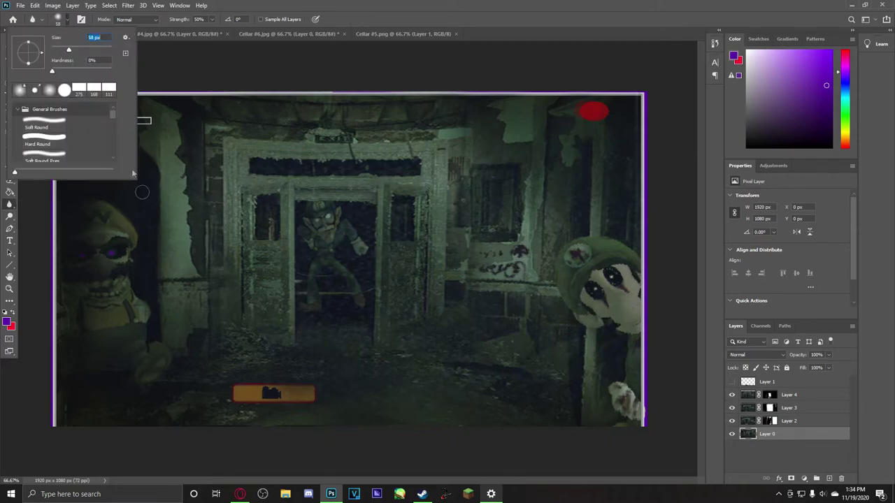
left_click(121, 250)
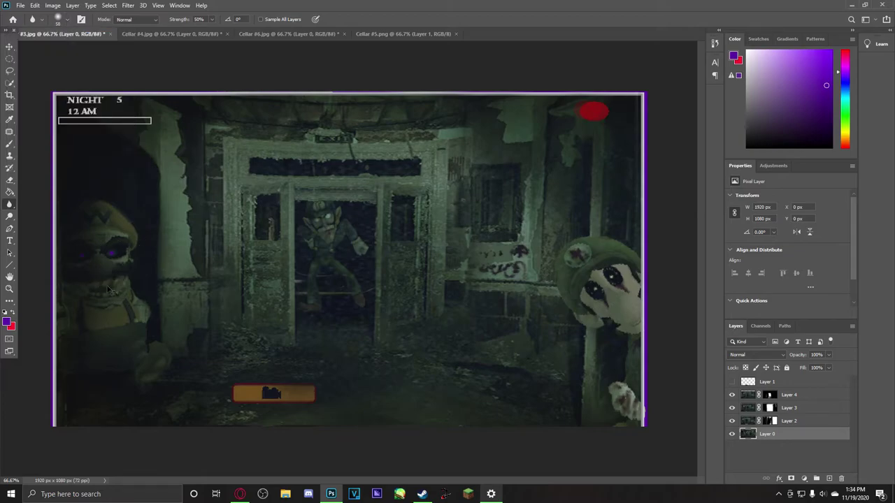
left_click(67, 20)
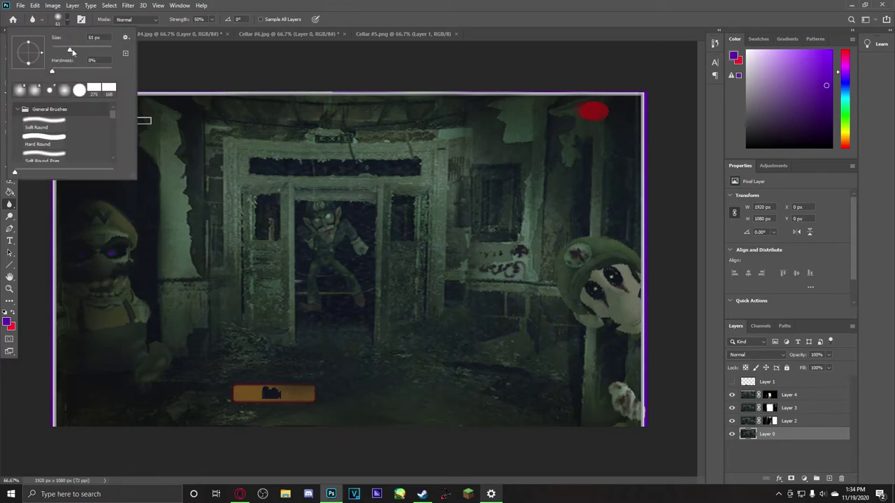
key("Return")
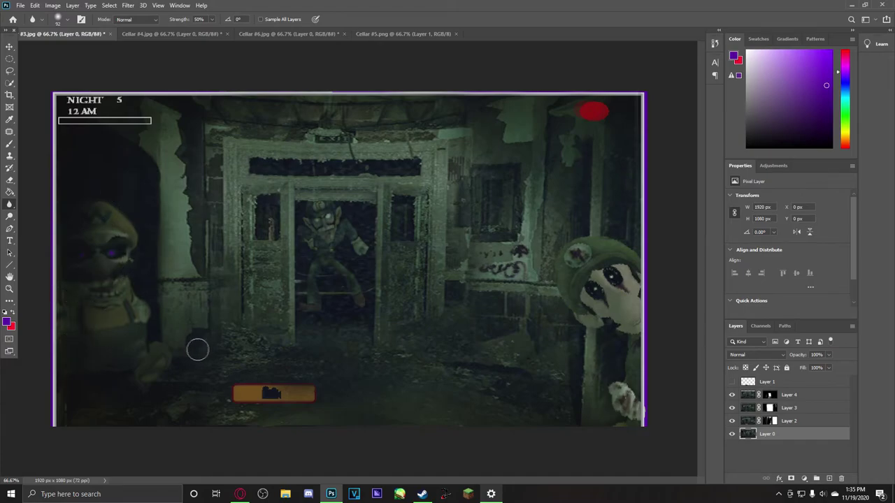
right_click(9, 204)
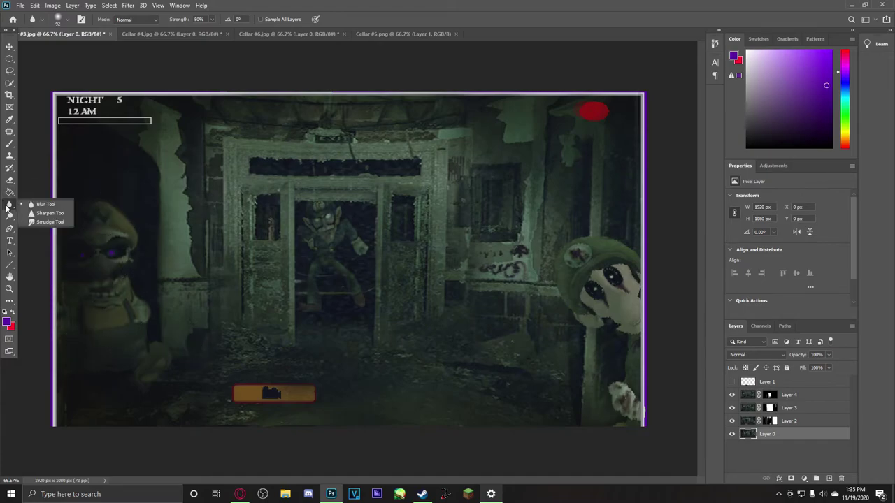
left_click(43, 213)
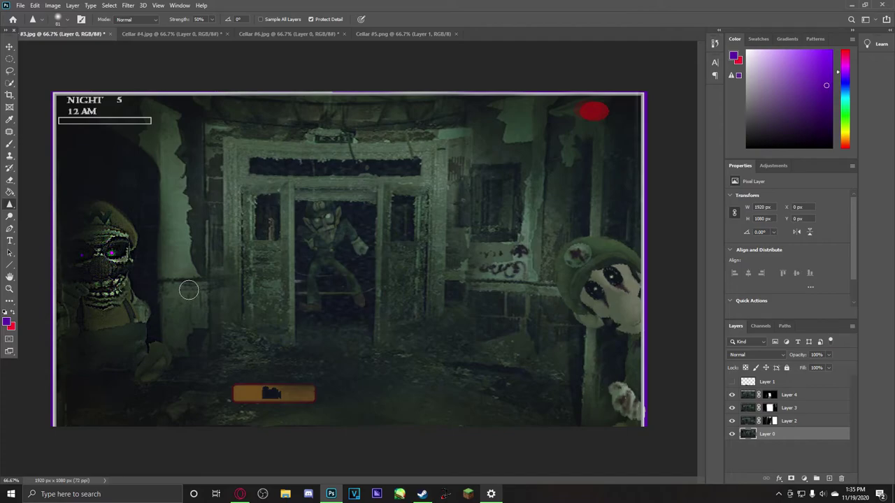
On Layer 2, sharpen the right-hand doll's face, edge, hand, hat and eyes.
left_click(749, 421)
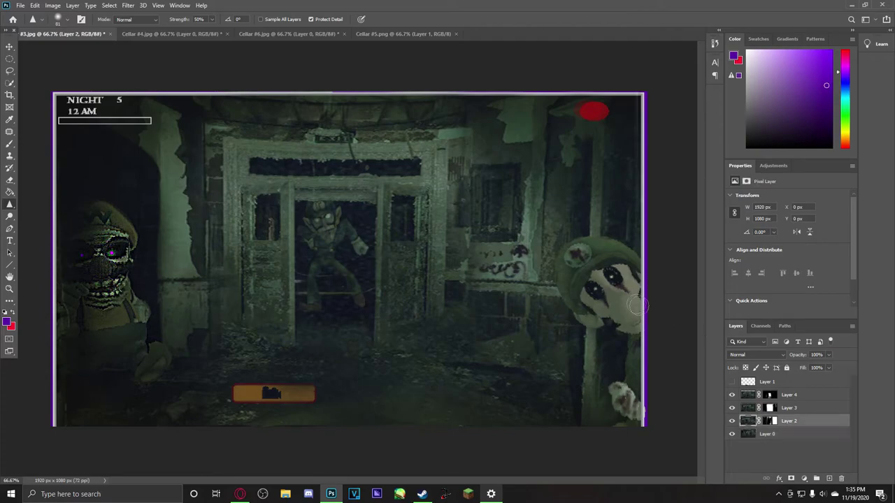
mouse_move(619, 280)
left_mouse_down()
mouse_move(634, 226)
mouse_move(601, 250)
mouse_move(632, 253)
mouse_move(613, 267)
mouse_move(592, 310)
mouse_move(554, 325)
mouse_move(616, 311)
mouse_move(607, 282)
mouse_move(645, 320)
mouse_move(625, 332)
mouse_move(646, 301)
mouse_move(617, 259)
mouse_move(548, 303)
mouse_move(577, 284)
mouse_move(573, 248)
mouse_move(590, 268)
mouse_move(639, 279)
mouse_move(607, 333)
mouse_move(623, 303)
left_mouse_up()
mouse_move(616, 358)
left_mouse_down()
mouse_move(643, 339)
mouse_move(638, 359)
left_mouse_up()
mouse_move(609, 417)
left_mouse_down()
mouse_move(631, 409)
mouse_move(622, 413)
mouse_move(648, 381)
mouse_move(625, 399)
mouse_move(630, 426)
left_mouse_up()
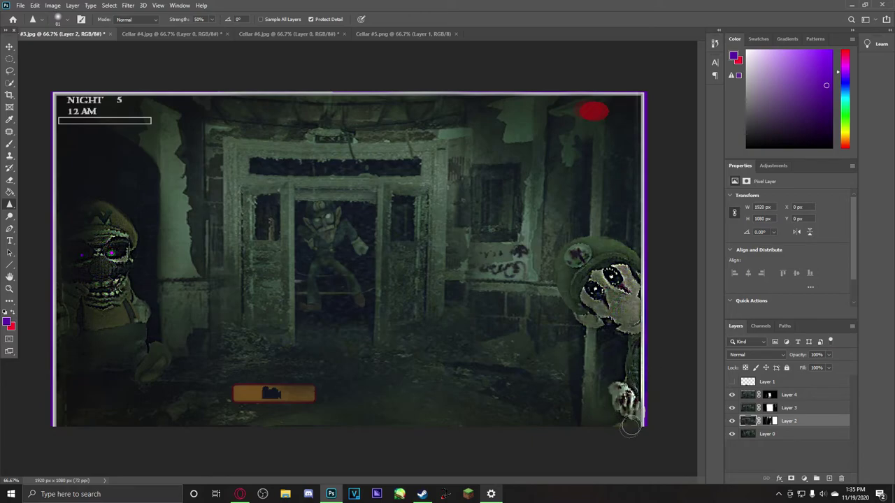
mouse_move(563, 269)
left_mouse_down()
mouse_move(577, 278)
mouse_move(582, 271)
mouse_move(567, 239)
mouse_move(567, 311)
mouse_move(617, 249)
mouse_move(582, 246)
mouse_move(546, 339)
left_mouse_up()
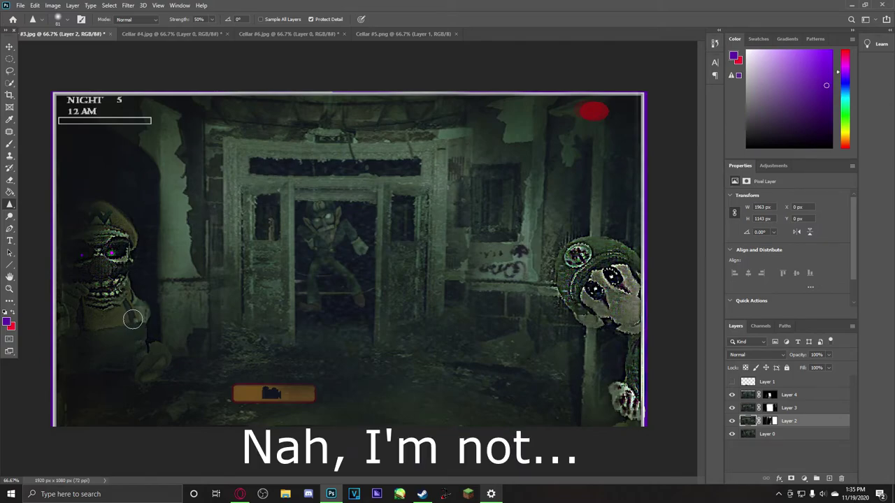
On Layer 4, sharpen the doorway figure's head, replacing an over-sharpened pass with gentler strokes.
left_click(749, 397)
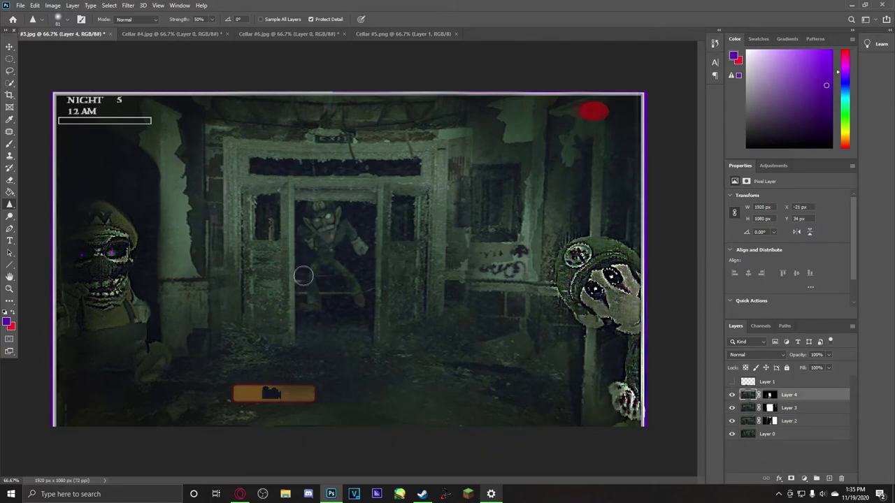
mouse_move(332, 201)
left_mouse_down()
mouse_move(325, 243)
mouse_move(311, 251)
mouse_move(343, 243)
mouse_move(343, 203)
mouse_move(314, 213)
mouse_move(296, 310)
mouse_move(321, 293)
mouse_move(326, 271)
mouse_move(320, 299)
mouse_move(301, 319)
mouse_move(324, 262)
mouse_move(296, 223)
mouse_move(296, 238)
mouse_move(306, 211)
mouse_move(322, 264)
mouse_move(358, 281)
mouse_move(327, 263)
mouse_move(335, 287)
mouse_move(296, 319)
mouse_move(321, 296)
mouse_move(316, 280)
mouse_move(300, 313)
mouse_move(336, 273)
mouse_move(360, 308)
mouse_move(399, 226)
mouse_move(393, 249)
mouse_move(338, 280)
mouse_move(353, 252)
left_mouse_up()
key("ctrl+z")
mouse_move(327, 220)
left_mouse_down()
mouse_move(333, 231)
mouse_move(322, 237)
left_mouse_up()
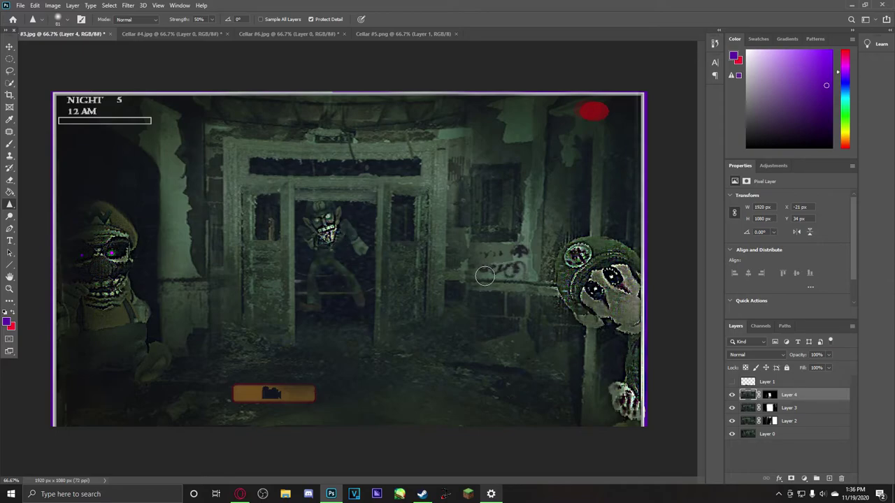
mouse_move(317, 203)
left_mouse_down()
mouse_move(320, 211)
mouse_move(324, 197)
mouse_move(313, 203)
mouse_move(327, 190)
left_mouse_up()
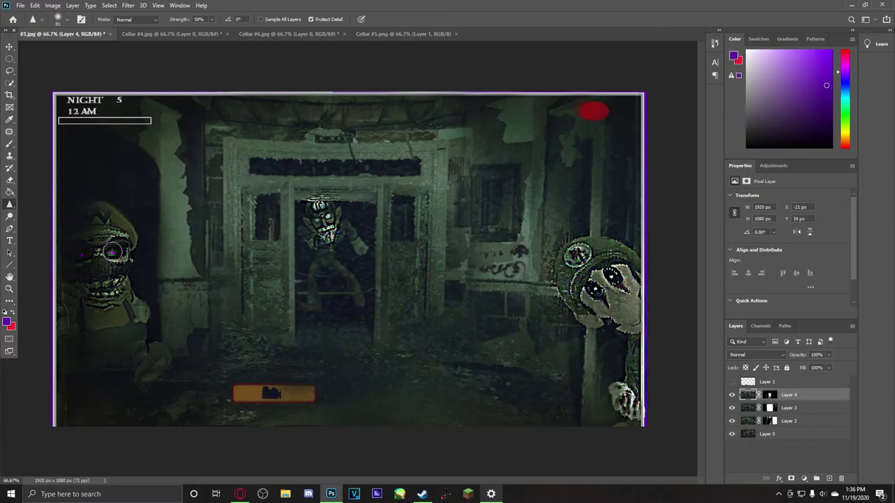
right_click(9, 205)
left_click(46, 222)
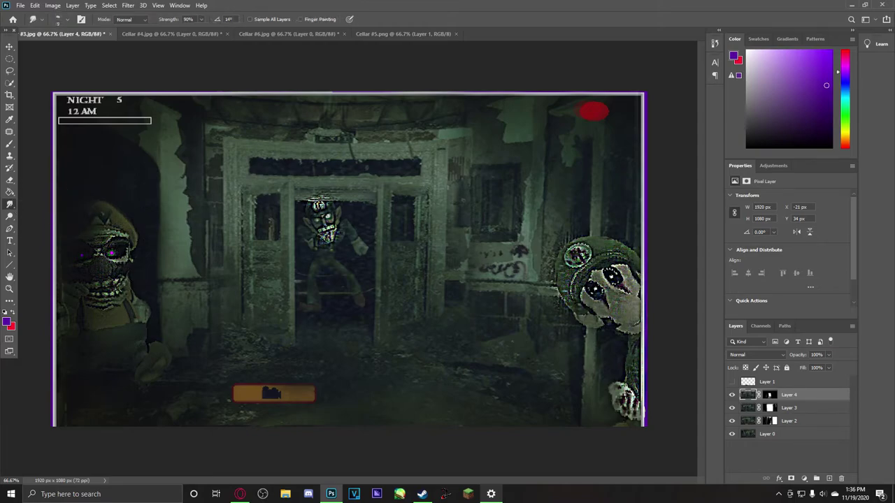
left_click(68, 25)
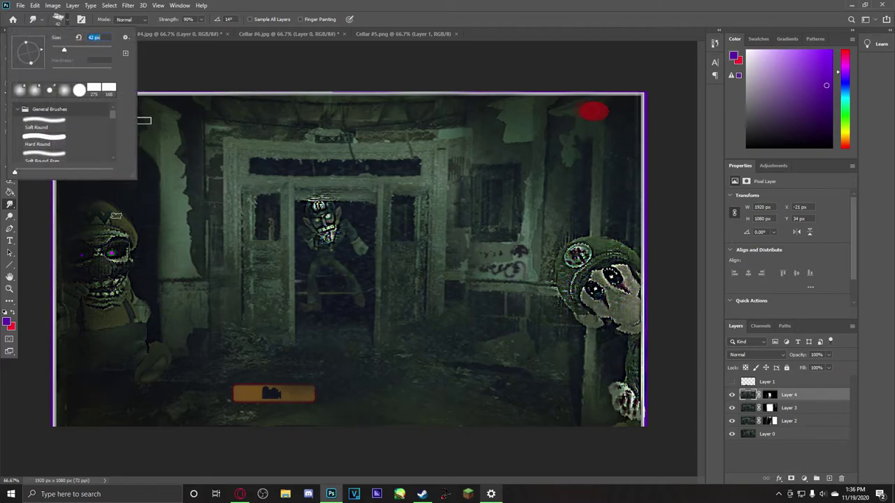
left_click(111, 268)
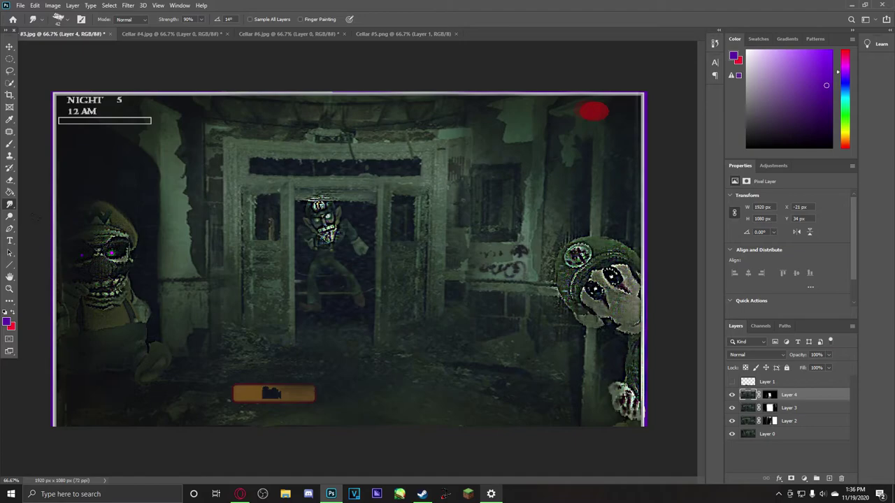
right_click(10, 203)
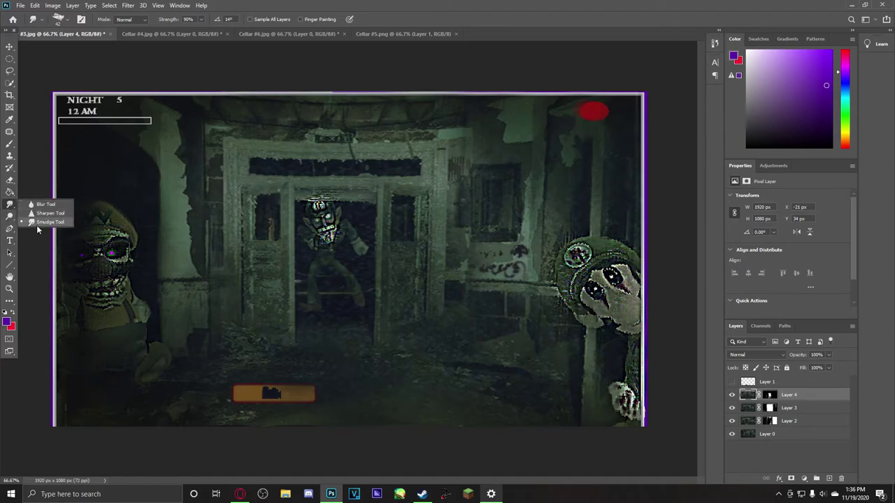
left_click(35, 212)
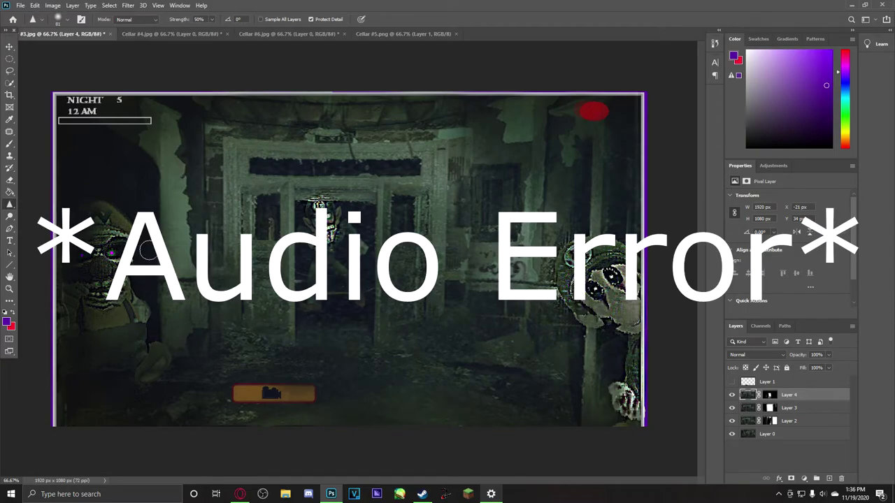
left_click(9, 218)
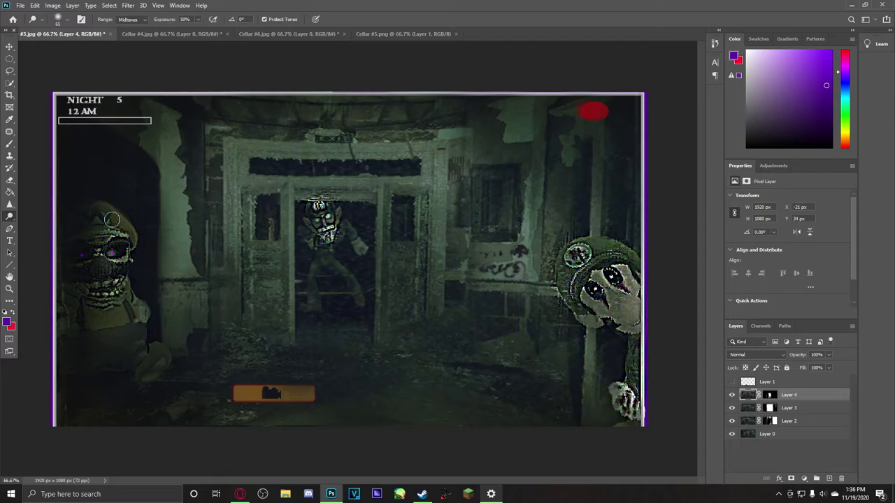
On Layer 0, undo the wall brightening, then try burning around Wario and undo it.
left_click(750, 421)
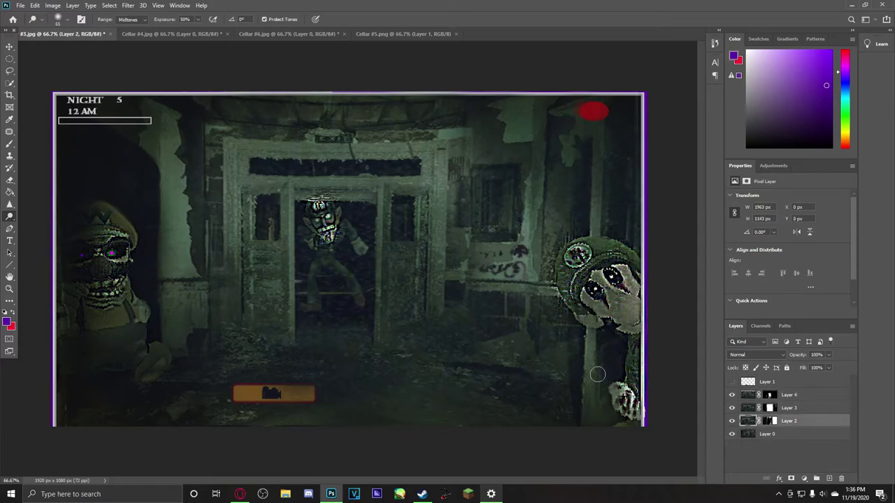
left_click(761, 434)
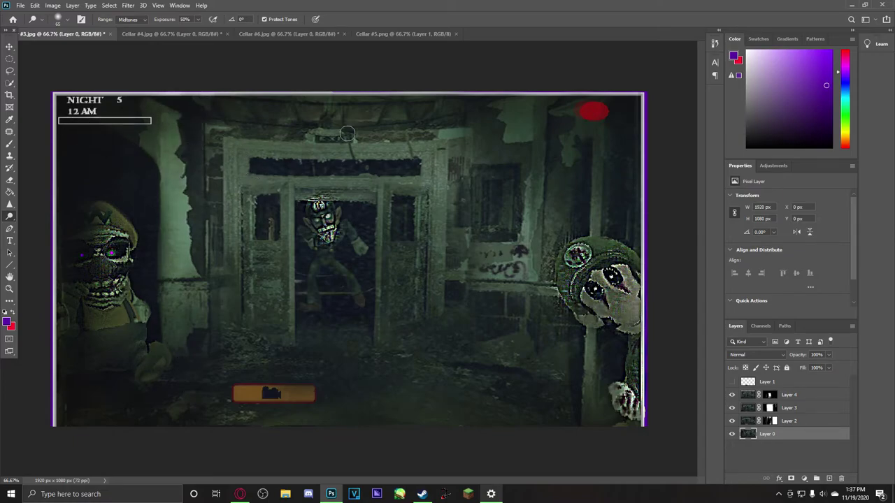
key("ctrl+z")
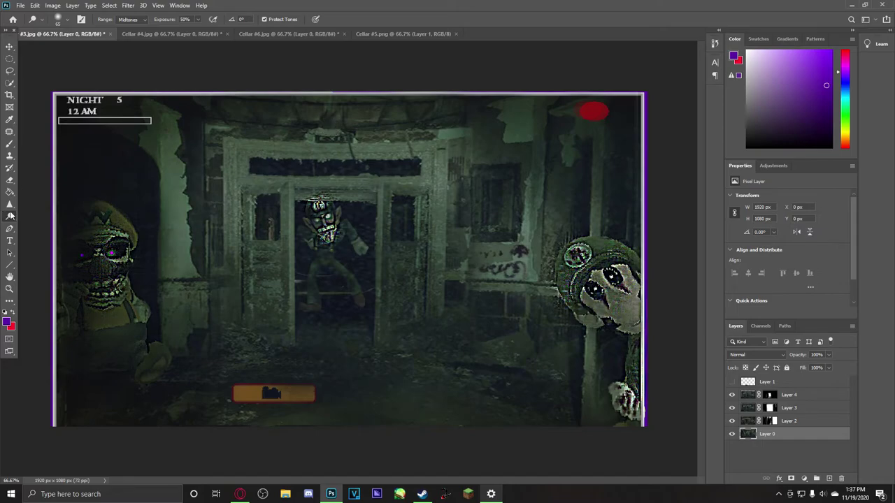
right_click(10, 215)
left_click(42, 224)
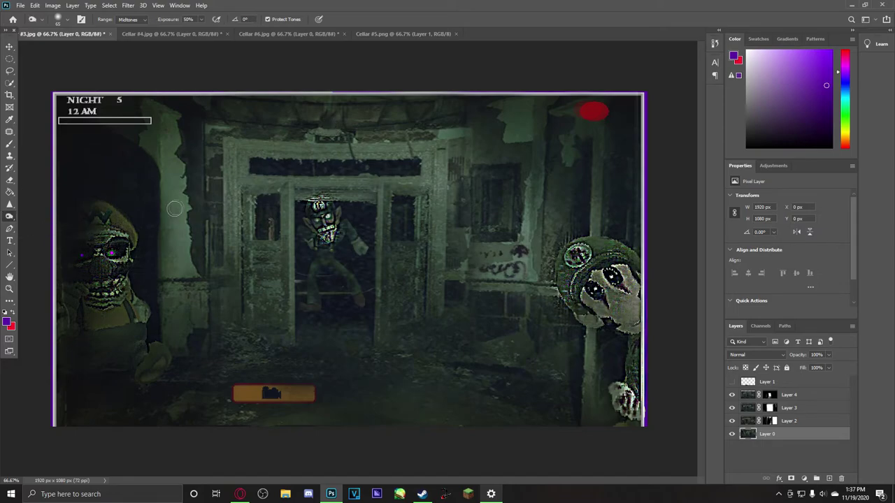
mouse_move(126, 203)
left_mouse_down()
mouse_move(144, 200)
mouse_move(125, 179)
mouse_move(184, 231)
mouse_move(146, 228)
left_mouse_up()
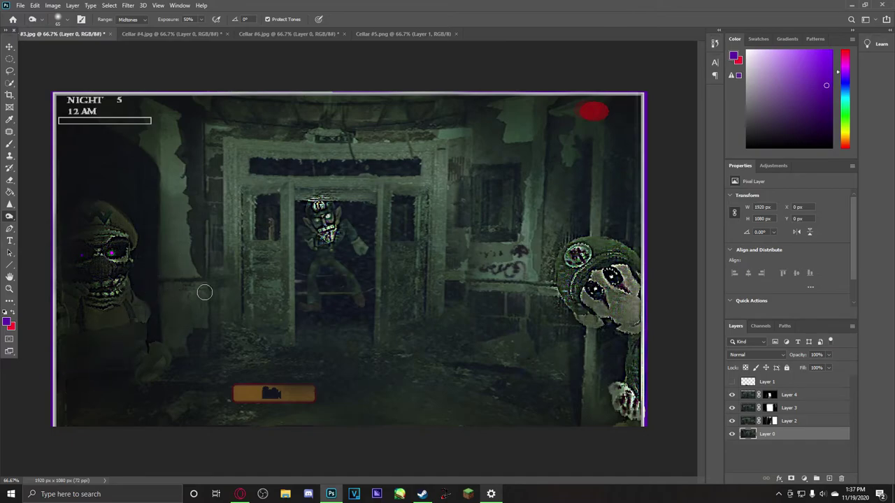
key("ctrl+z")
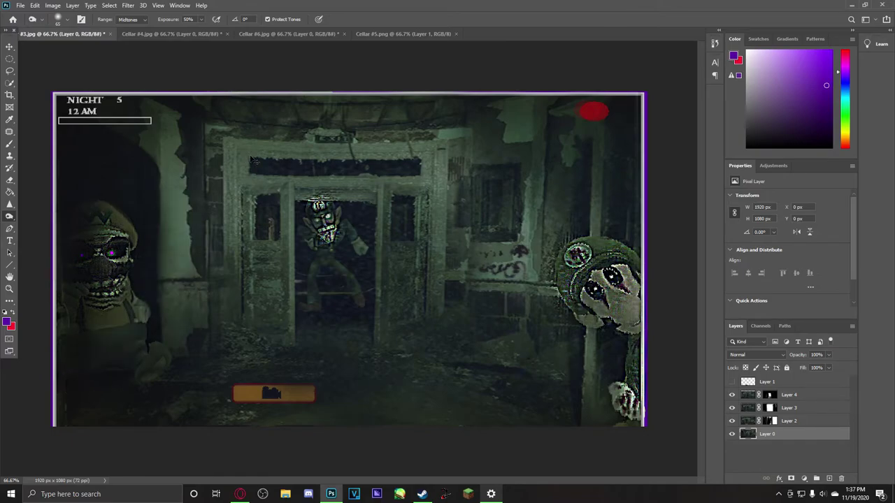
Pick the Sponge tool, then sketch a curved Pen path across the wall and discard it.
right_click(13, 217)
left_click(42, 233)
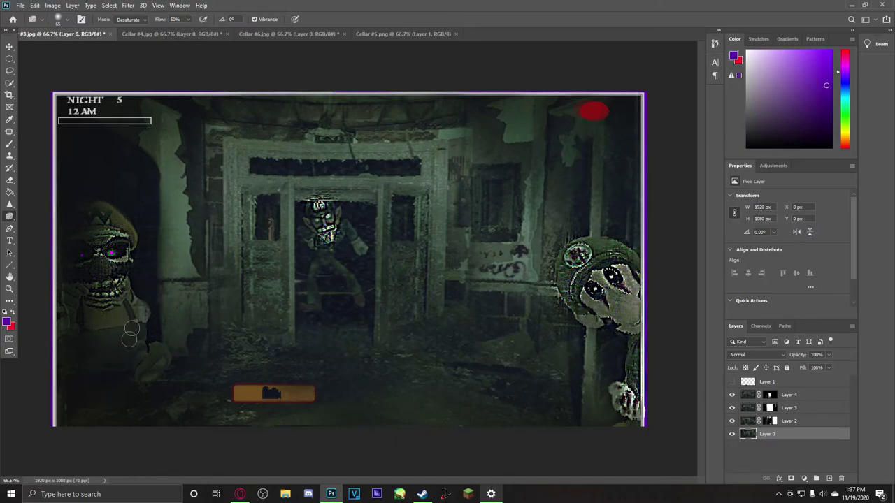
left_click(10, 229)
left_click(58, 140)
left_click(206, 147)
left_click_drag(206, 147, 188, 193)
key("Escape")
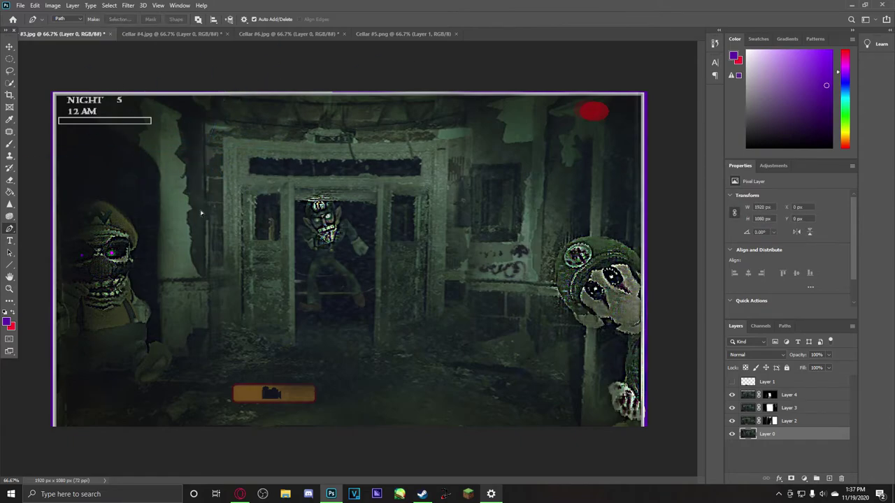
Select the Type tool and choose the Mitochondria font.
left_click(9, 242)
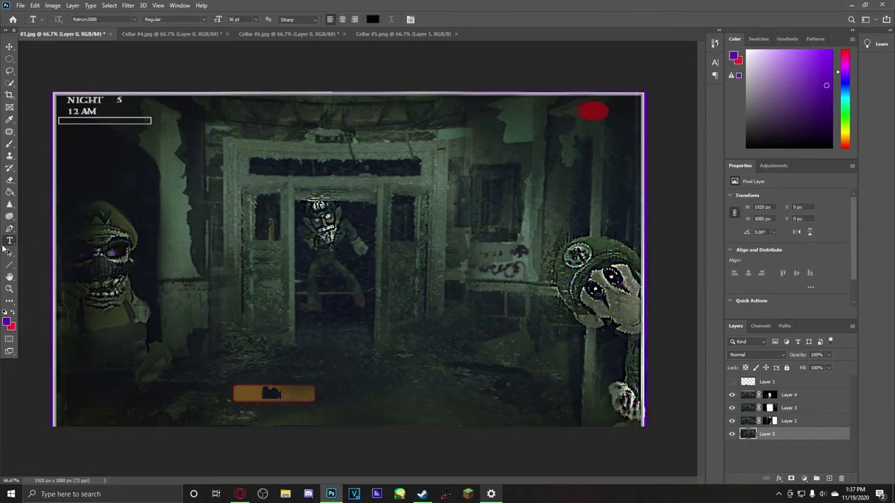
left_click(132, 19)
scroll(256, 189, "down", 5)
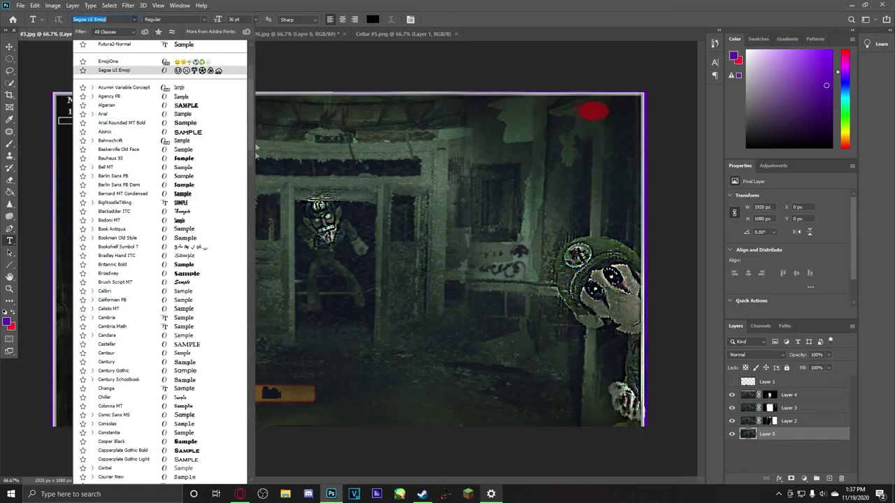
scroll(256, 189, "down", 14)
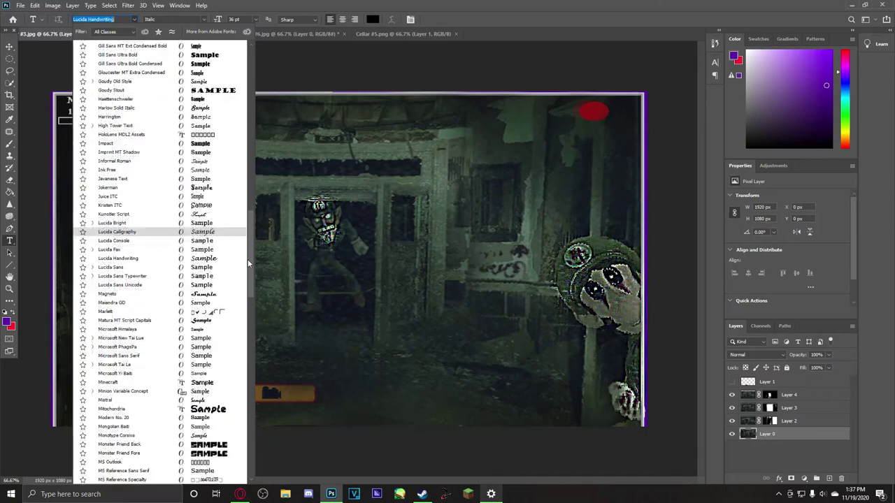
scroll(247, 259, "down", 11)
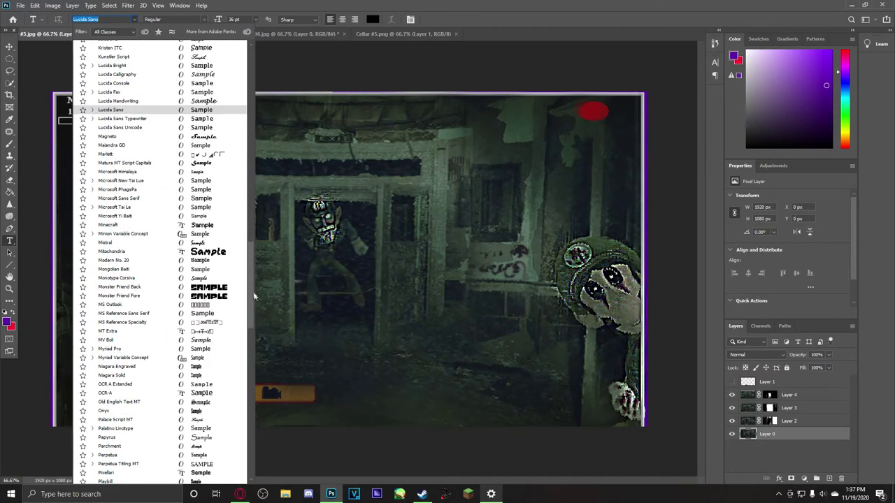
left_click_drag(255, 319, 264, 54)
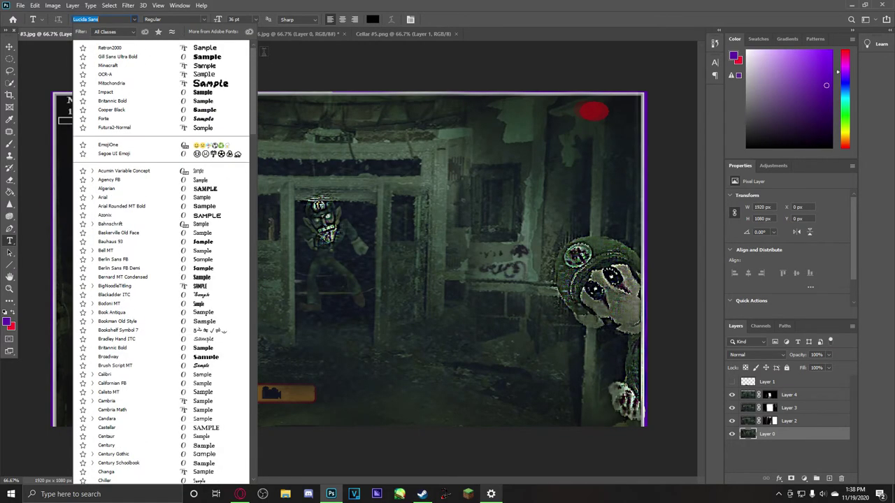
left_click(154, 84)
Start a 48 pt text layer, move Layer 5 to the top, and add a second text layer.
left_click(158, 257)
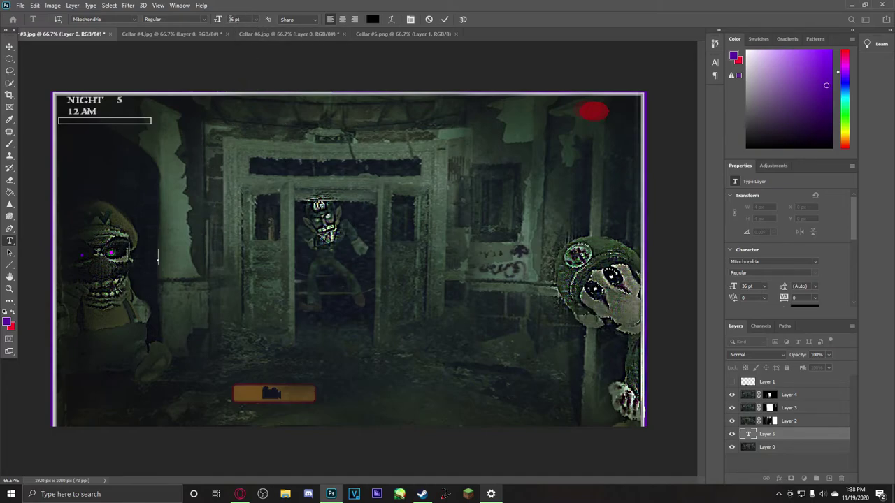
left_click(256, 21)
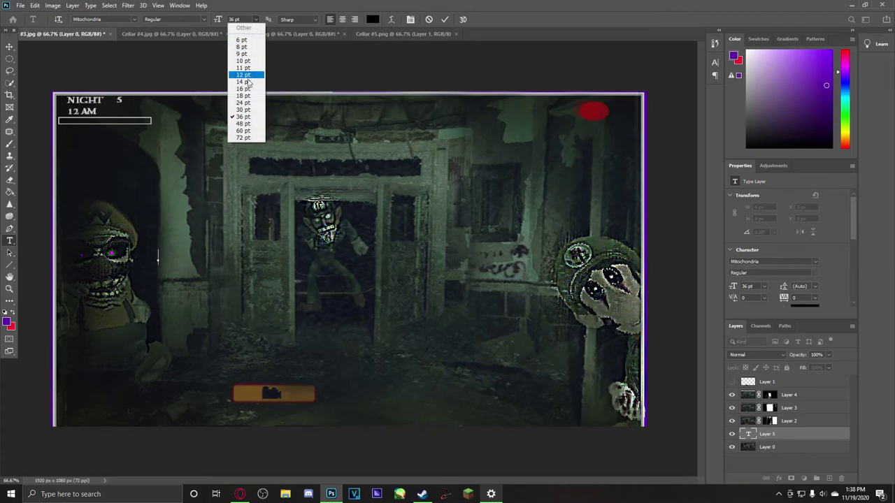
left_click(246, 124)
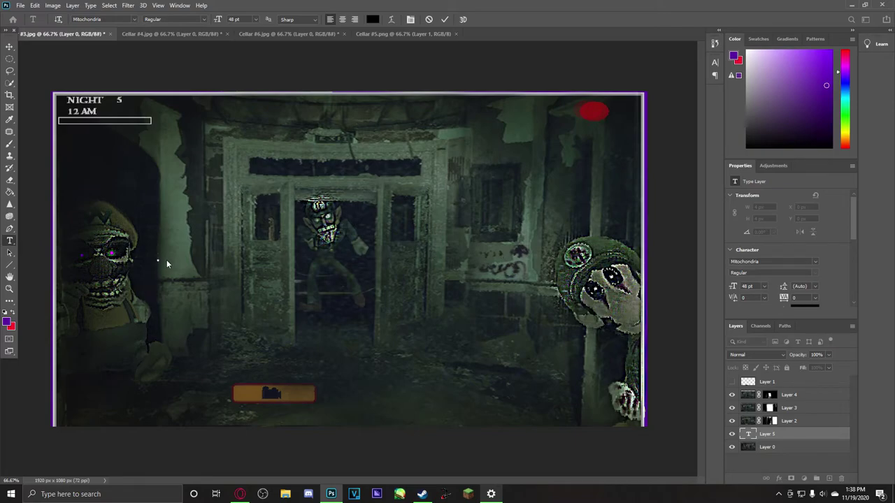
type("Five")
key("BackSpace")
key("BackSpace")
key("BackSpace")
key("BackSpace")
key("BackSpace")
key("BackSpace")
key("BackSpace")
key("BackSpace")
key("BackSpace")
left_click_drag(776, 434, 795, 384)
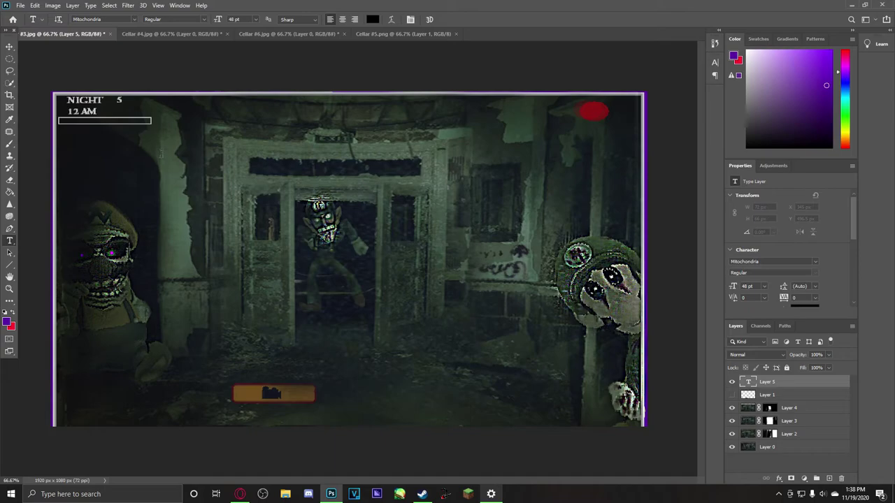
left_click(160, 153)
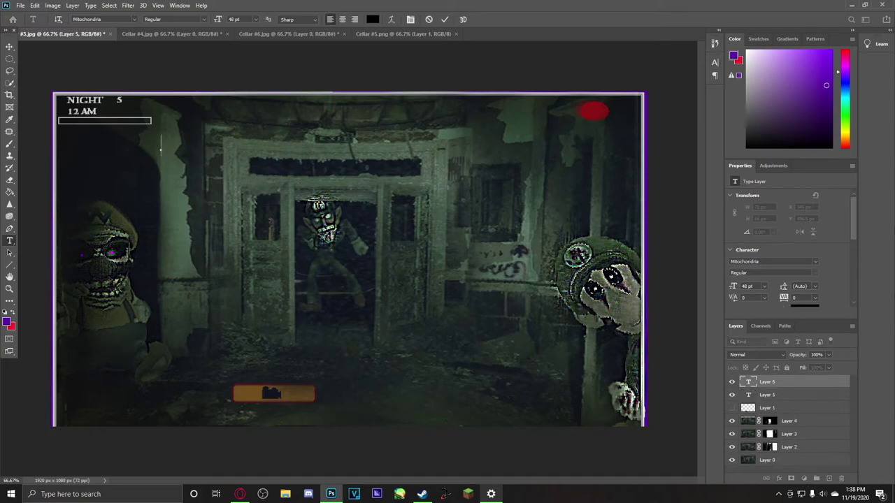
left_click_drag(787, 434, 789, 433)
left_click_drag(783, 385, 774, 379)
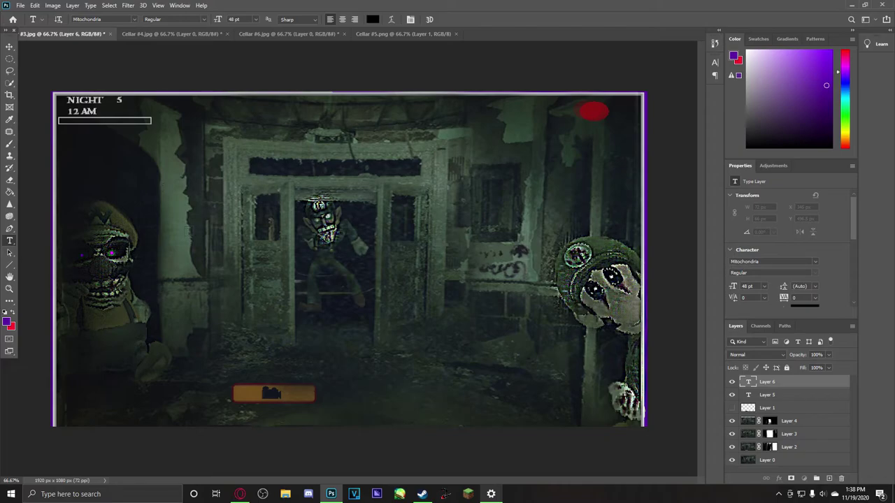
Delete the empty text layer Layer 5.
right_click(774, 396)
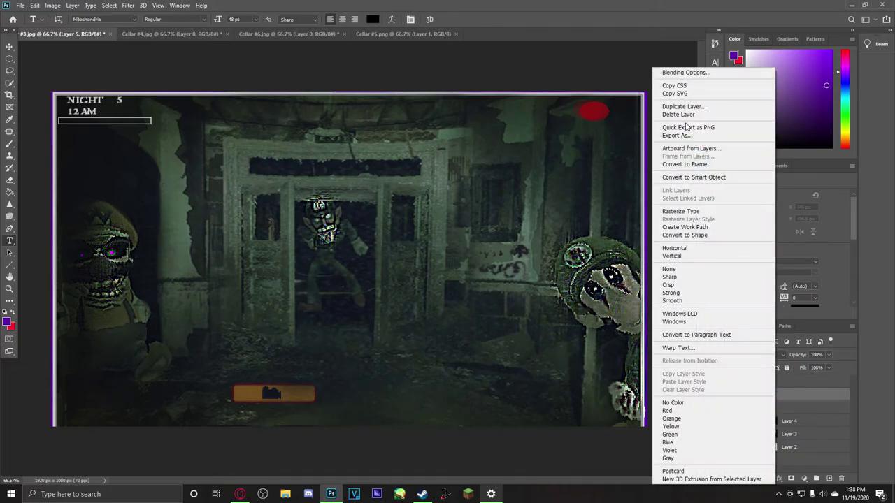
left_click(684, 114)
left_click(407, 185)
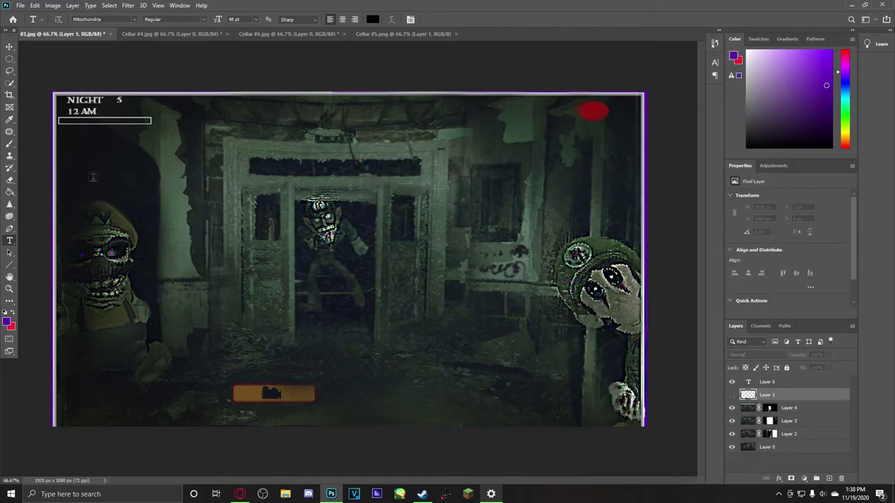
Type the title 'Five Nights at Wario's 3' with 'Thumbnail Test' on a second line and commit it.
left_click(166, 194)
type("Five")
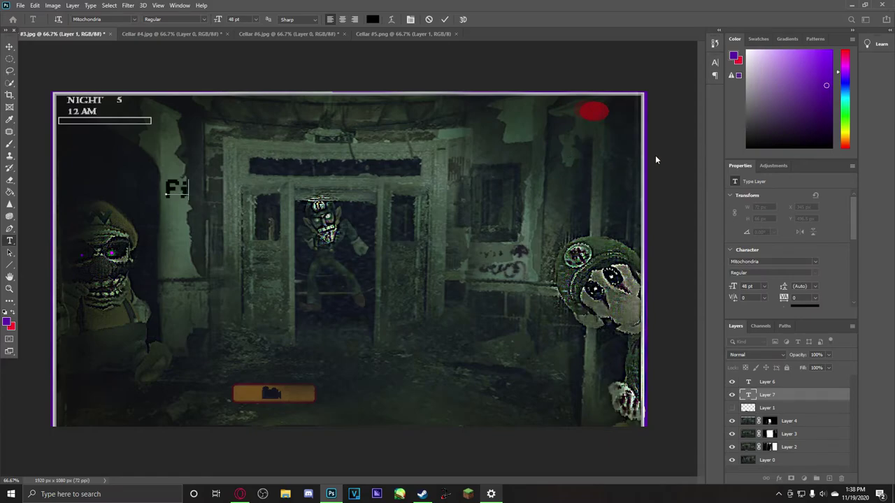
key("BackSpace")
key("BackSpace")
key("BackSpace")
key("BackSpace")
type("Five Nights at")
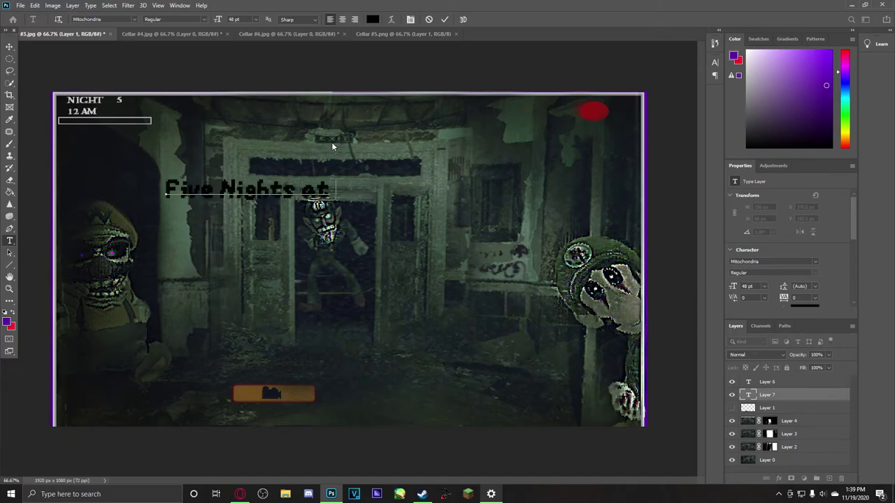
type(" Wario's")
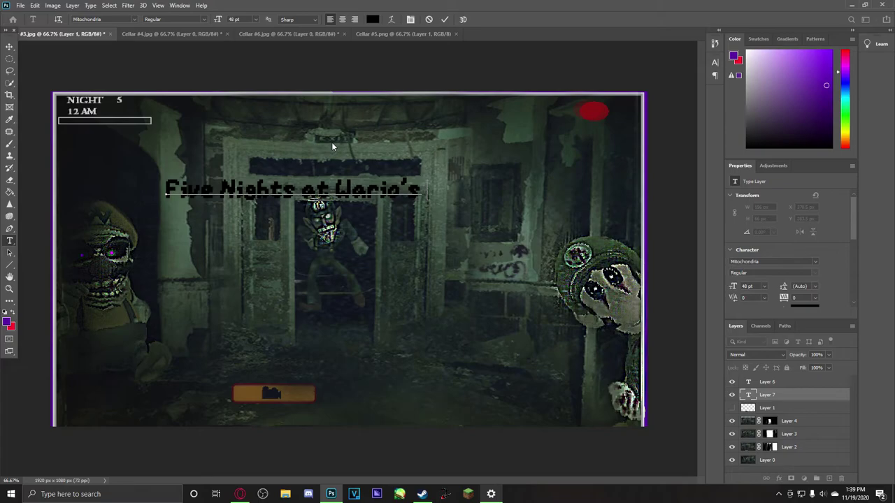
type("3")
key("Return")
type("Thu")
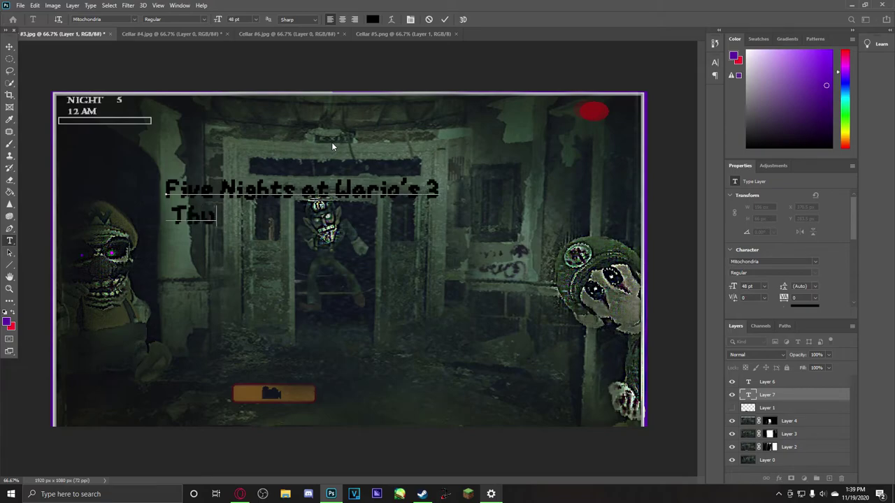
type("mbnail3")
key("BackSpace")
key("BackSpace")
type("Test")
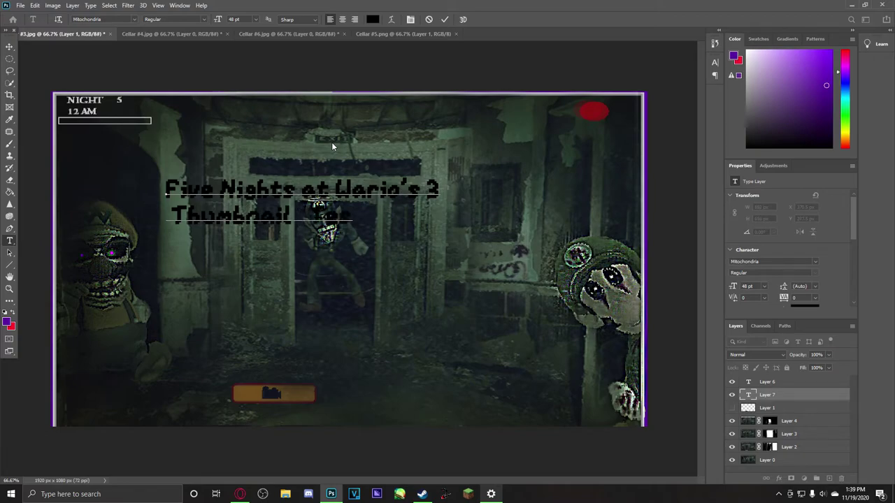
left_click(176, 214)
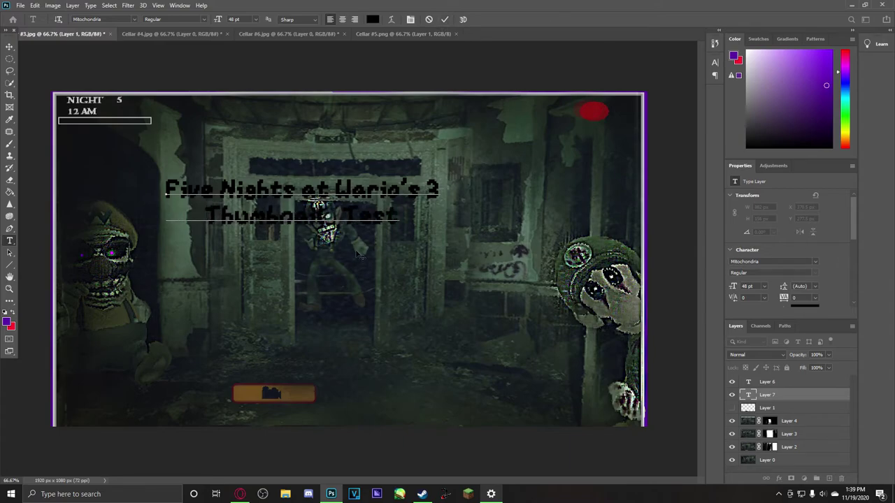
left_click(444, 20)
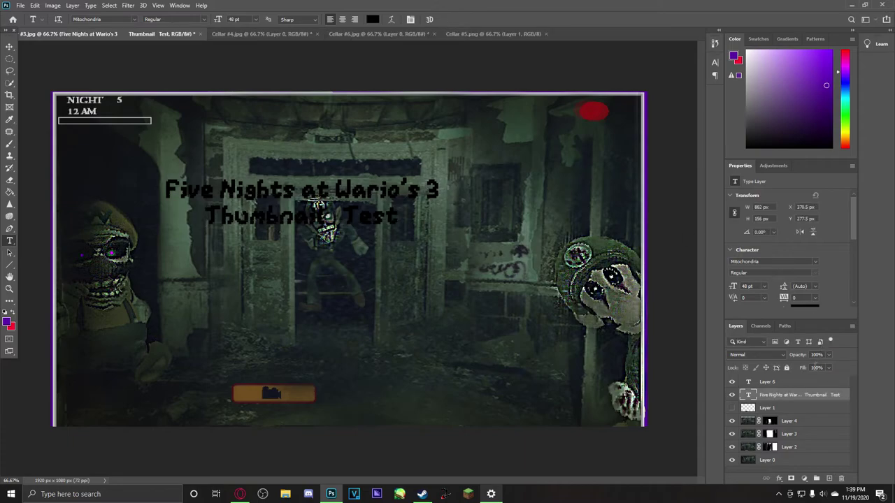
left_click(10, 46)
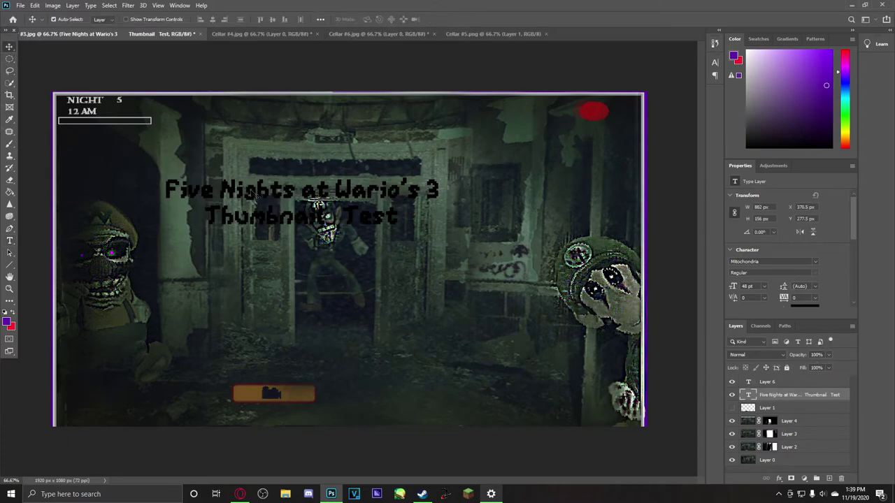
Move the title higher above the doorway and open its layer style settings.
left_click_drag(257, 196, 287, 121)
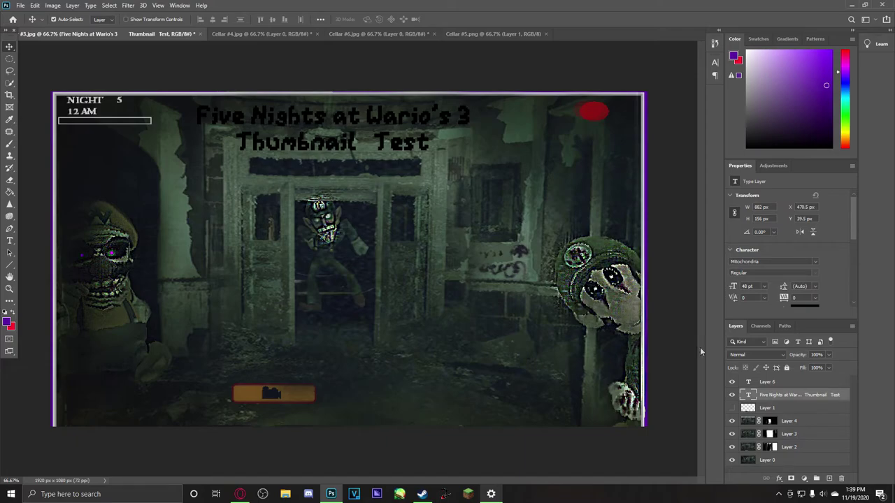
right_click(775, 399)
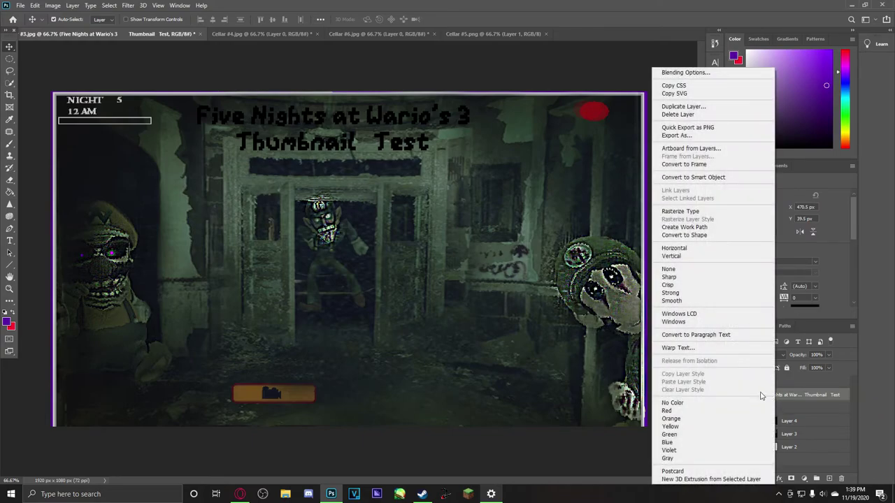
left_click(680, 72)
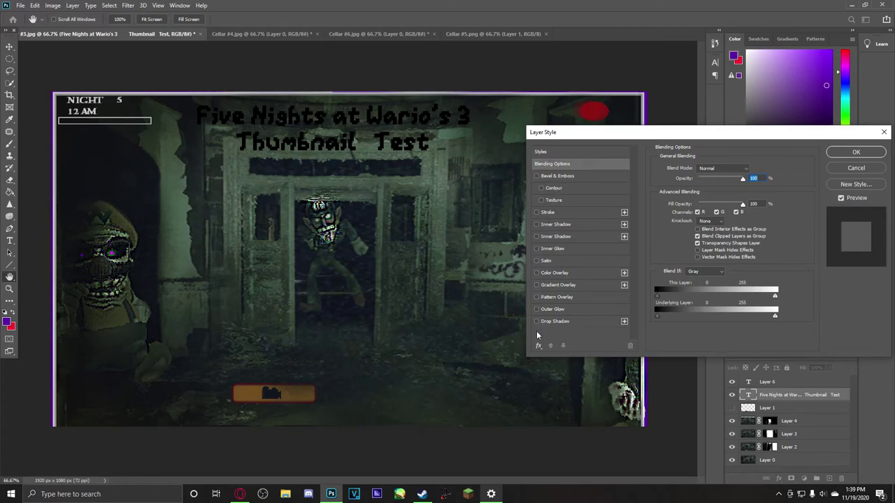
Add Bevel & Emboss to the title with depth 63%, size 5 px and soften 4.
left_click(537, 176)
left_click(557, 177)
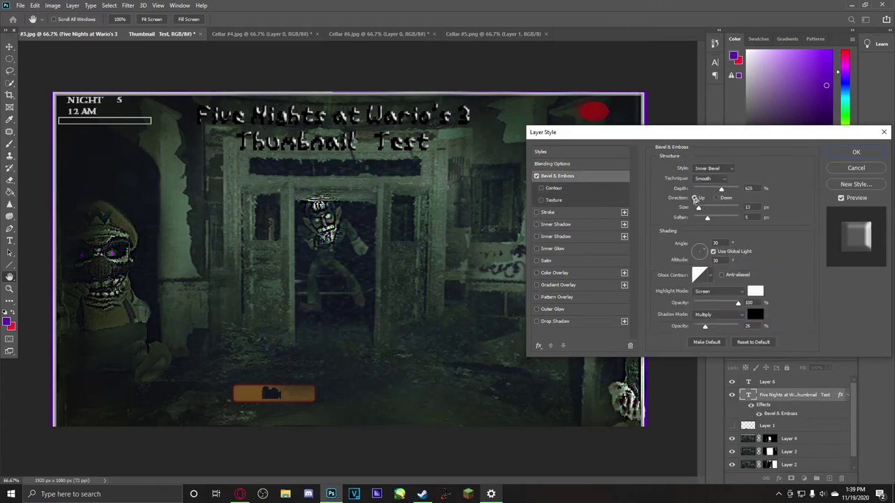
left_click_drag(722, 190, 696, 188)
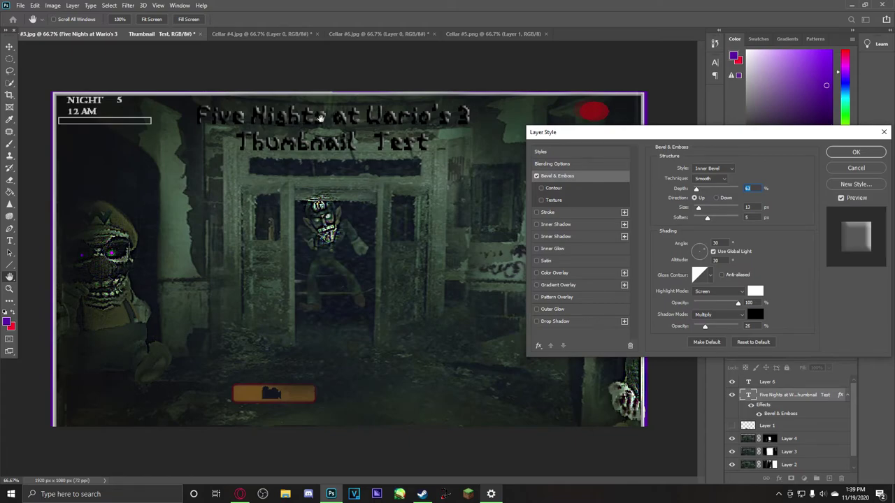
left_click_drag(698, 208, 694, 212)
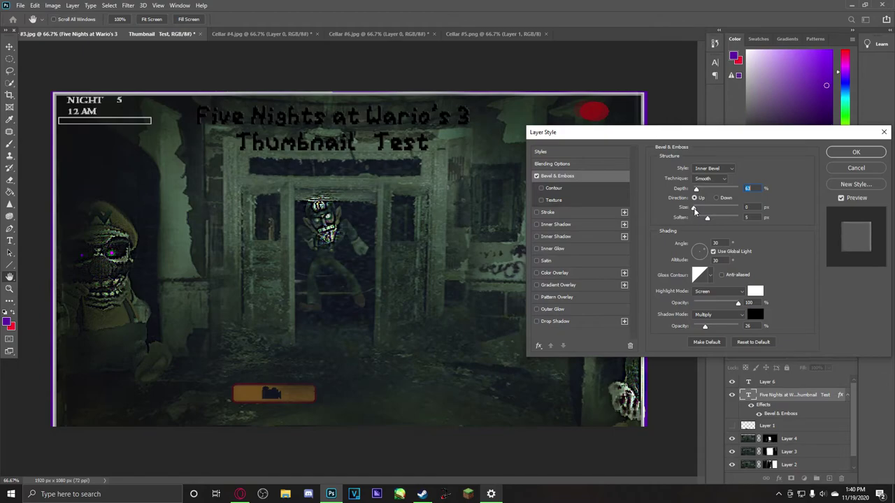
left_click_drag(695, 210, 697, 211)
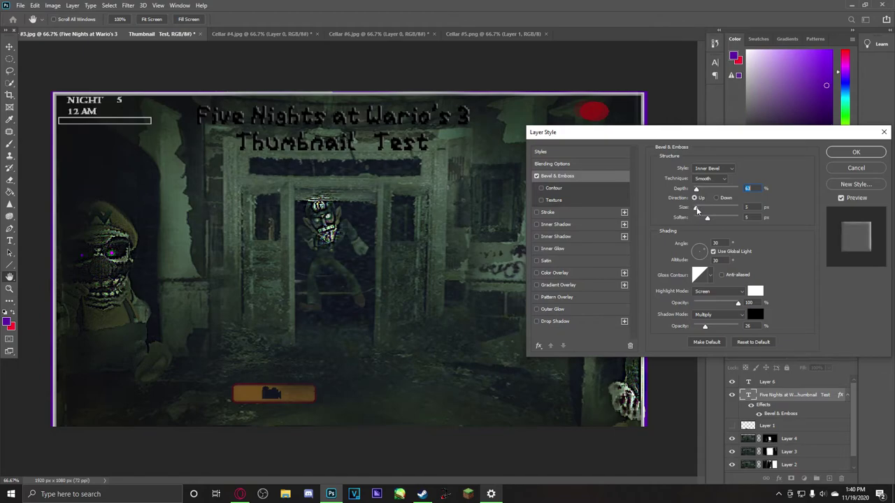
mouse_move(697, 211)
left_mouse_down()
mouse_move(736, 207)
mouse_move(698, 208)
left_mouse_up()
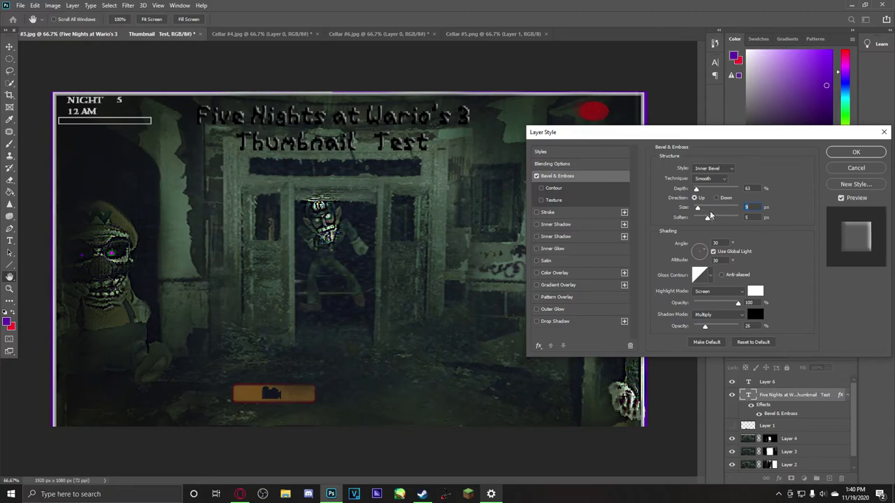
mouse_move(706, 220)
left_mouse_down()
mouse_move(692, 221)
mouse_move(725, 221)
mouse_move(706, 219)
left_mouse_up()
Enable the bevel's Texture and enlarge its pattern scale.
left_click(542, 189)
left_click(541, 200)
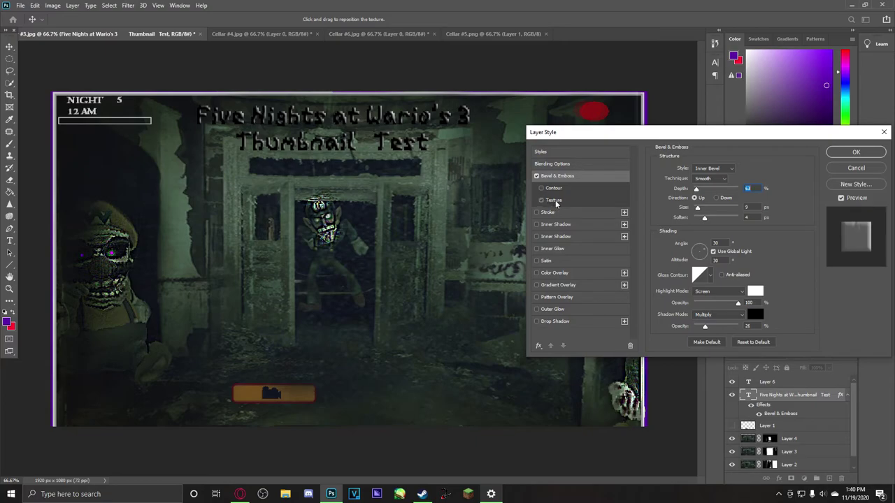
left_click(553, 200)
mouse_move(702, 202)
left_mouse_down()
mouse_move(711, 198)
mouse_move(700, 200)
left_mouse_up()
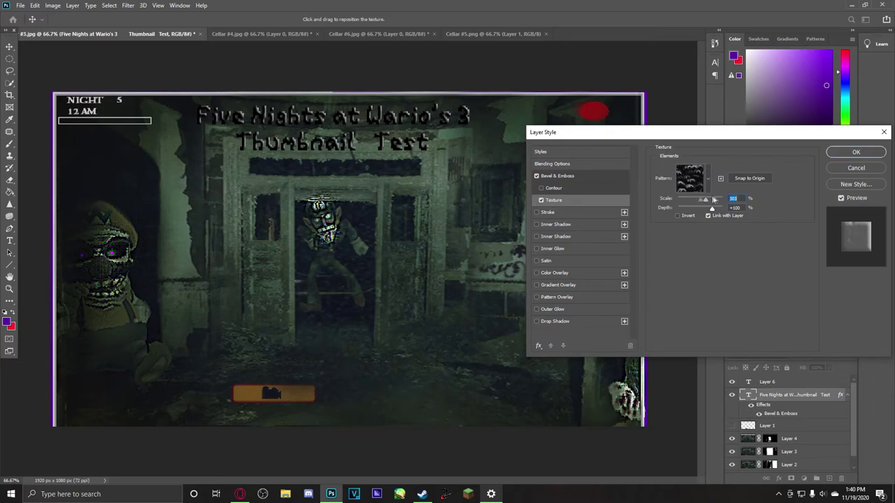
Turn off the texture and add a Stroke, first trying white at 3 px.
left_click(541, 207)
left_click(541, 200)
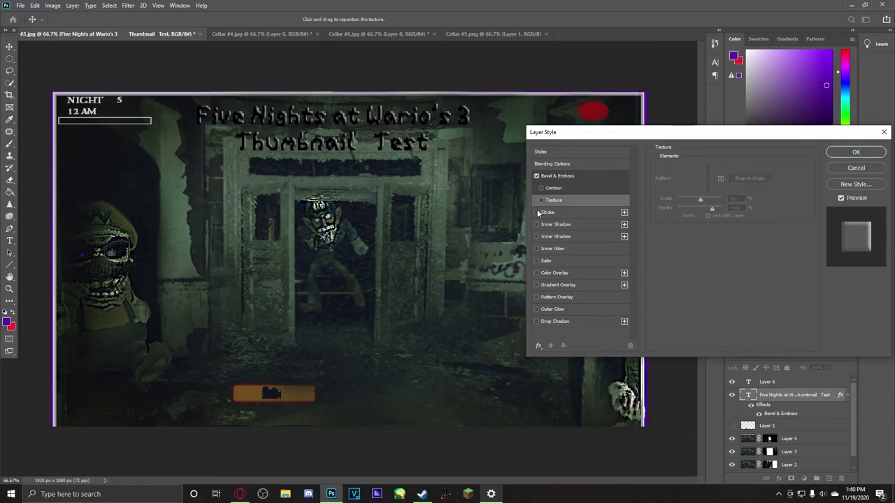
left_click(537, 213)
left_click(556, 211)
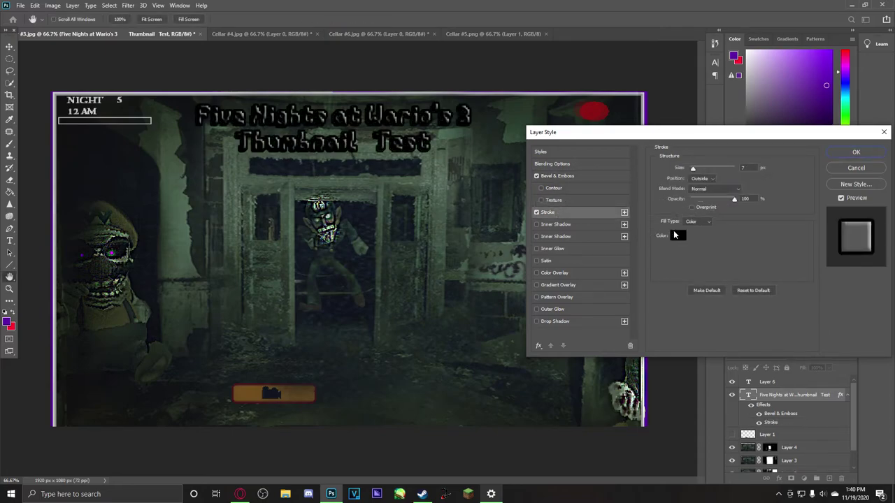
left_click(676, 235)
left_click_drag(580, 288, 529, 271)
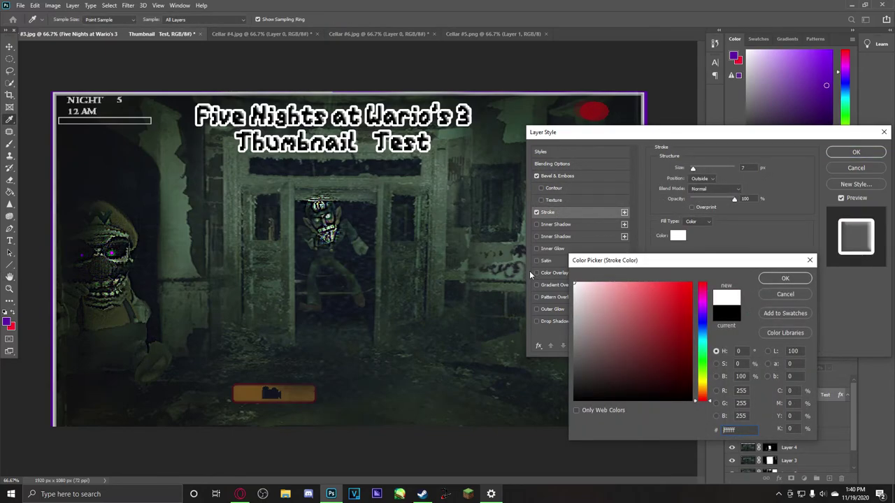
left_click(785, 279)
left_click_drag(694, 168, 690, 169)
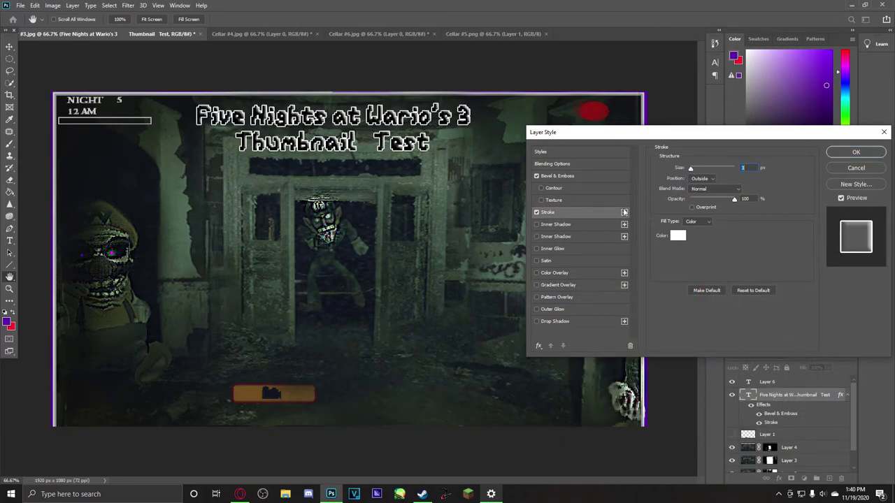
Change the stroke to dark grey #504e4e at 5 px and apply the layer styles.
left_click(677, 235)
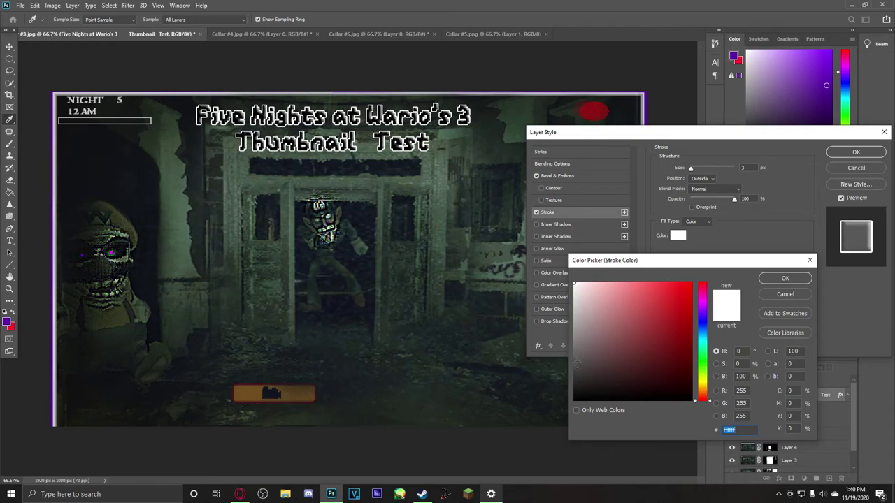
left_click(785, 278)
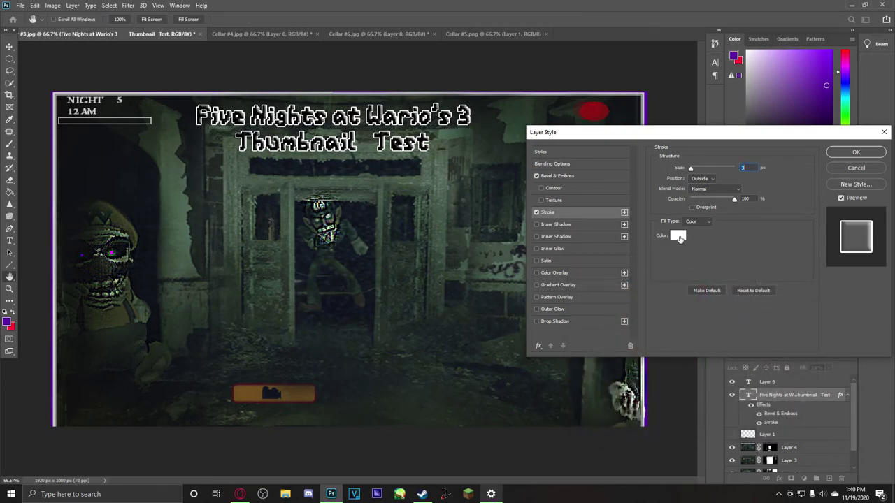
left_click(678, 236)
left_click(575, 363)
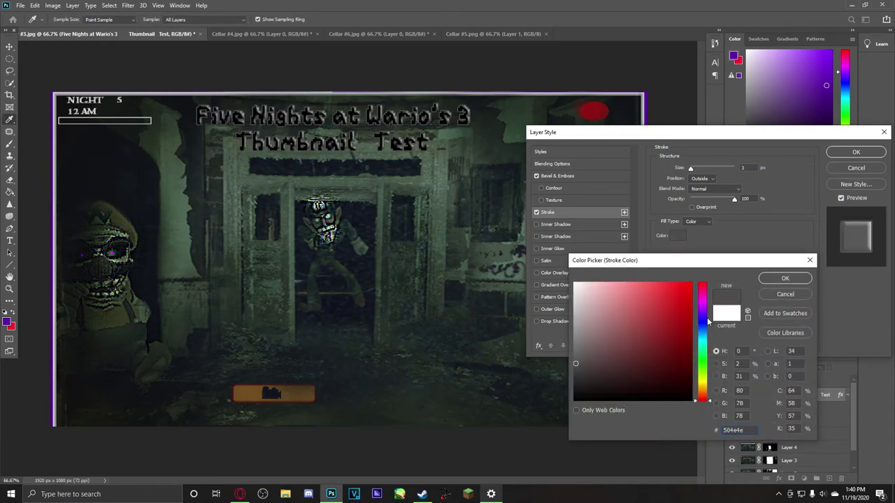
left_click(783, 279)
left_click_drag(690, 170, 692, 170)
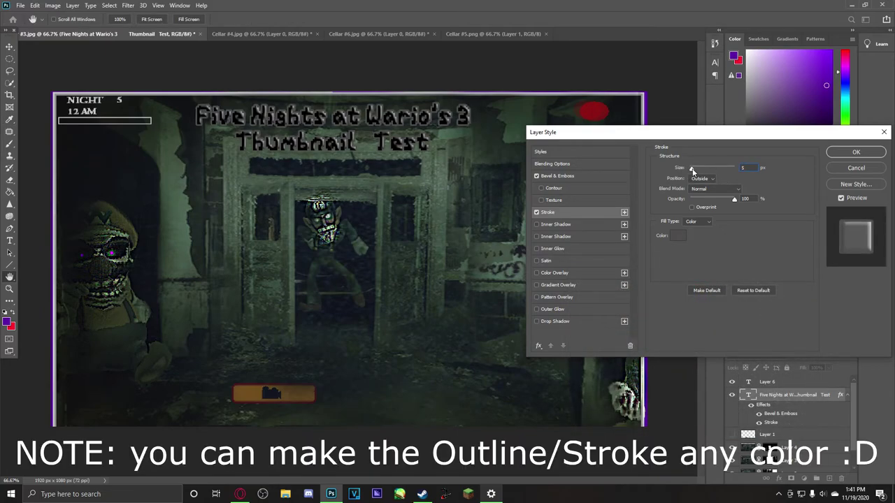
left_click(846, 154)
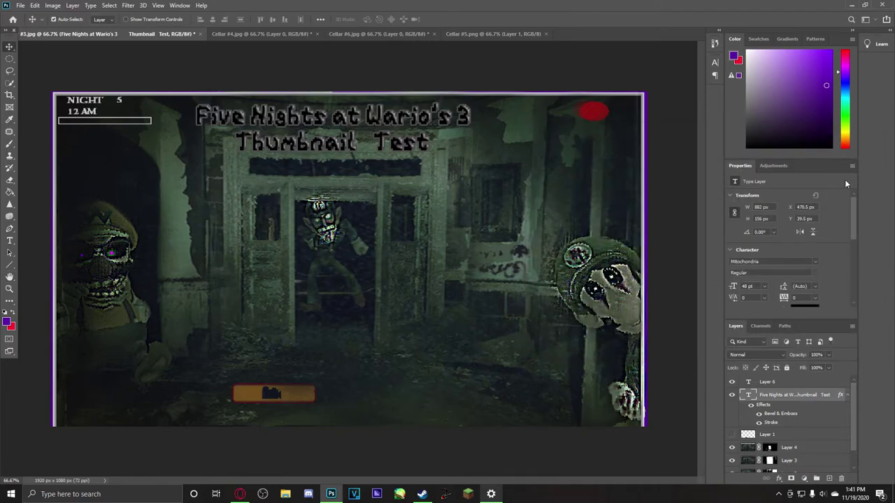
Duplicate the title text layer and give the copy a white 5 px stroke.
key("ctrl+j")
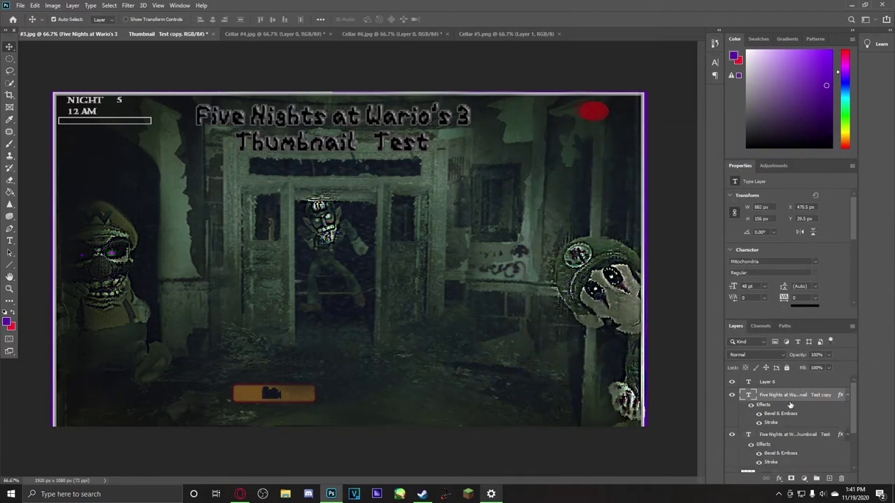
mouse_move(853, 404)
left_mouse_down()
mouse_move(854, 415)
mouse_move(852, 407)
left_mouse_up()
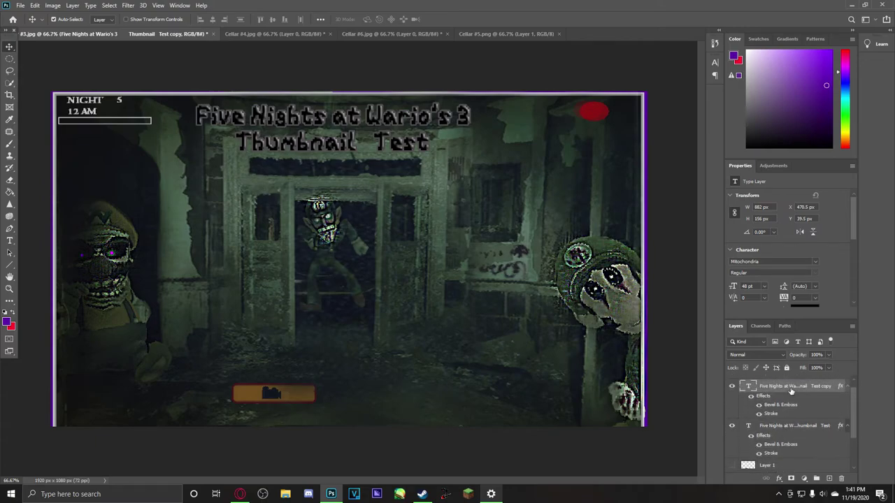
right_click(788, 389)
left_click(688, 75)
left_click(568, 211)
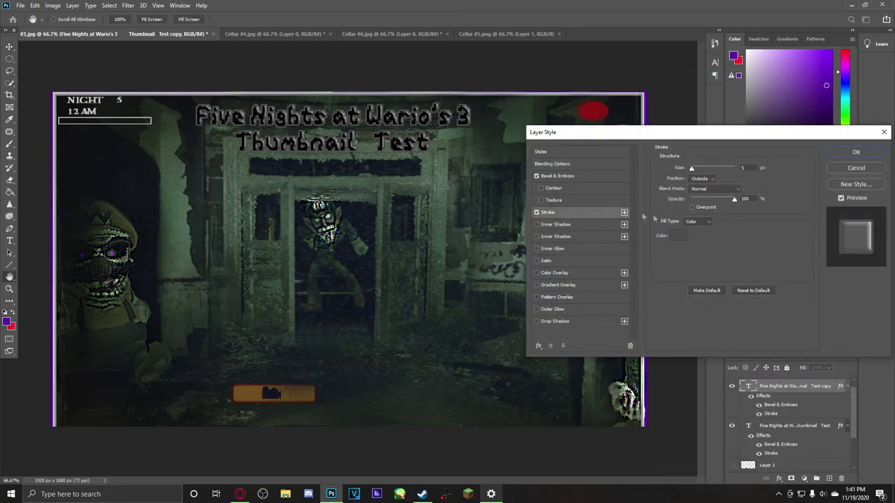
left_click(678, 236)
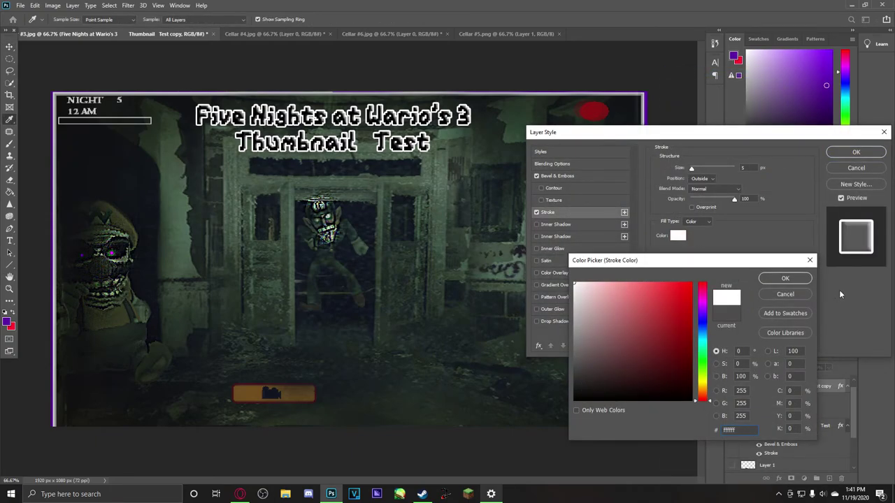
left_click(785, 278)
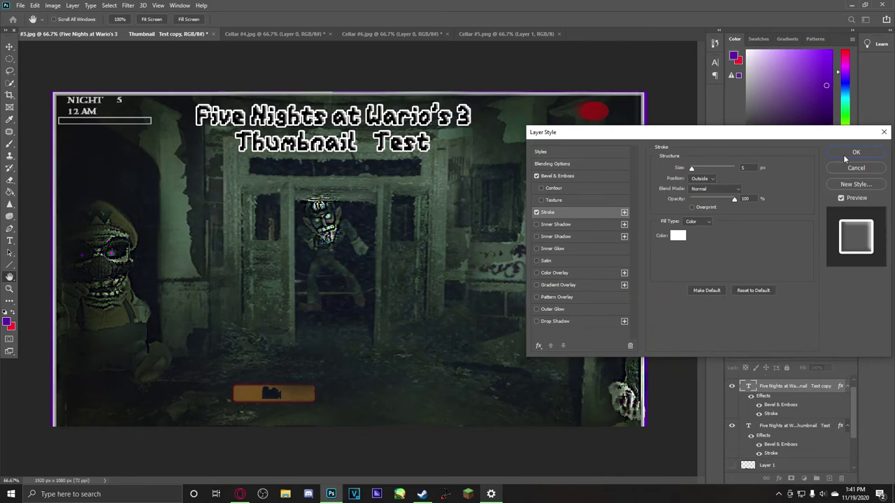
left_click(856, 151)
Zoom in on the title and nudge the white-outlined copy up and slightly left.
key("z")
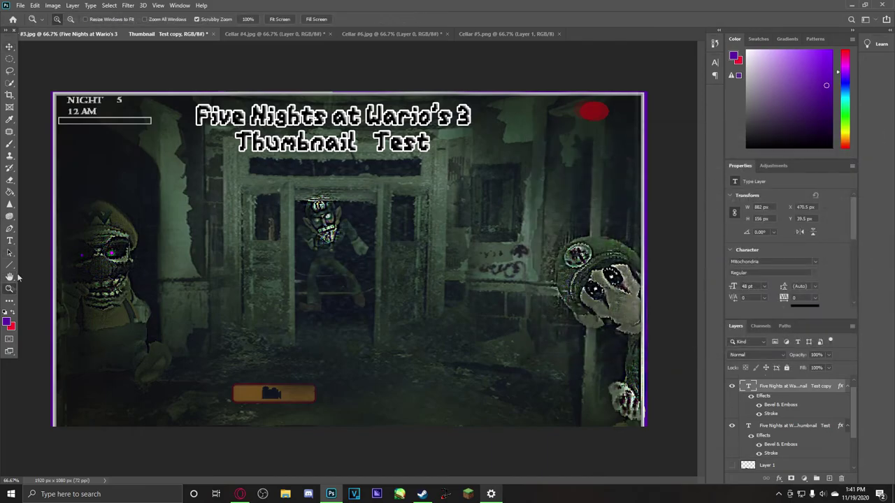
left_click(252, 134)
left_click(262, 68)
left_click(260, 172)
key("v")
key("Up")
key("Up")
key("Up")
key("Up")
key("Up")
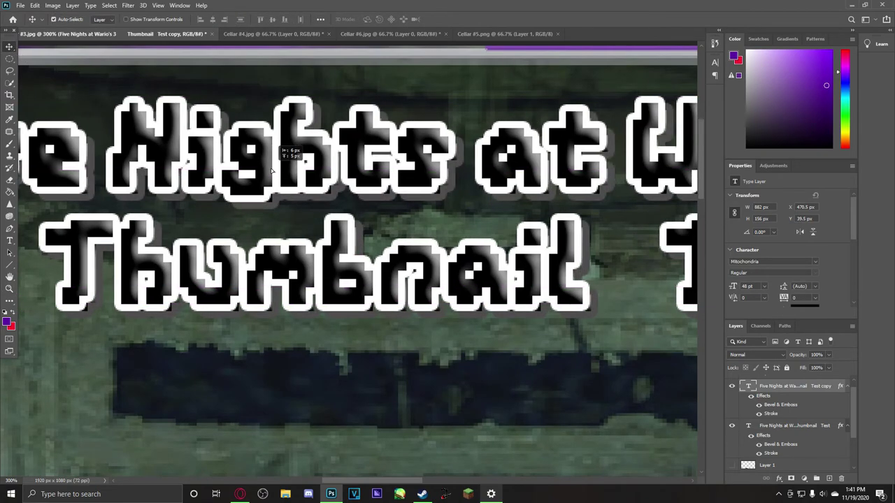
key("Left")
key("Left")
key("Left")
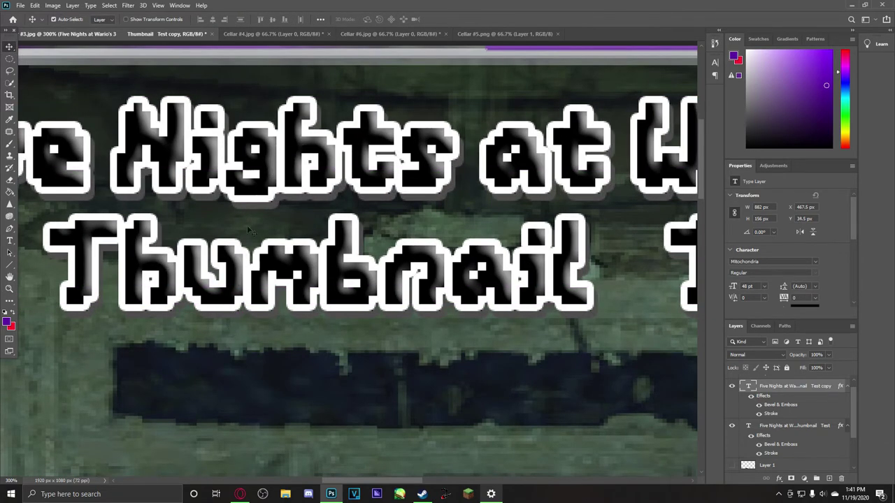
Give the original title layer a mid-grey stroke outline.
right_click(782, 426)
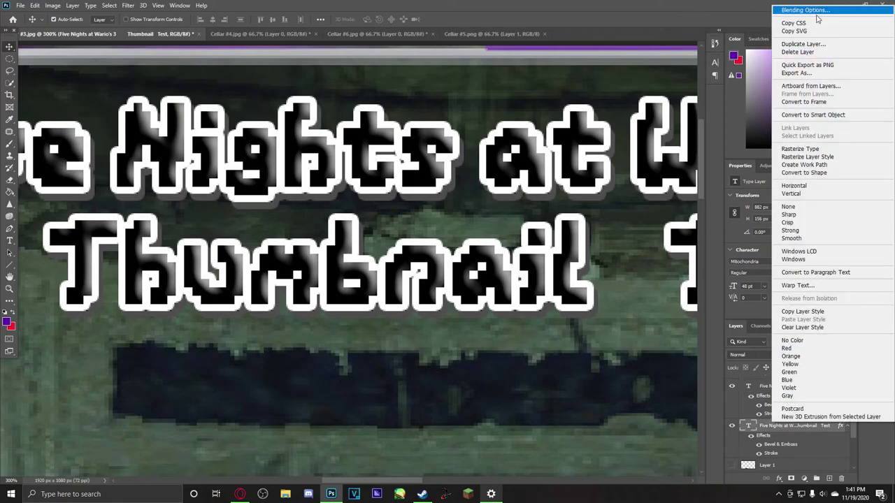
left_click(805, 10)
left_click(570, 214)
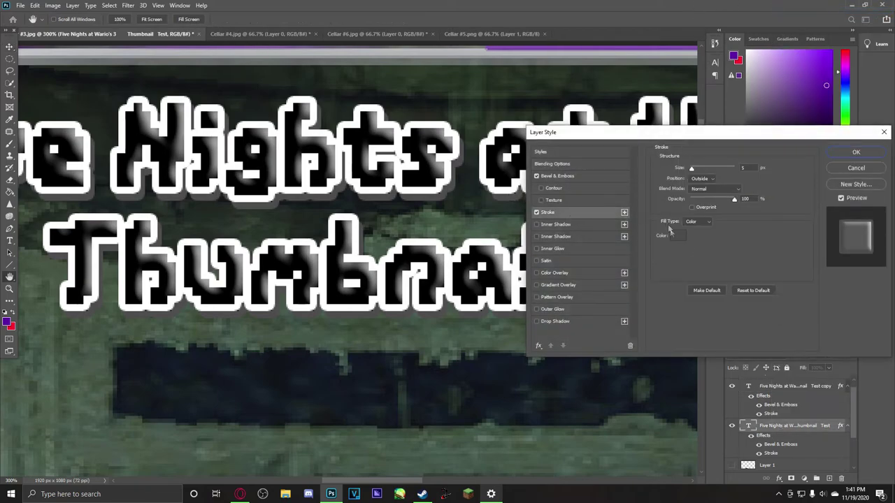
left_click(669, 236)
left_click(402, 159)
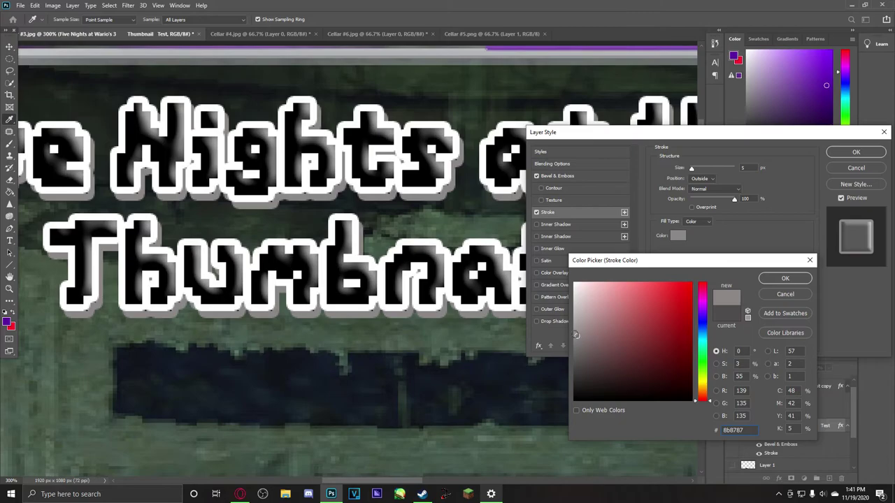
left_click(785, 278)
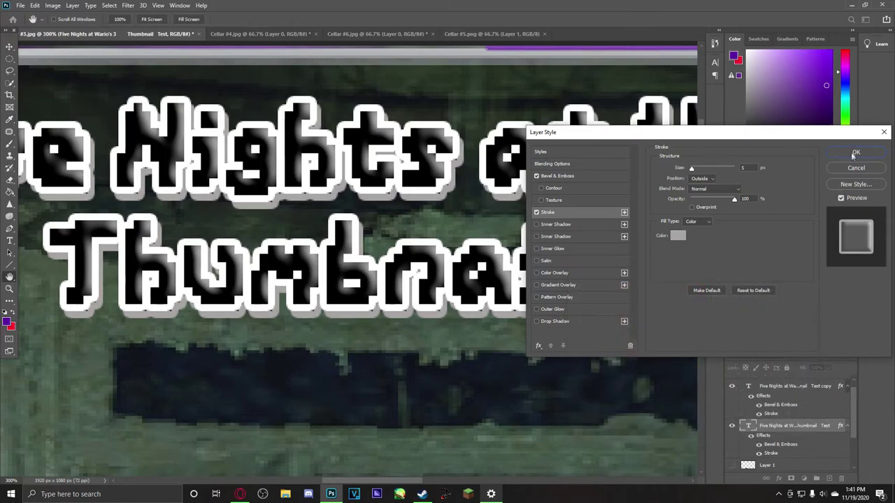
left_click(854, 153)
Scale the original title down very slightly and zoom out to 66.7%.
key("z")
left_click(281, 187, "alt")
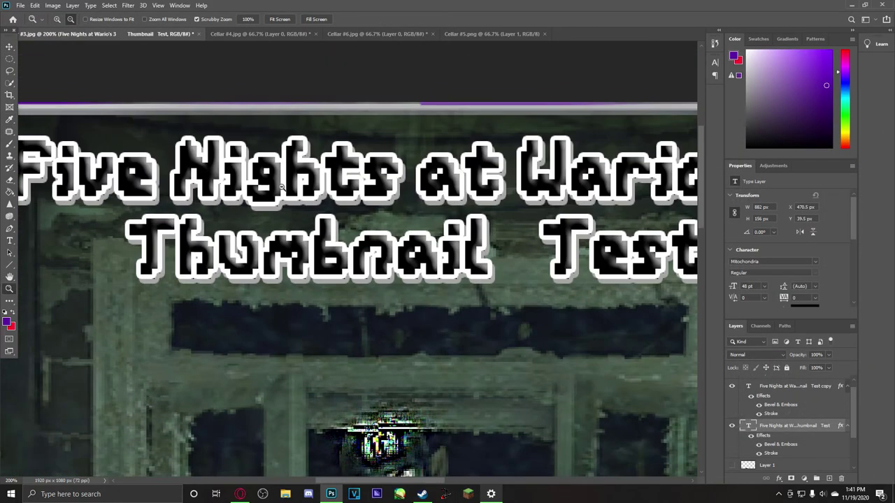
left_click(300, 178, "alt")
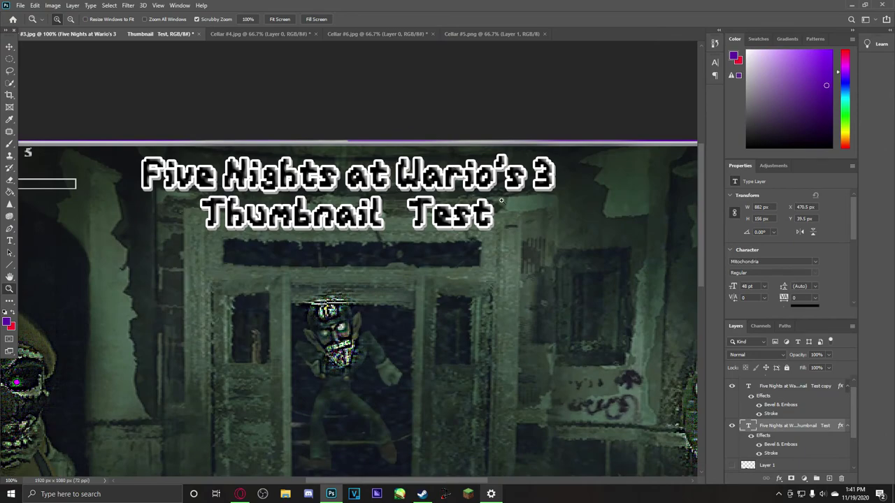
left_click(396, 174)
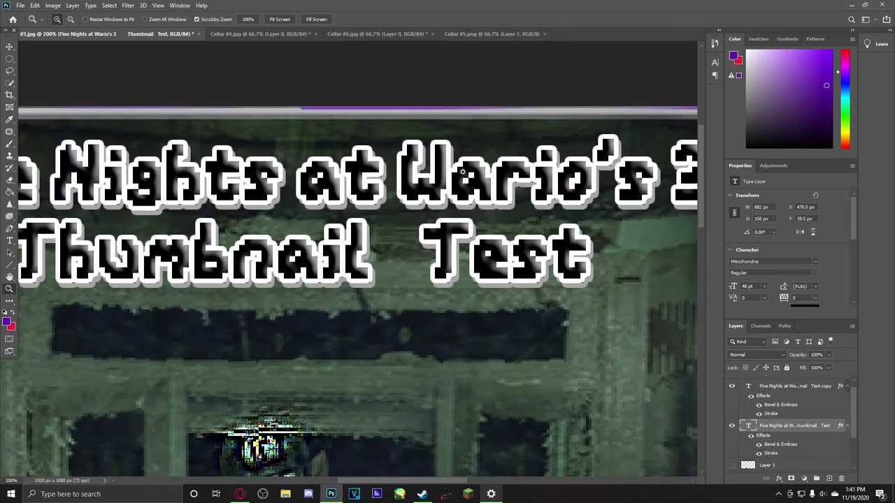
left_click(9, 46)
key("ctrl+t")
left_click_drag(377, 479, 425, 476)
left_click_drag(465, 288, 463, 286)
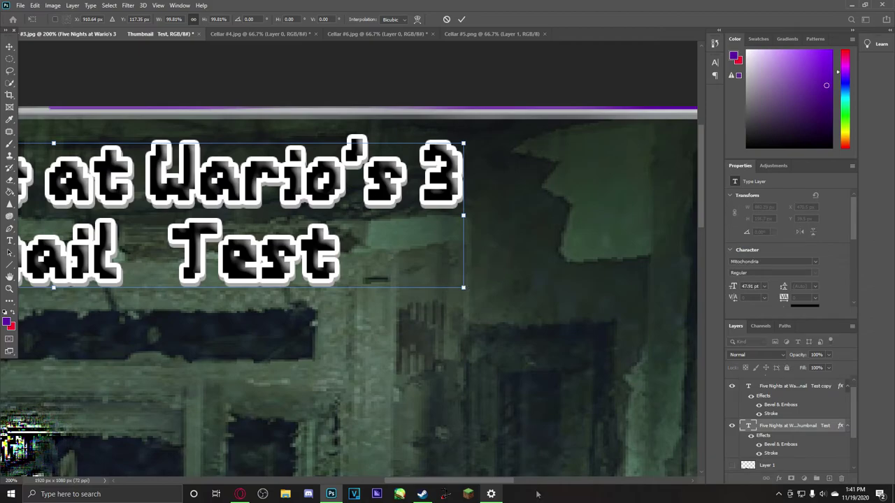
left_click_drag(519, 482, 454, 476)
left_click(9, 288)
left_click(310, 227, "alt")
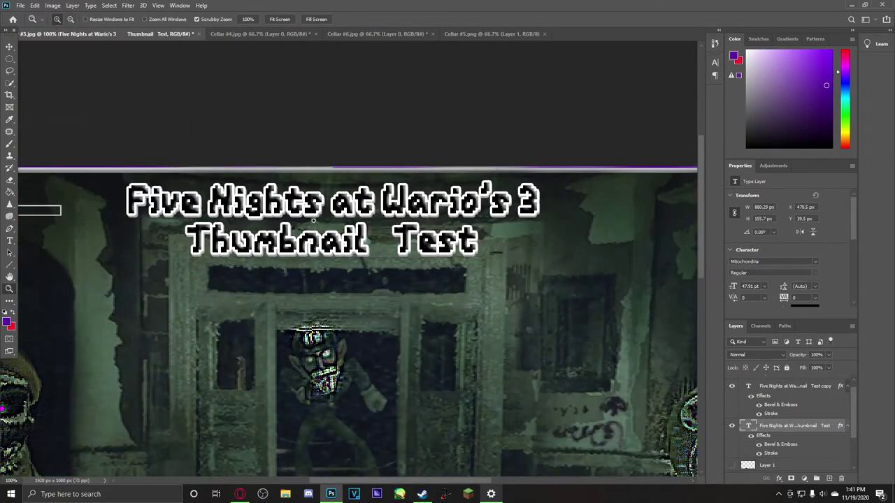
left_click(330, 262, "alt")
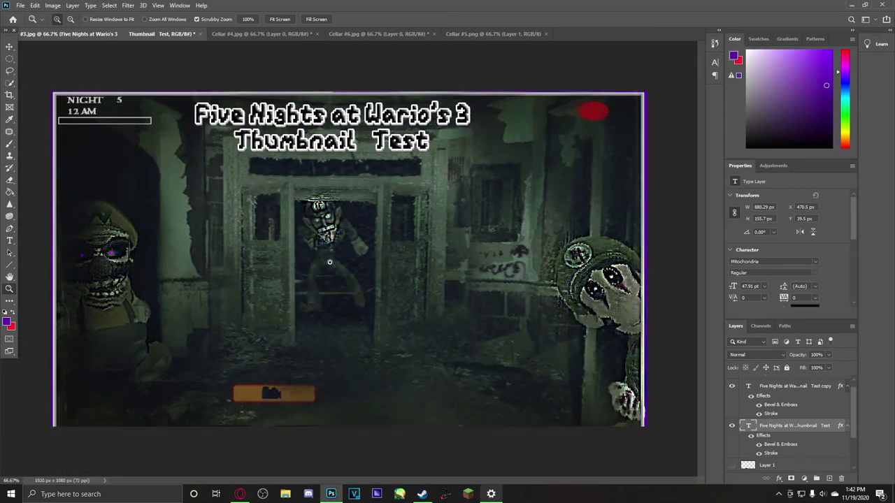
Stretch the title copy to about 130% width, aligned over the original title.
key("ctrl+t")
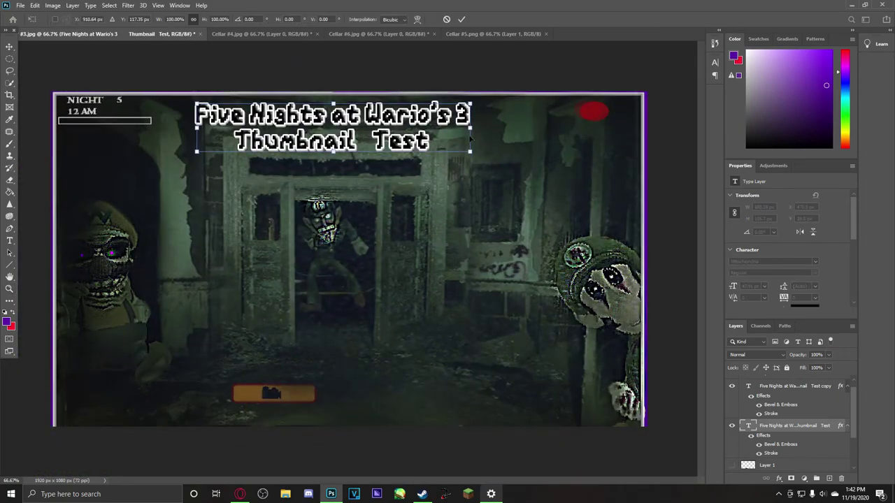
left_click_drag(470, 127, 502, 137)
left_click(774, 390)
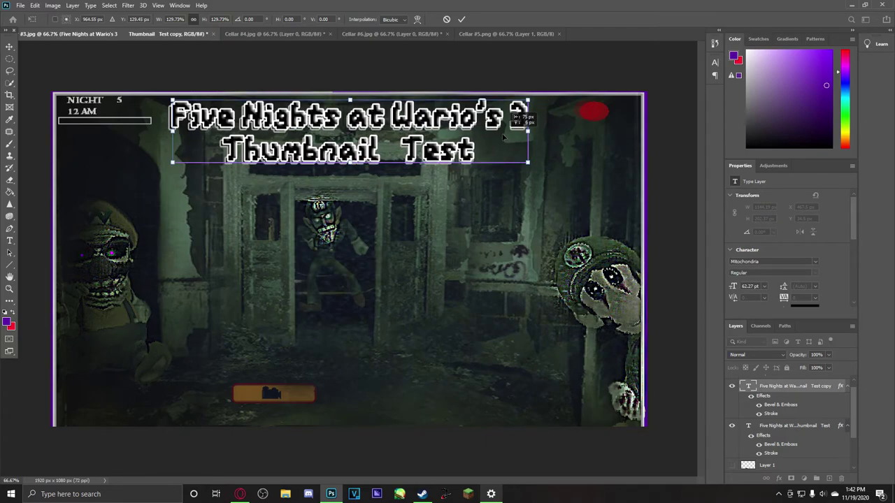
left_click(462, 18)
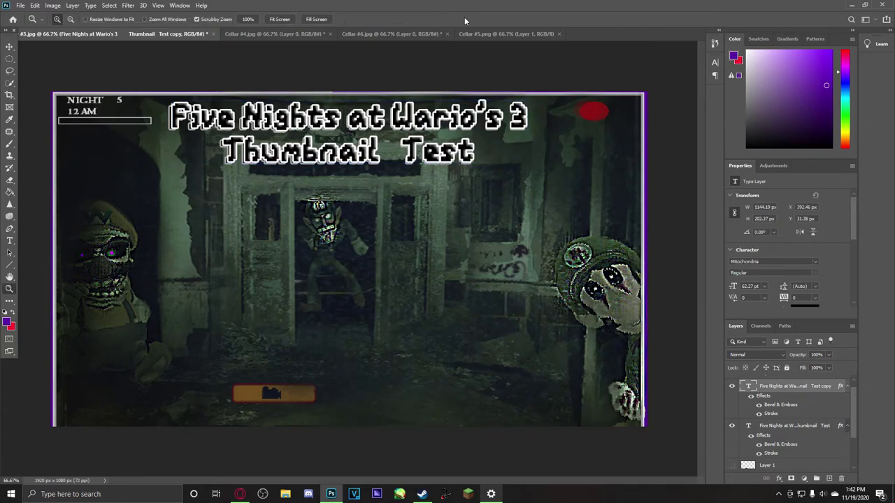
key("ctrl+t")
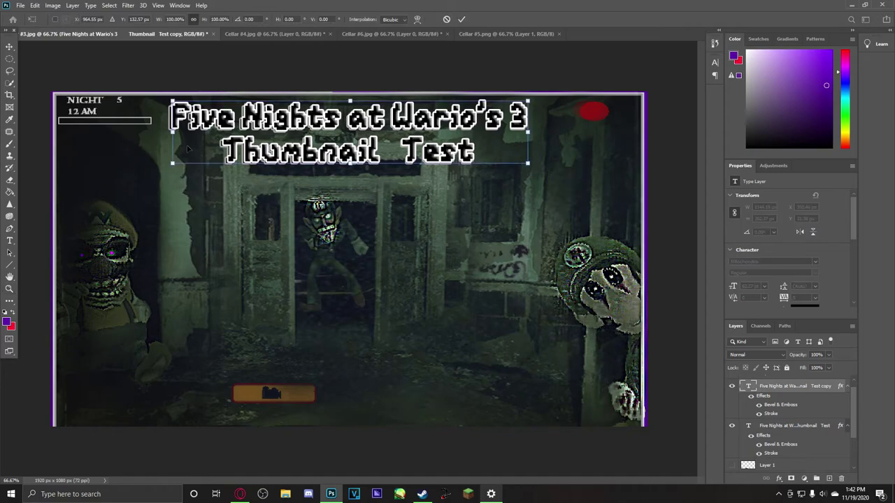
left_click_drag(172, 132, 170, 132)
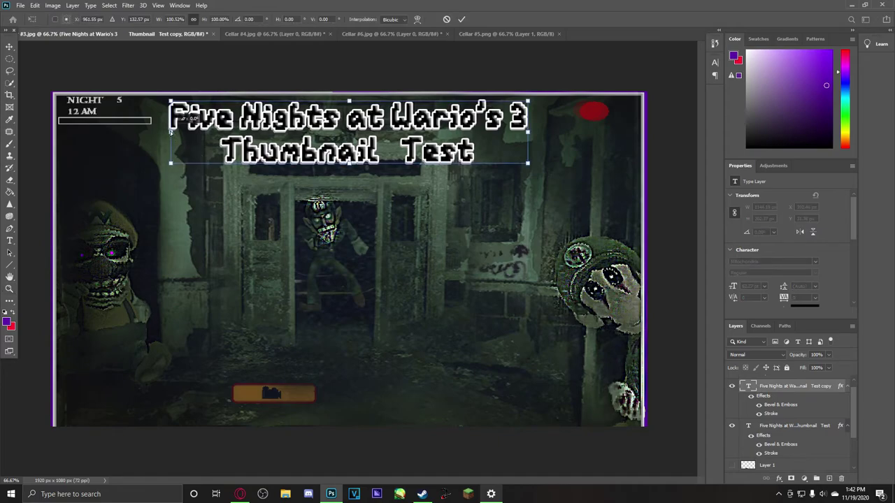
left_click(462, 20)
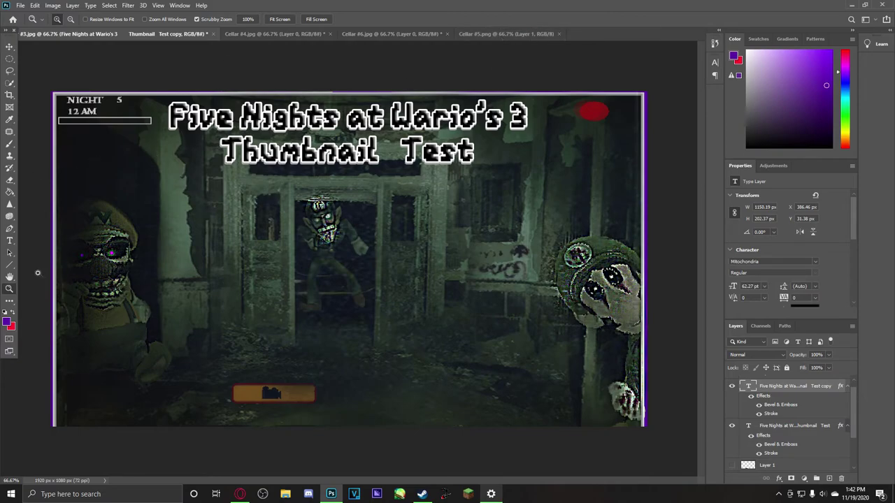
Select the cellar background Layer 0 and bring up the new adjustment layer list.
scroll(758, 404, "down", 2)
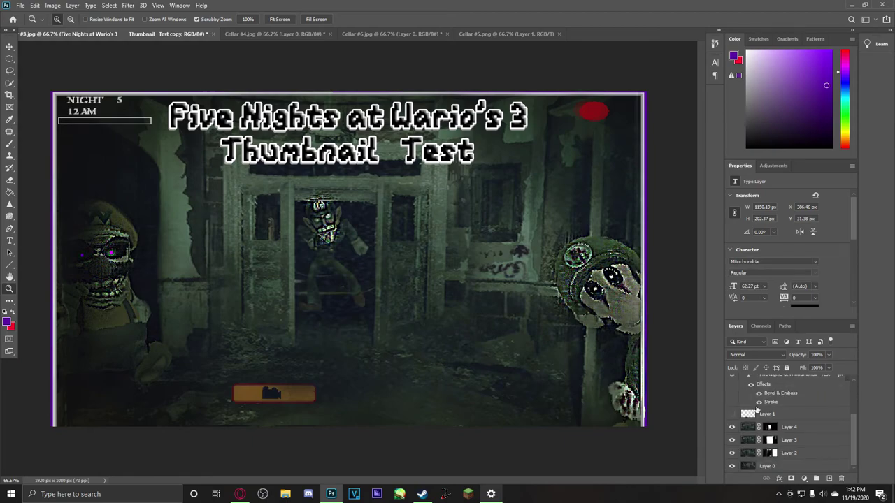
scroll(758, 409, "up", 1)
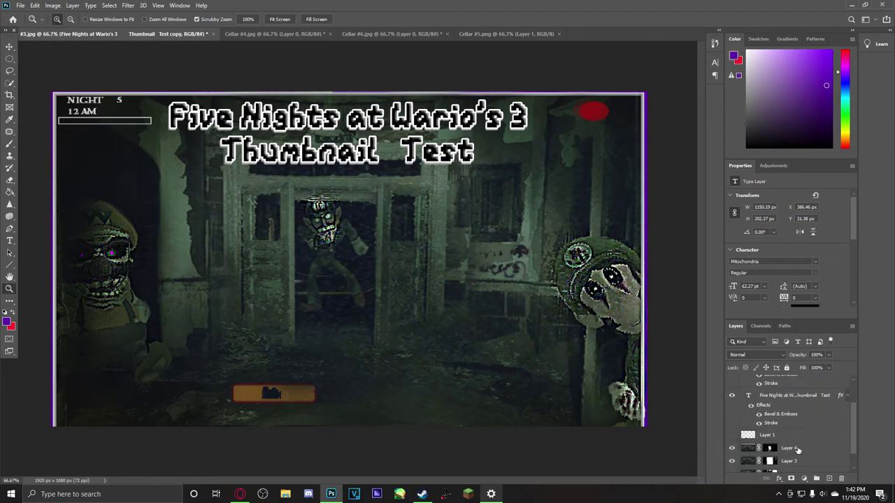
scroll(797, 462, "down", 1)
left_click(790, 470)
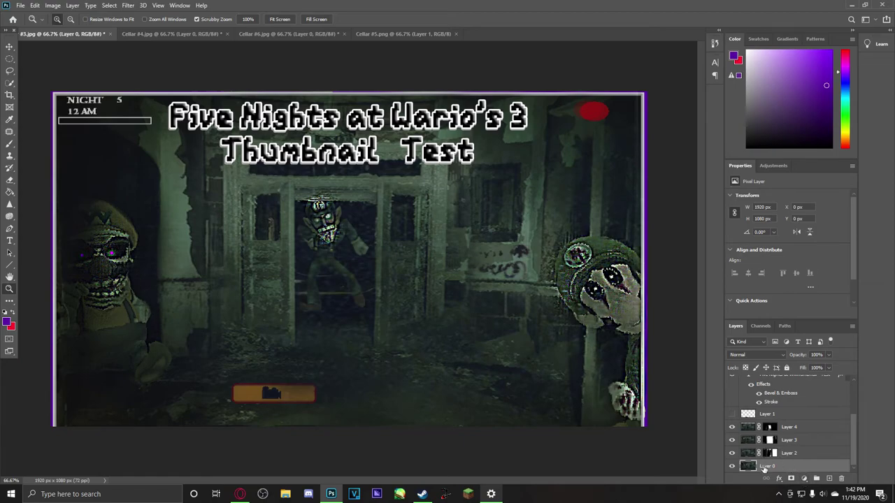
left_click(803, 480)
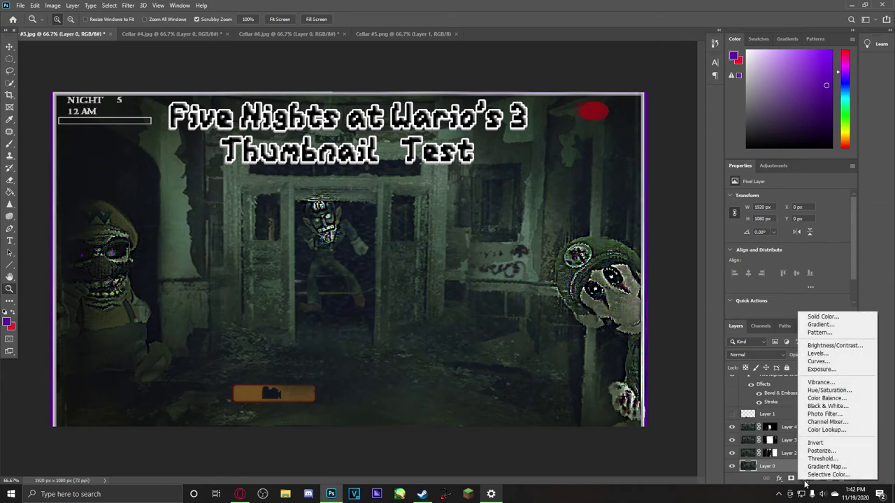
left_click(822, 385)
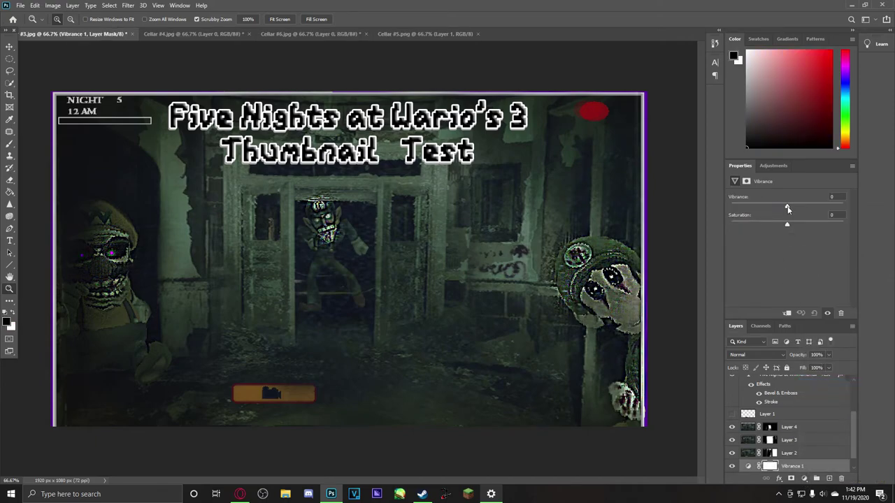
mouse_move(787, 208)
left_mouse_down()
mouse_move(731, 208)
mouse_move(822, 208)
mouse_move(712, 215)
mouse_move(819, 212)
mouse_move(787, 215)
left_mouse_up()
left_click_drag(790, 456, 790, 383)
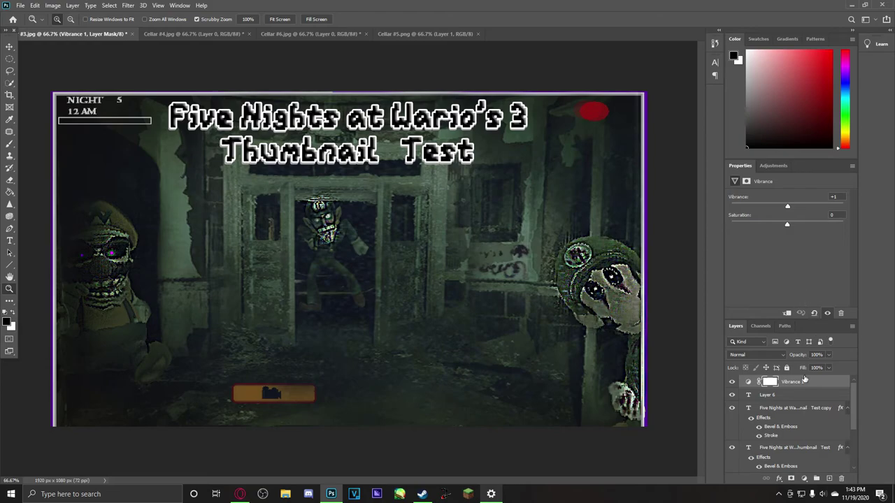
right_click(801, 381)
left_click(705, 104)
left_click(848, 166)
left_click_drag(788, 205, 706, 214)
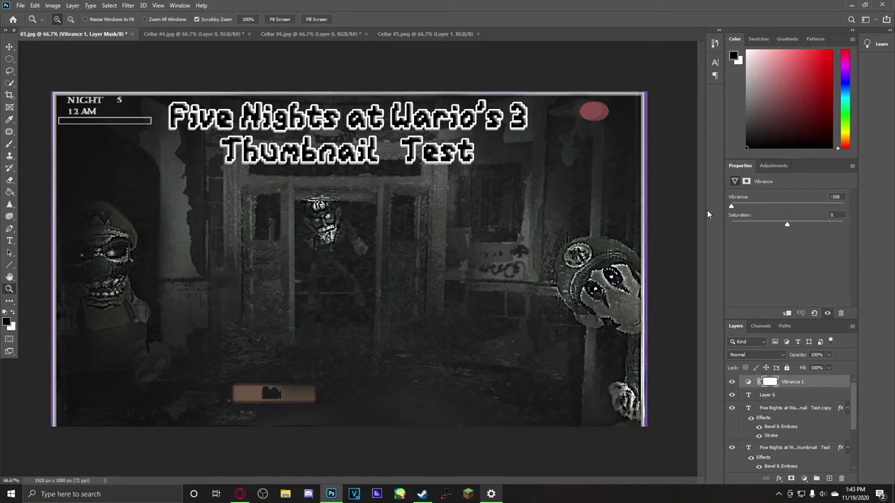
left_click_drag(706, 214, 870, 216)
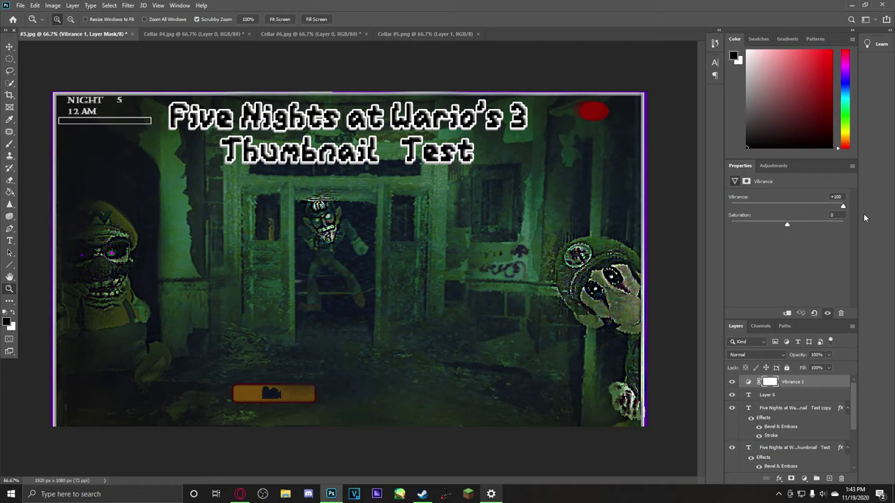
left_click_drag(786, 223, 839, 224)
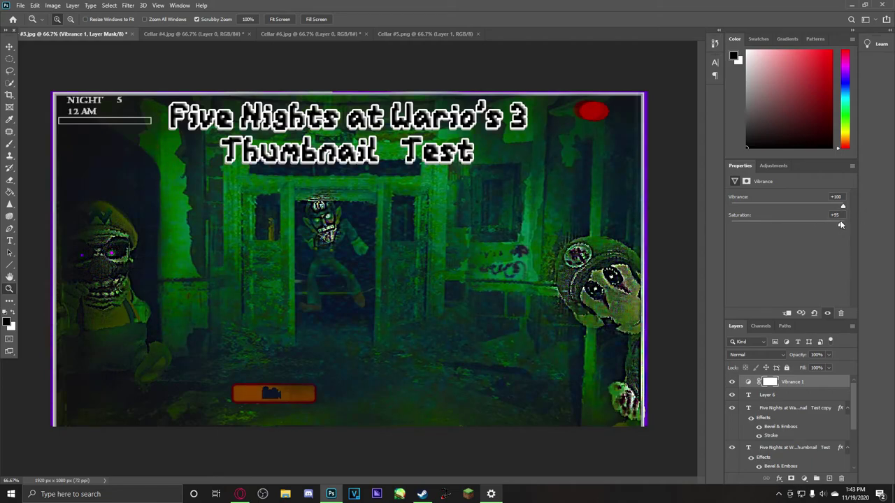
mouse_move(799, 238)
left_mouse_down()
mouse_move(725, 253)
mouse_move(788, 244)
left_mouse_up()
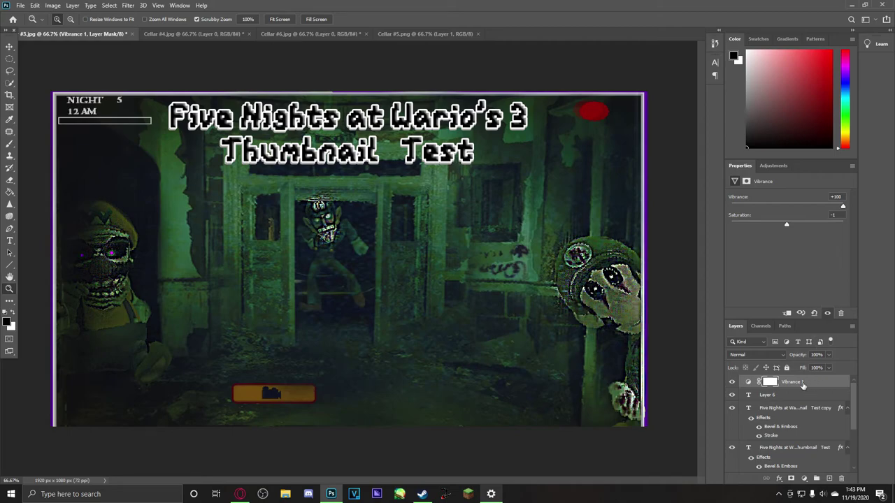
scroll(799, 391, "down", 2)
scroll(796, 397, "down", 3)
left_click(806, 479)
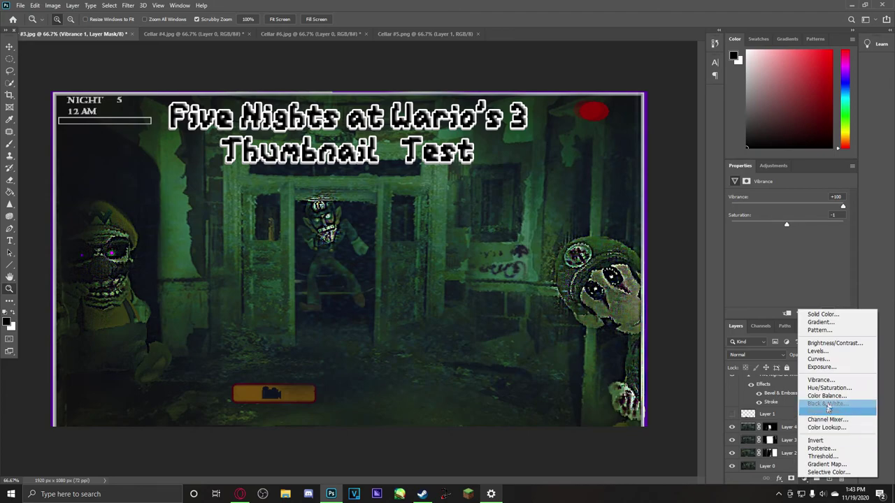
left_click(789, 482)
scroll(782, 419, "up", 5)
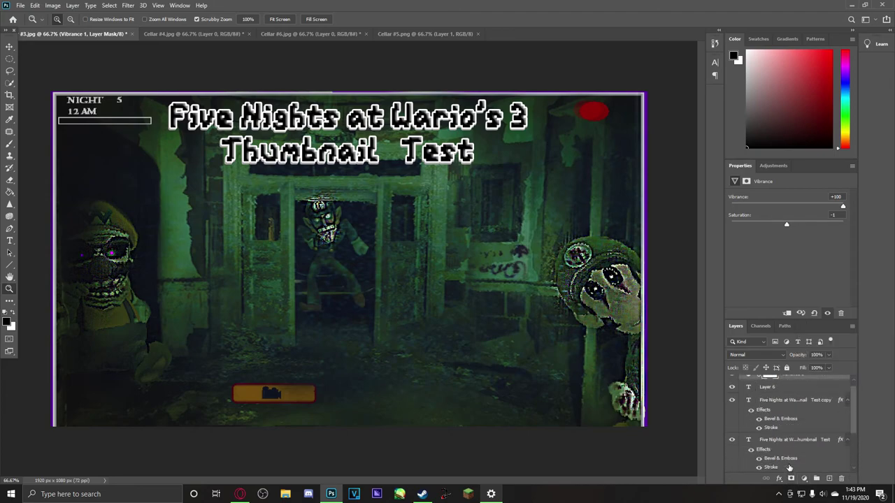
right_click(781, 384)
left_click(680, 148)
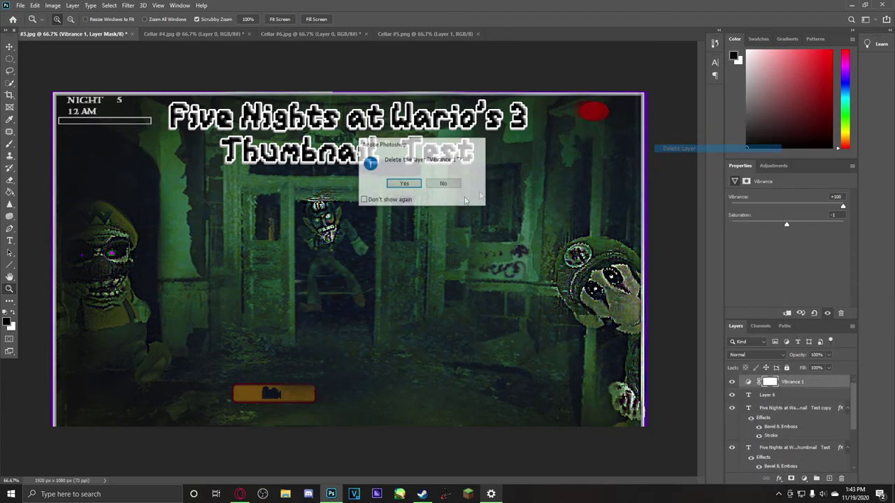
left_click(402, 183)
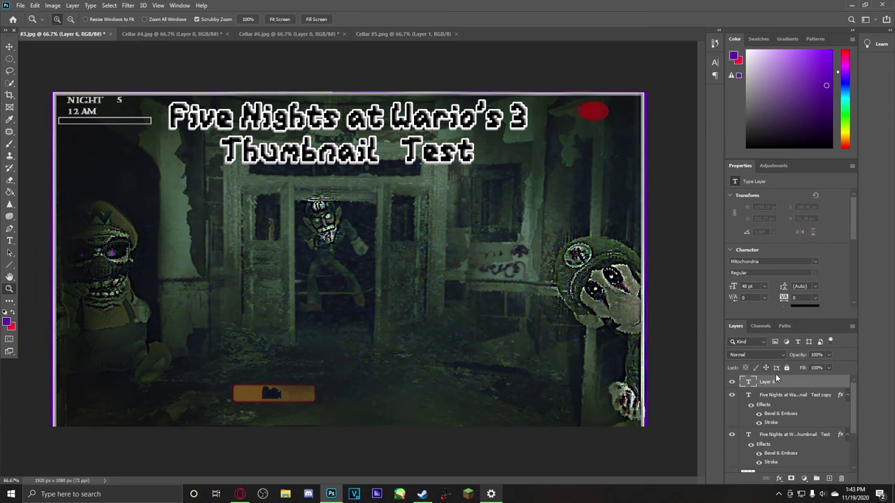
Add a trial Hue/Saturation adjustment, shifting the hue and boosting saturation toward green.
scroll(775, 374, "down", 3)
scroll(812, 454, "up", 3)
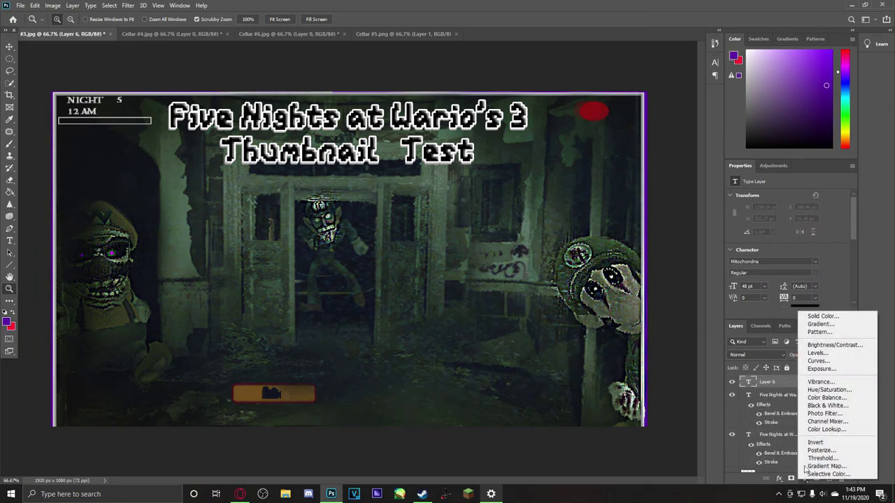
left_click(828, 390)
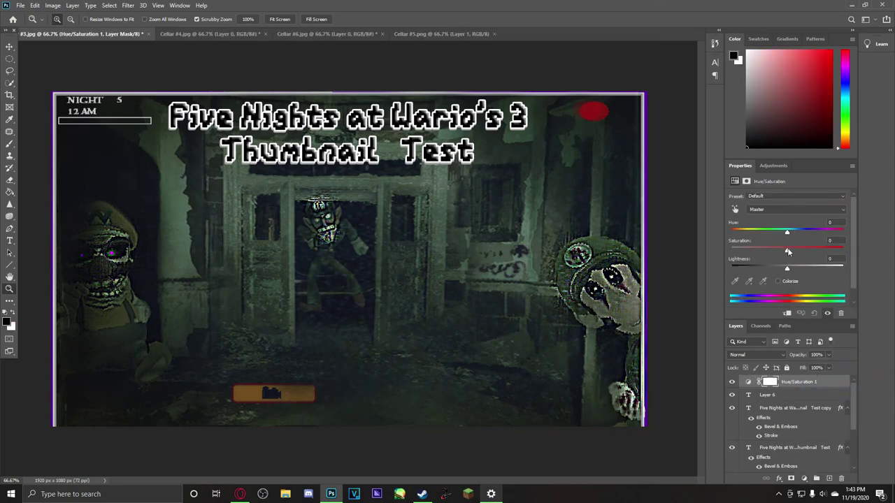
mouse_move(787, 232)
left_mouse_down()
mouse_move(847, 234)
mouse_move(722, 232)
mouse_move(787, 240)
left_mouse_up()
left_click_drag(788, 251, 845, 260)
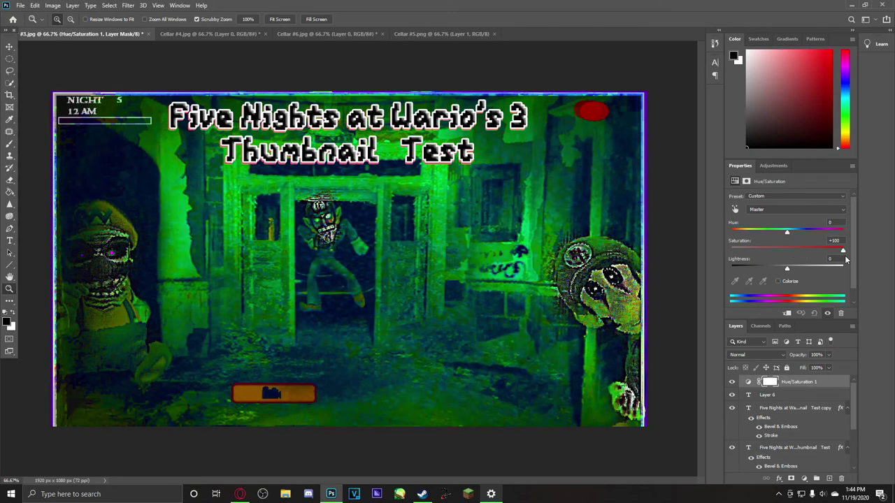
left_click_drag(845, 260, 789, 272)
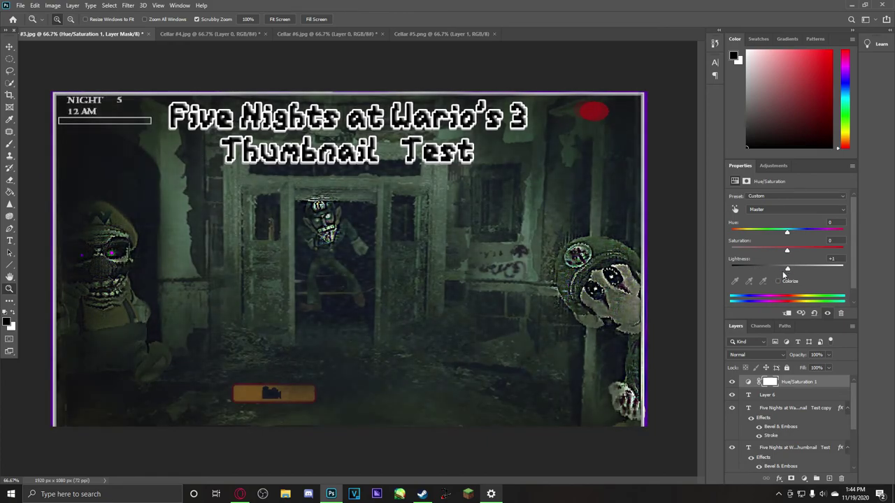
Delete the Hue/Saturation 1 layer, leaving Layer 6 at the top.
right_click(808, 381)
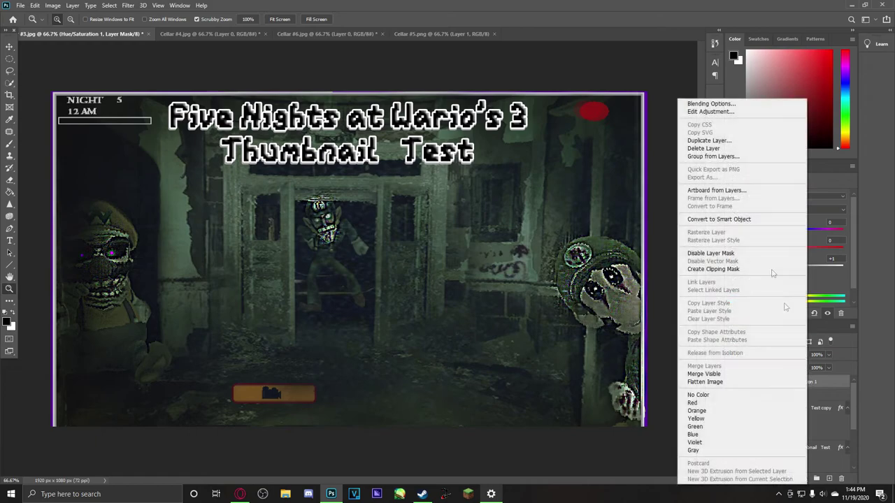
left_click(702, 149)
left_click(402, 183)
scroll(804, 441, "down", 3)
scroll(804, 445, "up", 3)
left_click(804, 478)
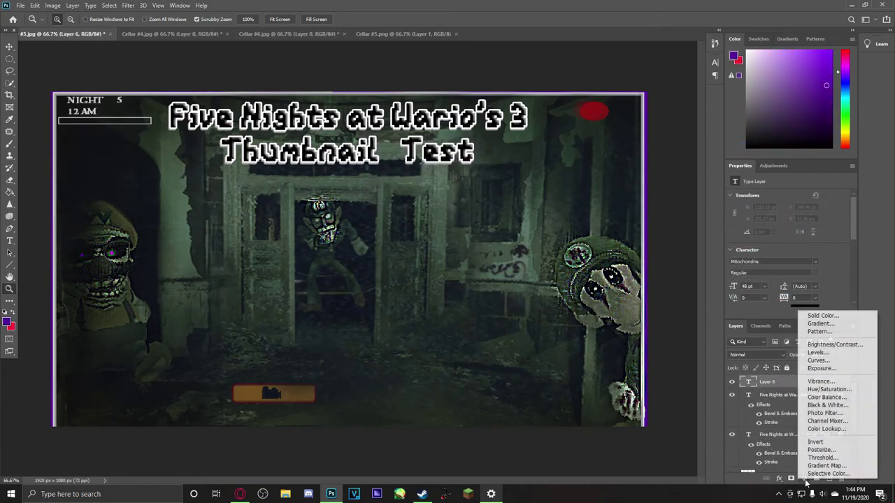
left_click(825, 397)
left_click_drag(777, 232, 712, 224)
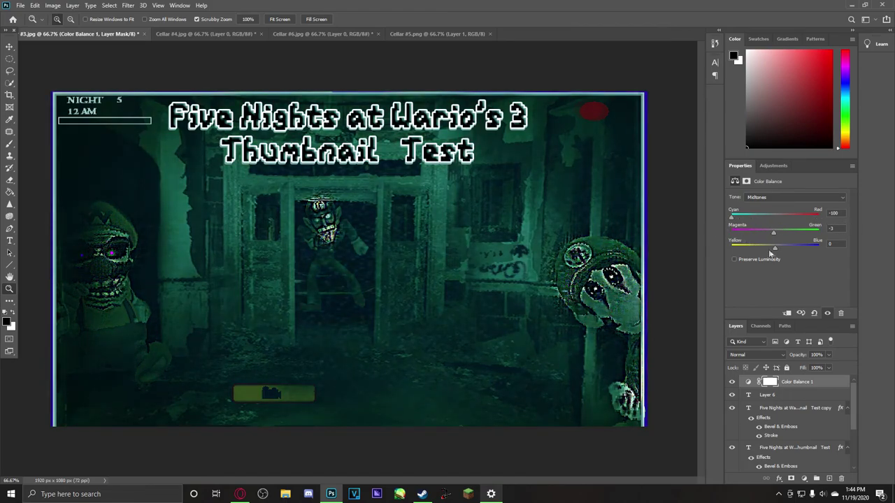
mouse_move(774, 250)
left_mouse_down()
mouse_move(719, 247)
mouse_move(864, 257)
mouse_move(776, 259)
left_mouse_up()
right_click(804, 384)
left_click(675, 151)
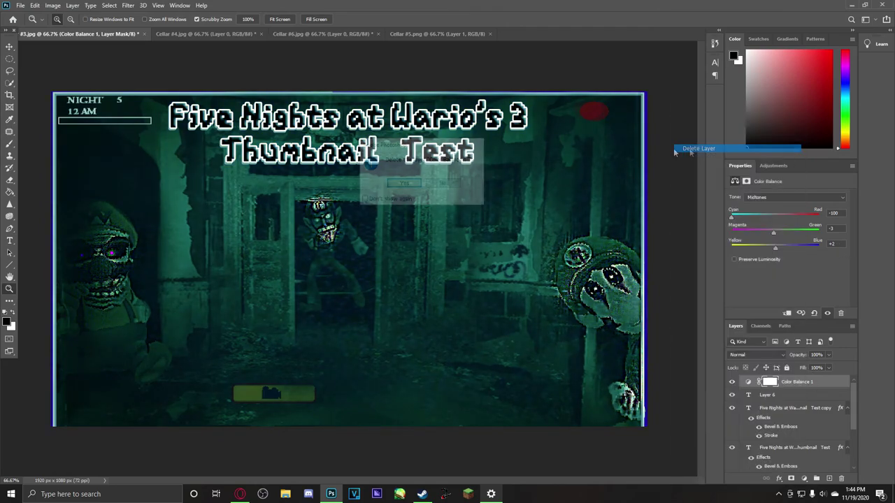
left_click(413, 183)
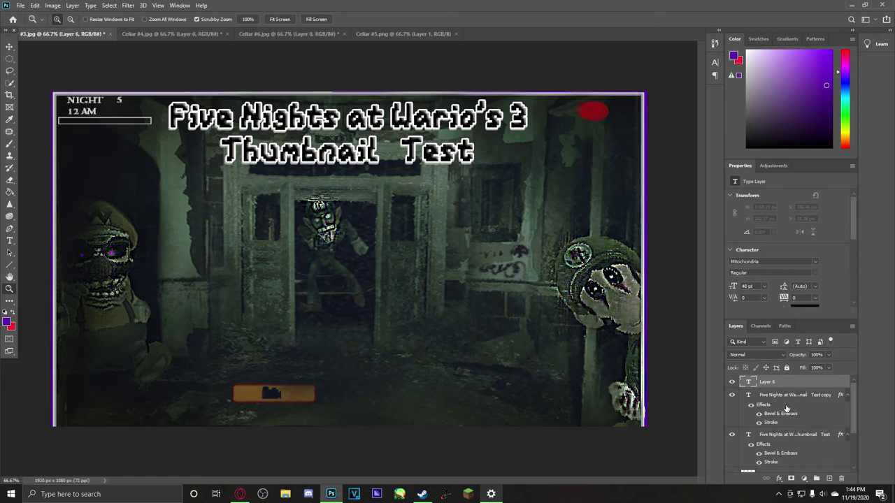
scroll(785, 409, "down", 3)
left_click(804, 478)
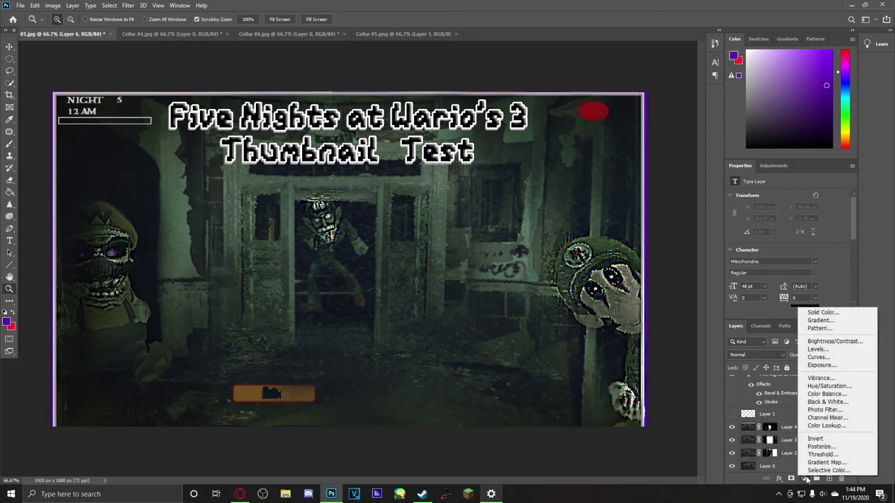
left_click(827, 402)
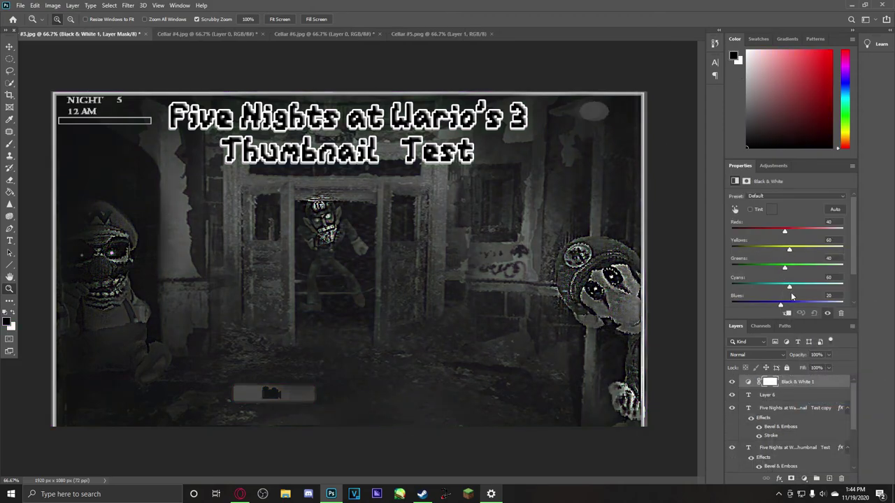
left_click_drag(781, 288, 741, 295)
left_click_drag(783, 273, 808, 271)
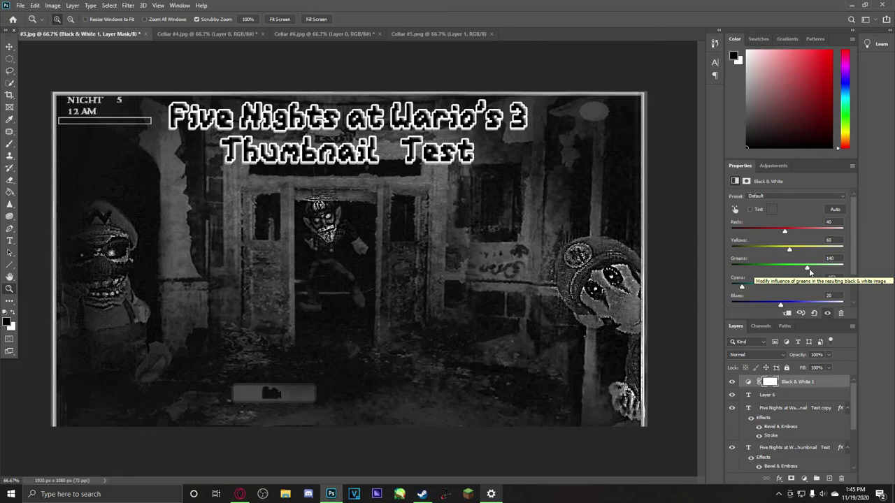
right_click(809, 385)
left_click(813, 384)
right_click(812, 384)
left_click(776, 147)
left_click(404, 184)
scroll(790, 434, "down", 3)
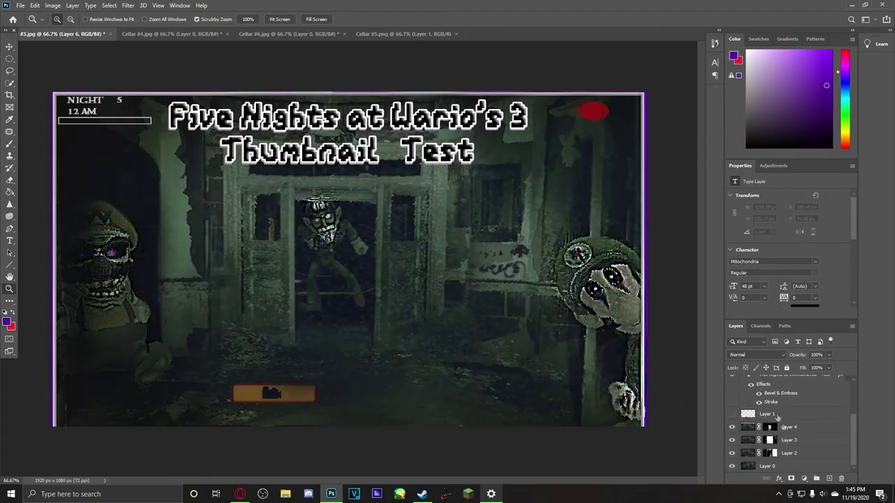
left_click(805, 479)
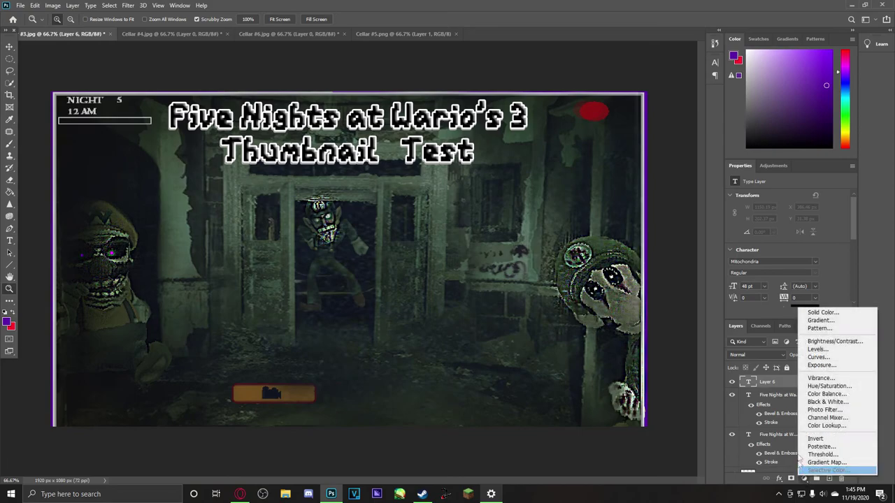
left_click(835, 341)
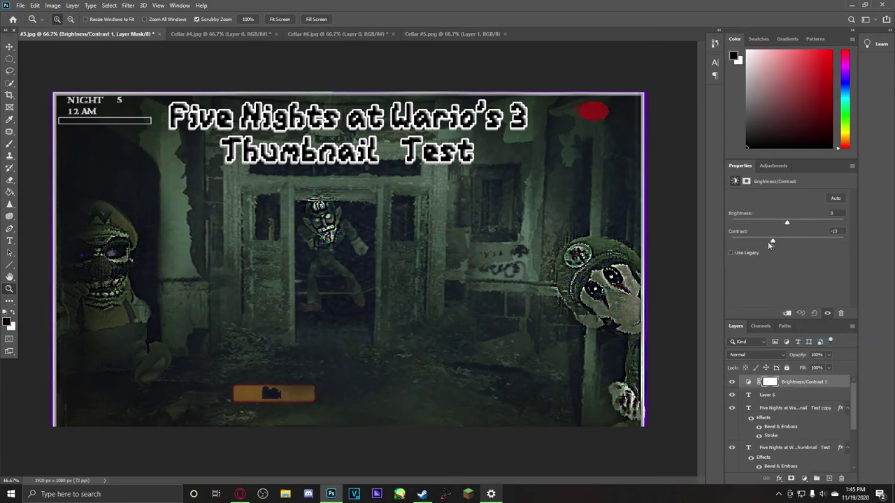
left_click_drag(731, 240, 845, 223)
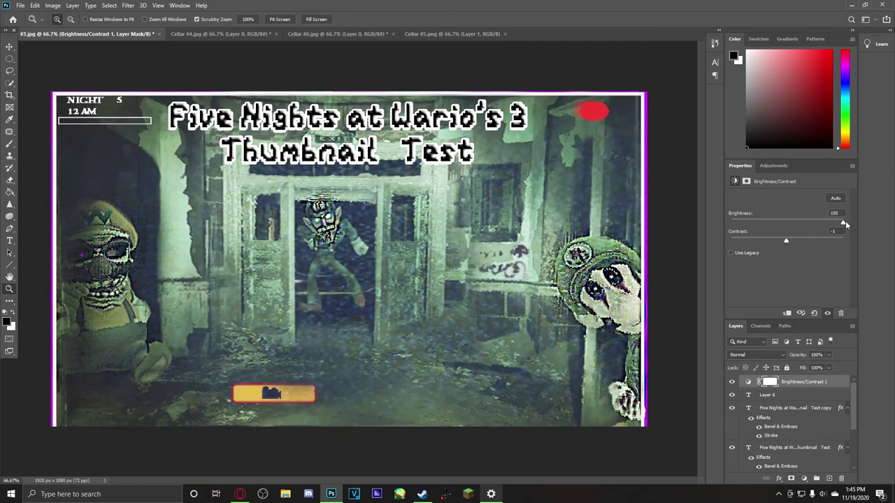
left_click_drag(844, 222, 785, 231)
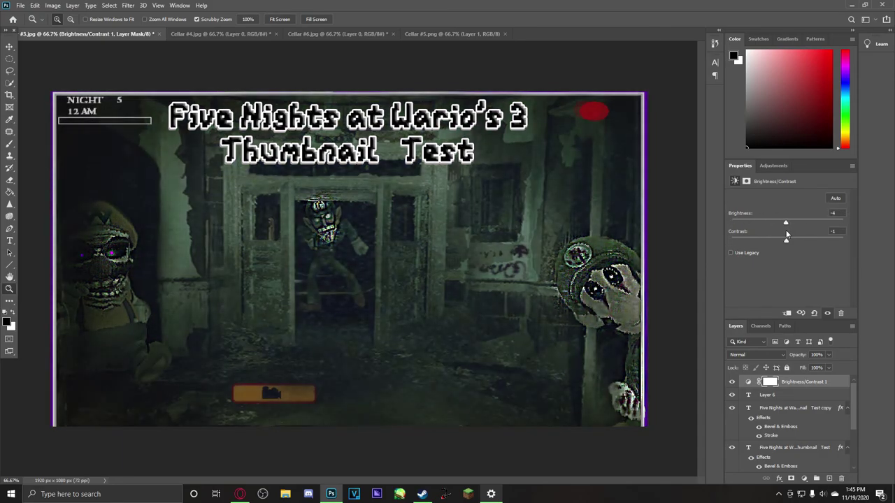
right_click(811, 381)
left_click(705, 148)
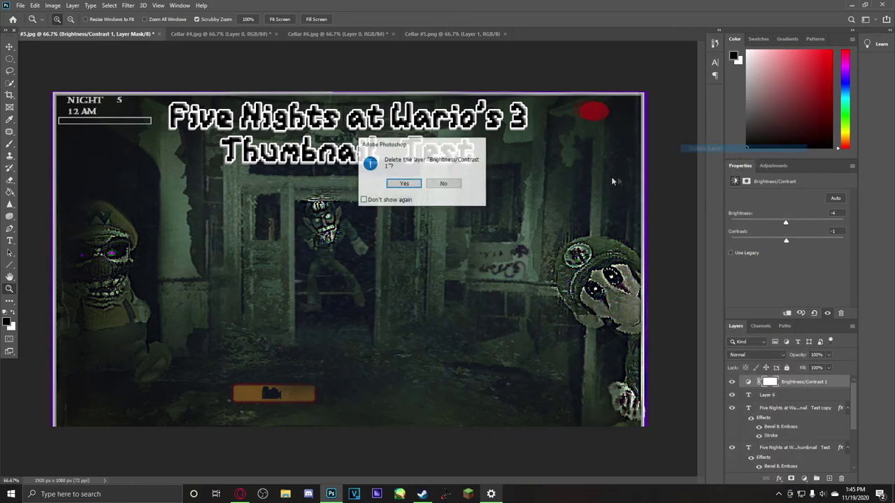
left_click(411, 184)
left_click(804, 478)
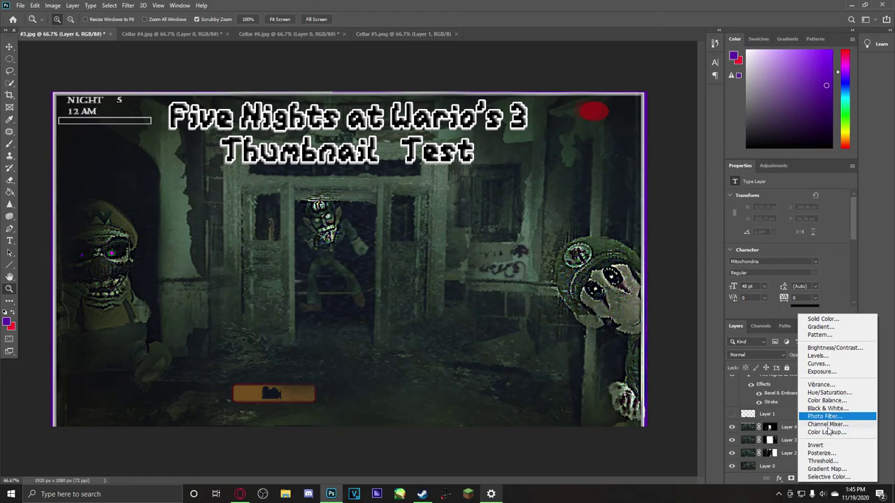
left_click(710, 363)
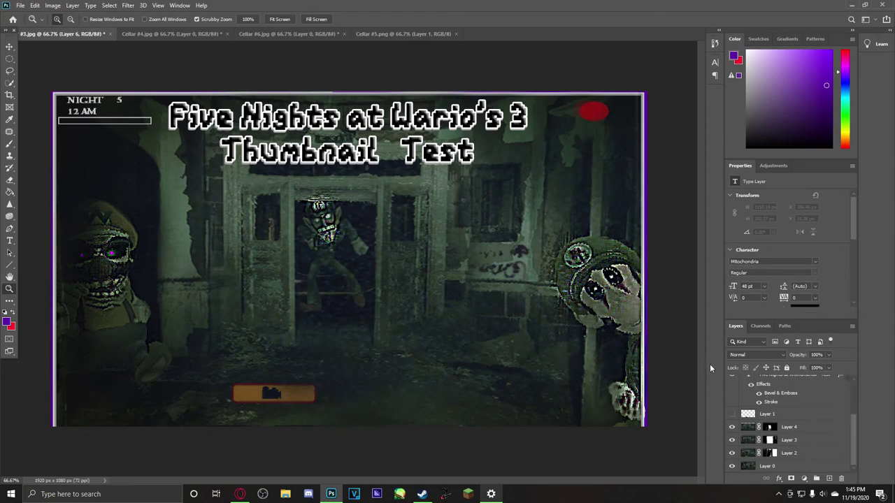
scroll(802, 439, "up", 1)
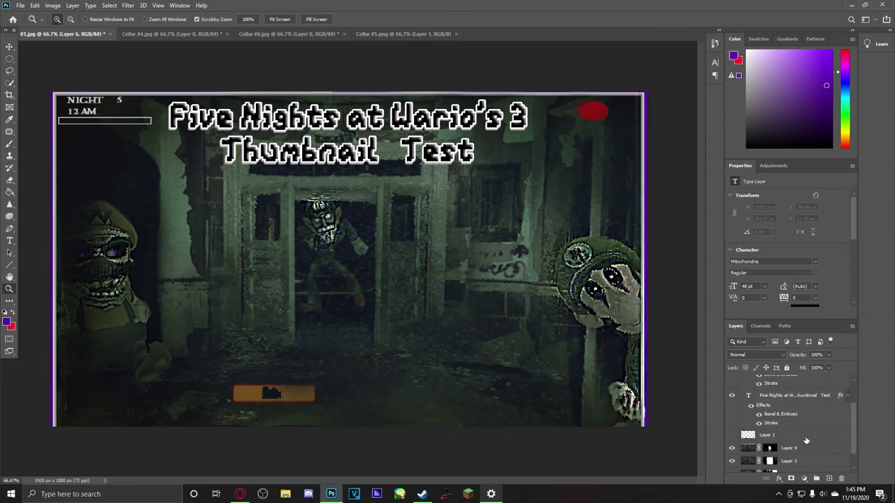
scroll(805, 440, "down", 1)
left_click(800, 466)
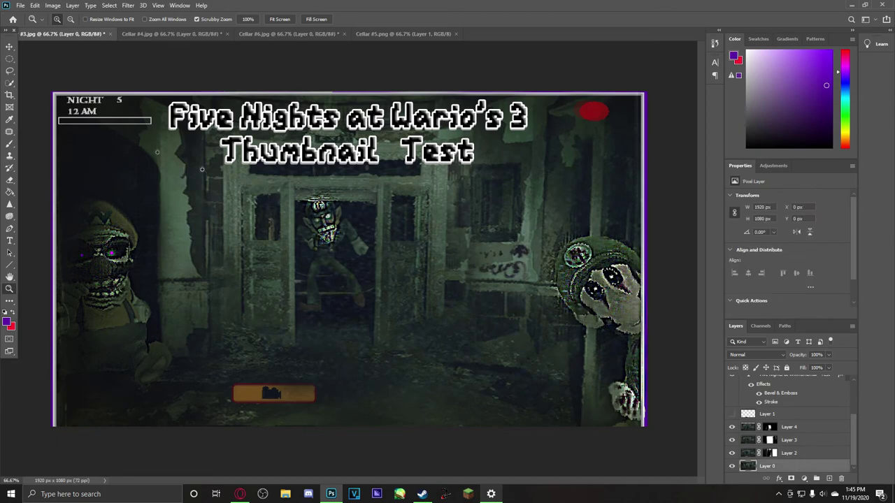
left_click(111, 9)
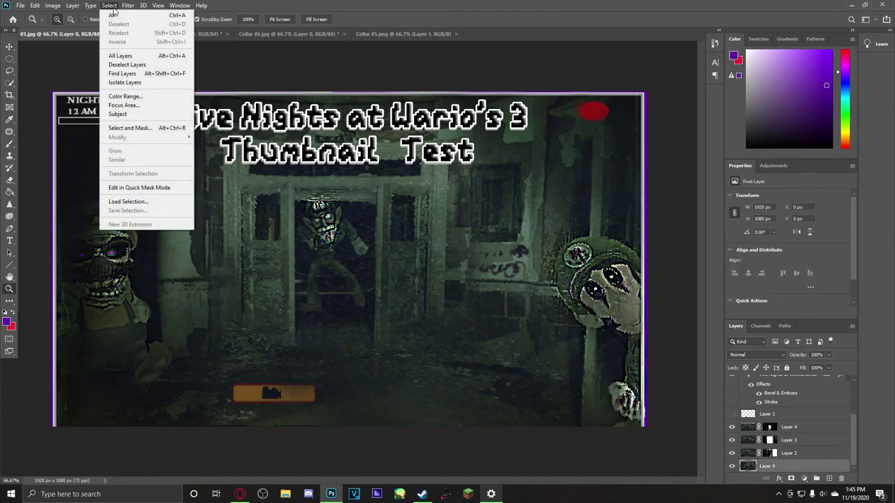
mouse_move(126, 10)
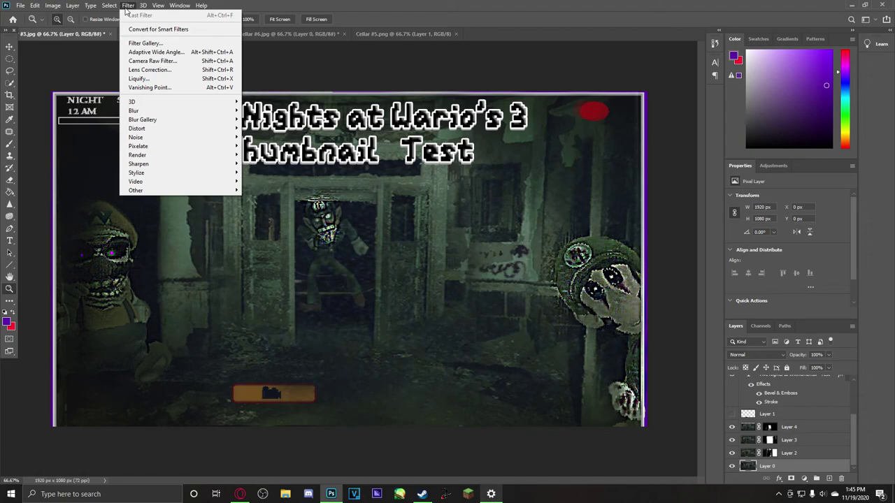
left_click(127, 10)
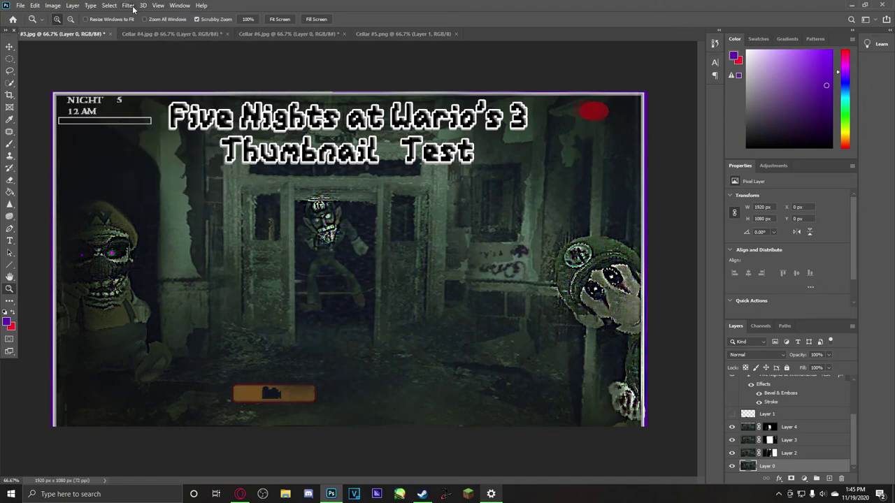
left_click(131, 8)
mouse_move(145, 114)
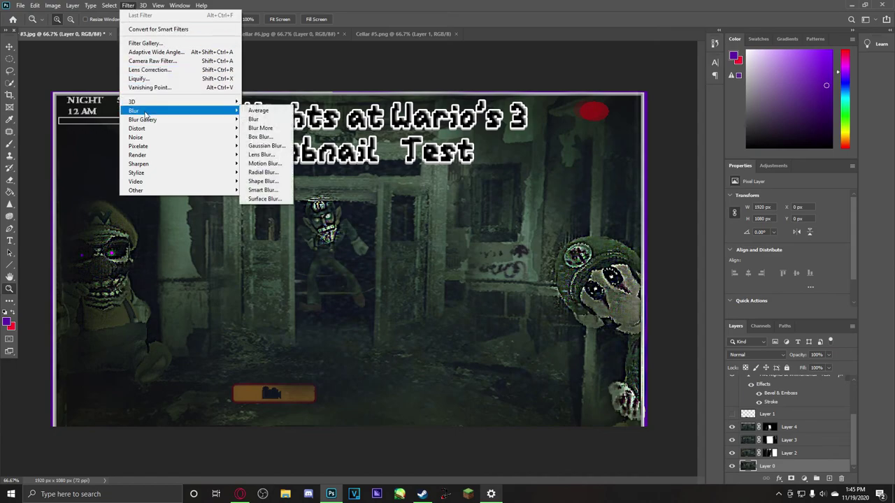
left_click(266, 145)
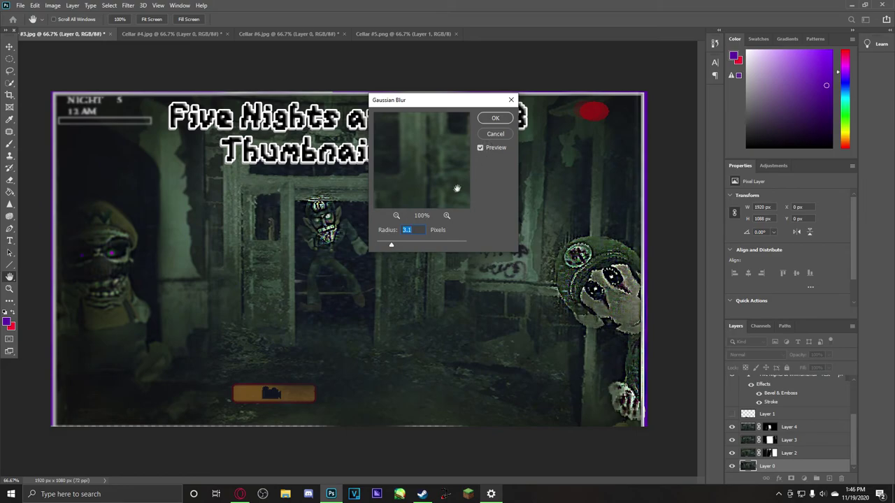
left_click_drag(391, 246, 360, 246)
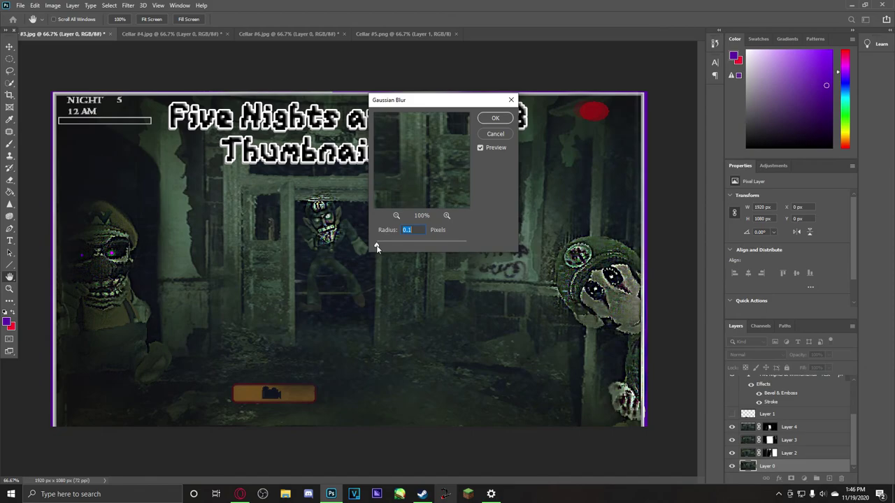
left_click_drag(376, 247, 402, 246)
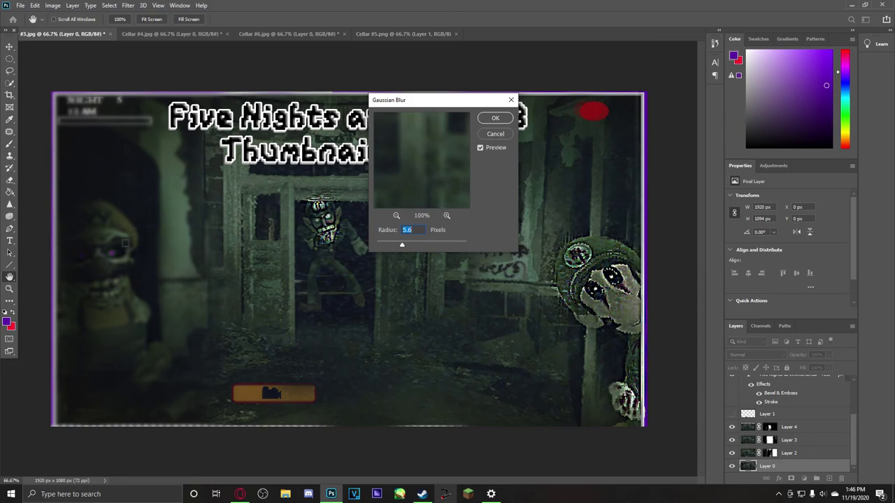
left_click(507, 133)
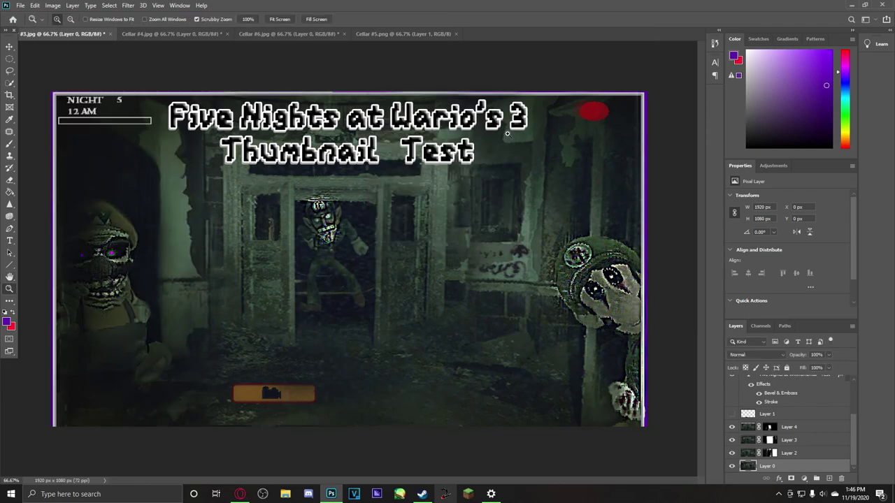
Open Cellar #1.png, Gaussian-blur it about 9.6 px, and start a text layer at left.
left_click(24, 7)
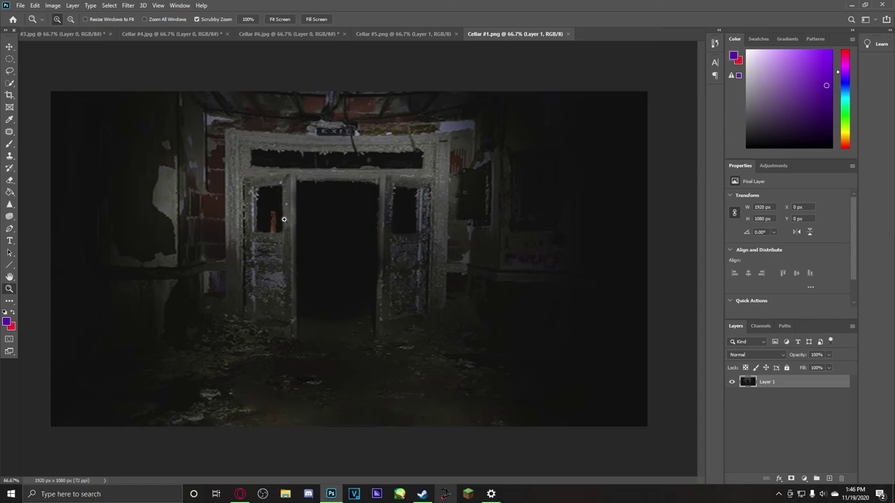
left_click(128, 5)
mouse_move(154, 112)
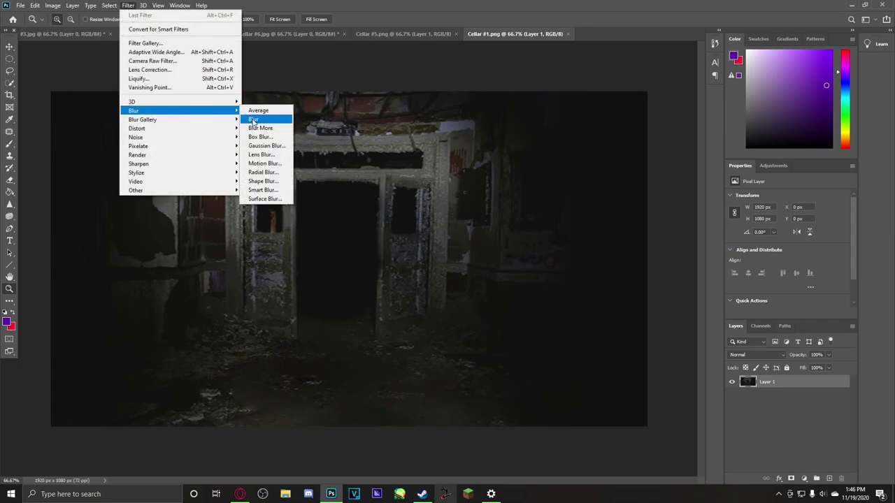
left_click(260, 146)
left_click_drag(393, 248, 409, 248)
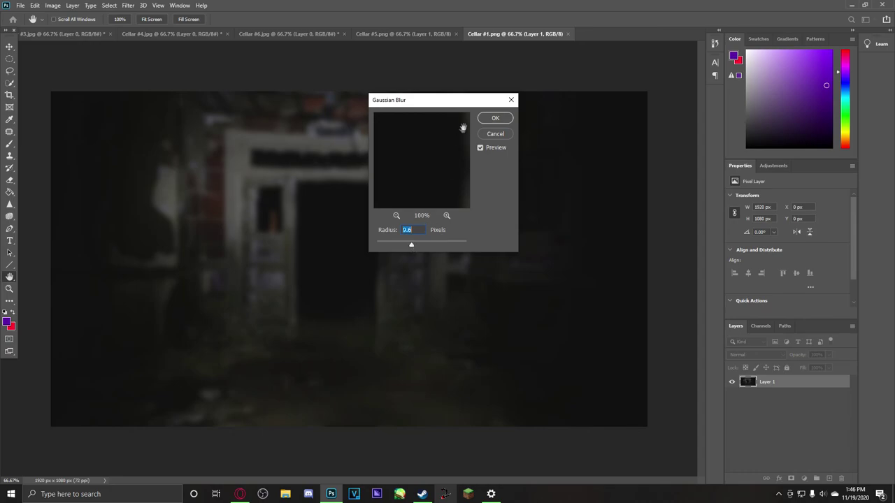
left_click(490, 118)
left_click(10, 241)
left_click(119, 225)
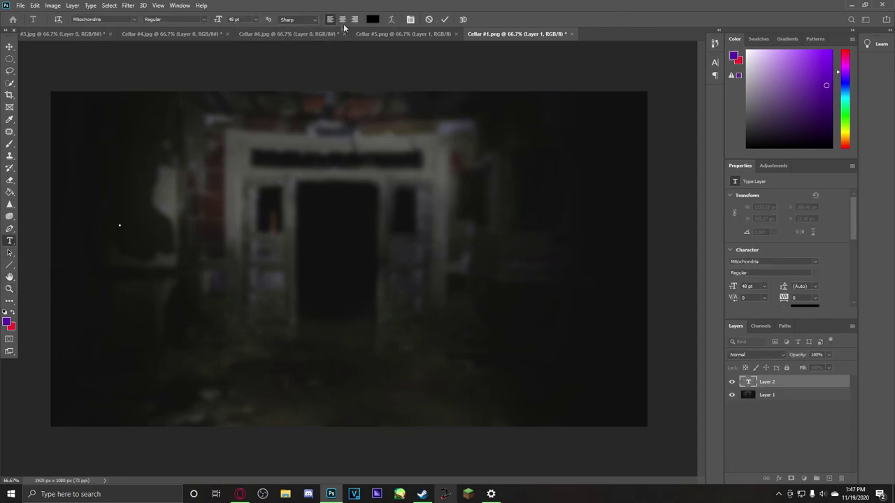
Type the white two-line title 'Guide On How To BEAT / Fnaw 3's Cellar'.
left_click(373, 19)
left_click(577, 281)
left_click(785, 278)
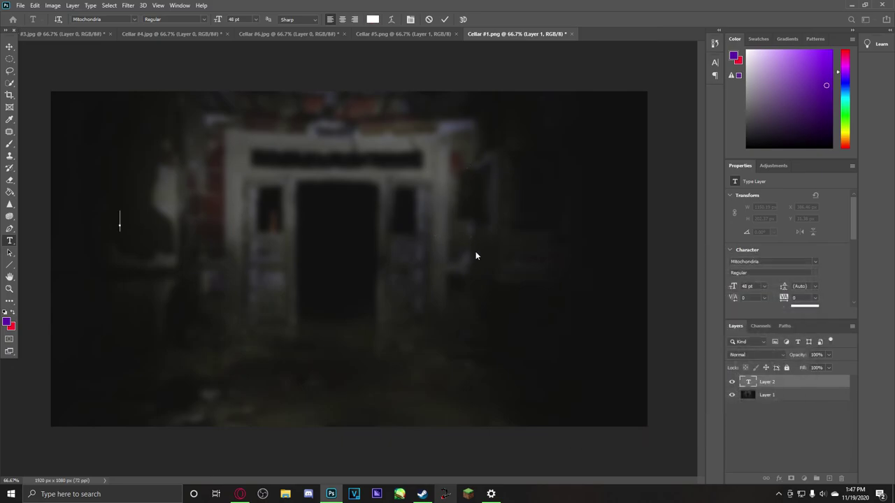
type("Guide On How TO")
key("BackSpace")
type("o ")
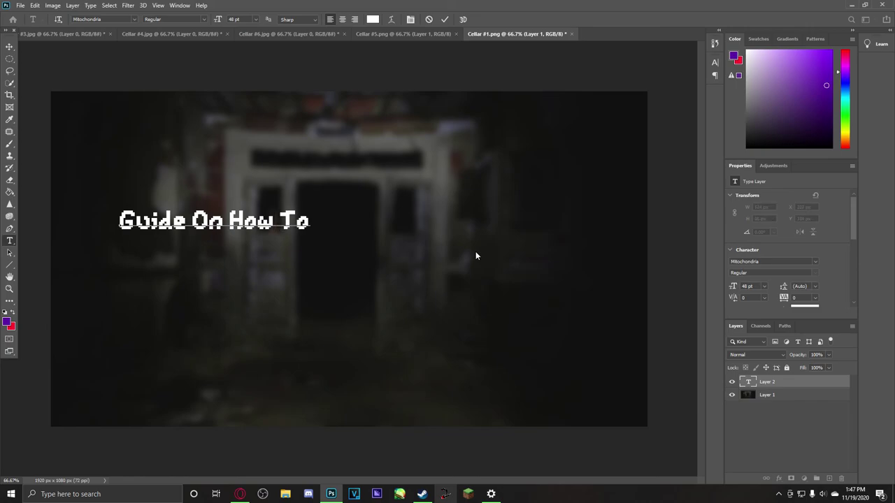
type("BEAT Fnaw 3's")
key("BackSpace")
key("BackSpace")
key("BackSpace")
key("BackSpace")
key("BackSpace")
key("BackSpace")
key("BackSpace")
key("BackSpace")
key("BackSpace")
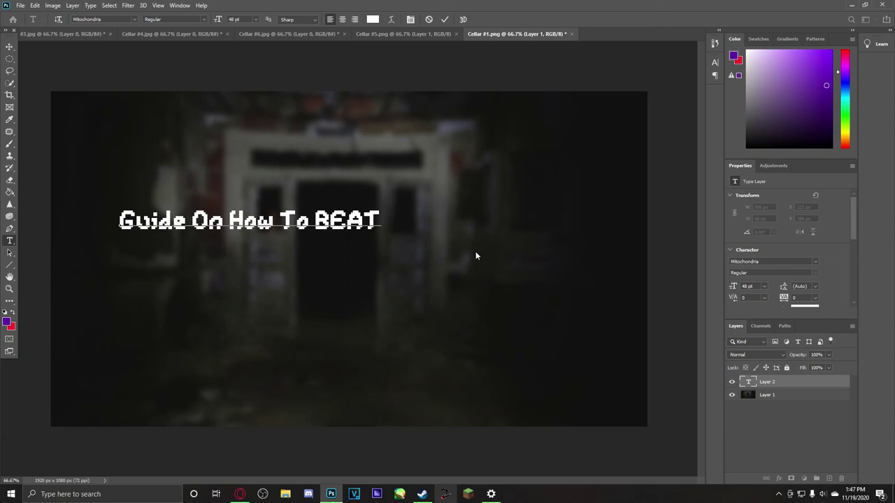
key("Return")
type("Fnaw")
type("3 ")
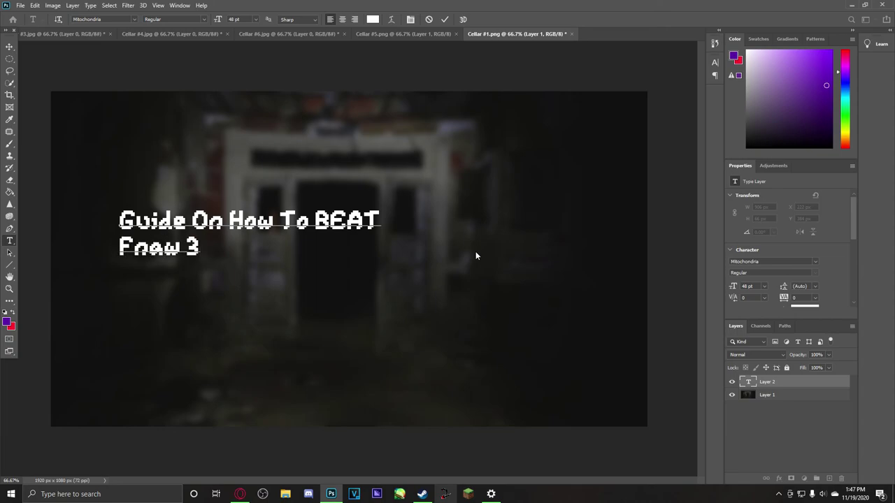
type("'s Cellae")
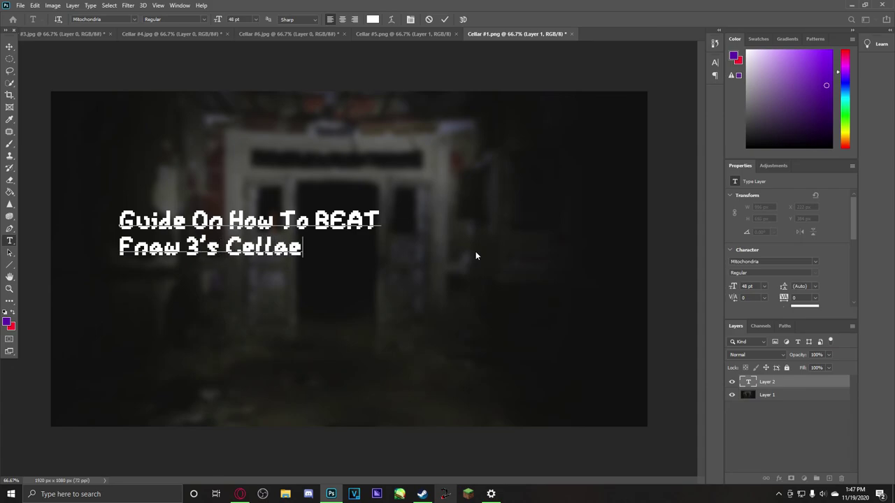
key("BackSpace")
type("r")
key("Home")
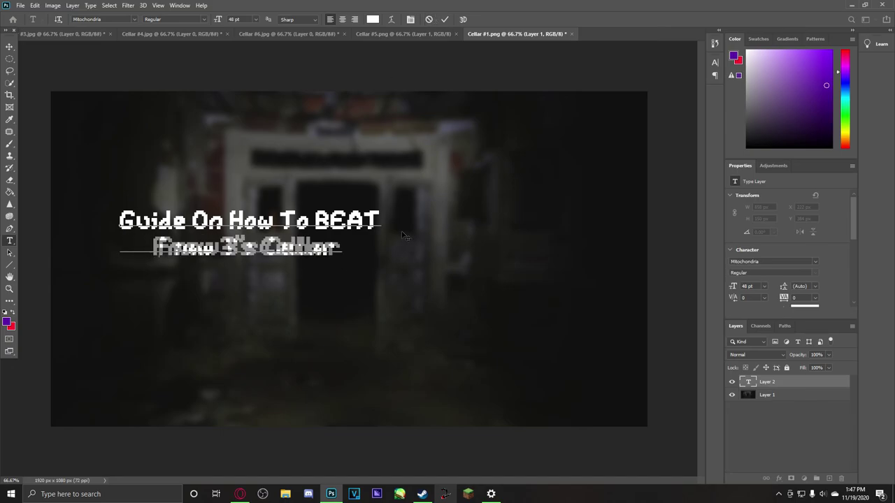
key("BackSpace")
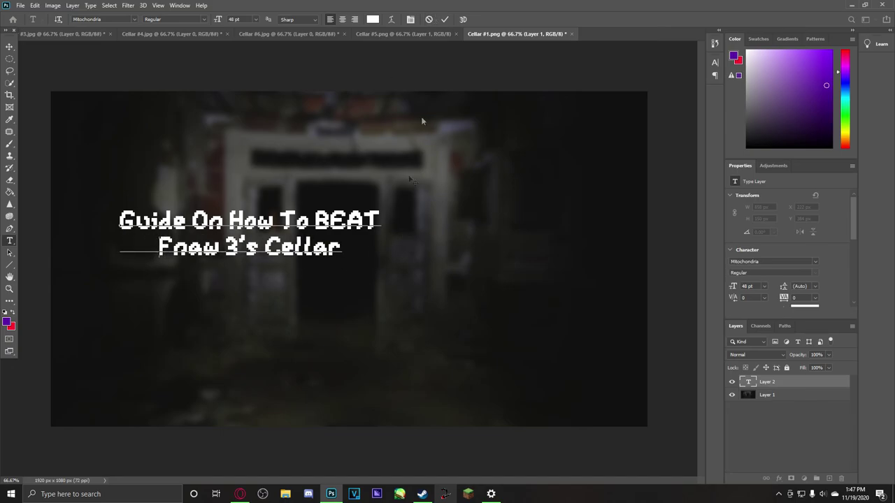
left_click(444, 19)
Enlarge the title to about 100 pt and centre it on the cellar image.
left_click(12, 48)
key("ctrl+t")
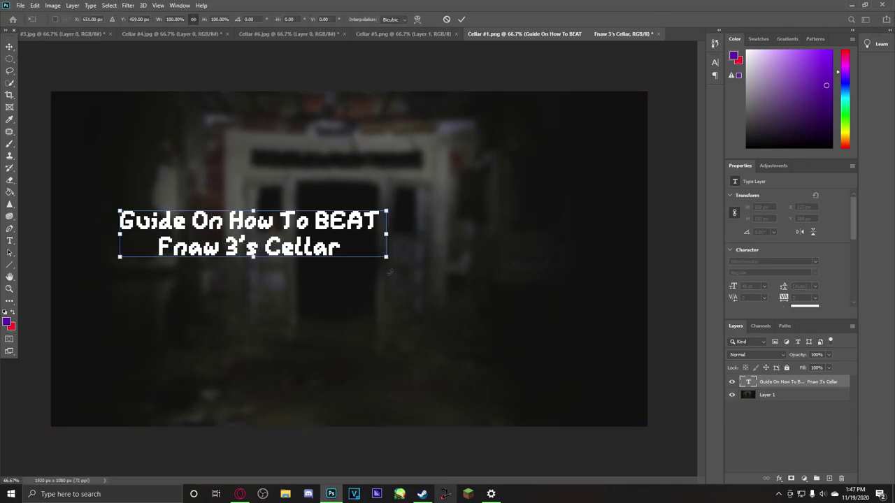
left_click(462, 19)
right_click(298, 252)
left_click(298, 255)
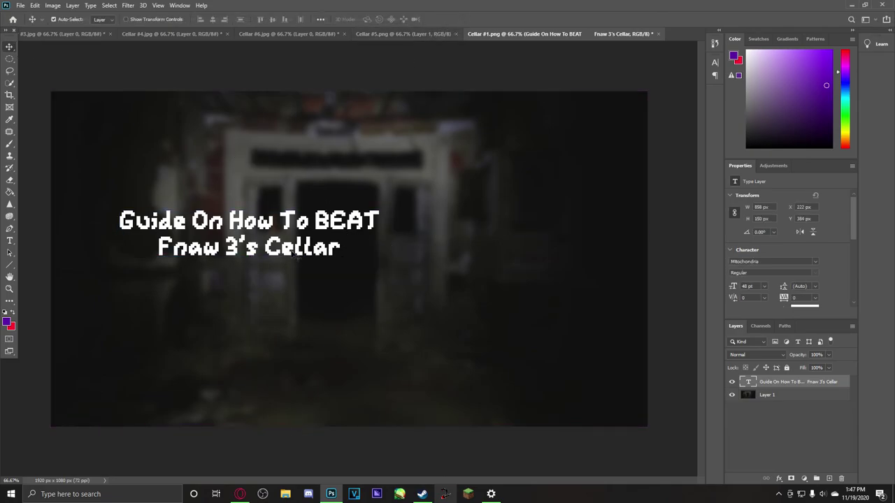
key("ctrl+t")
left_click_drag(385, 257, 707, 356)
left_click_drag(646, 255, 594, 238)
left_click_drag(650, 203, 600, 219)
left_click_drag(504, 245, 506, 272)
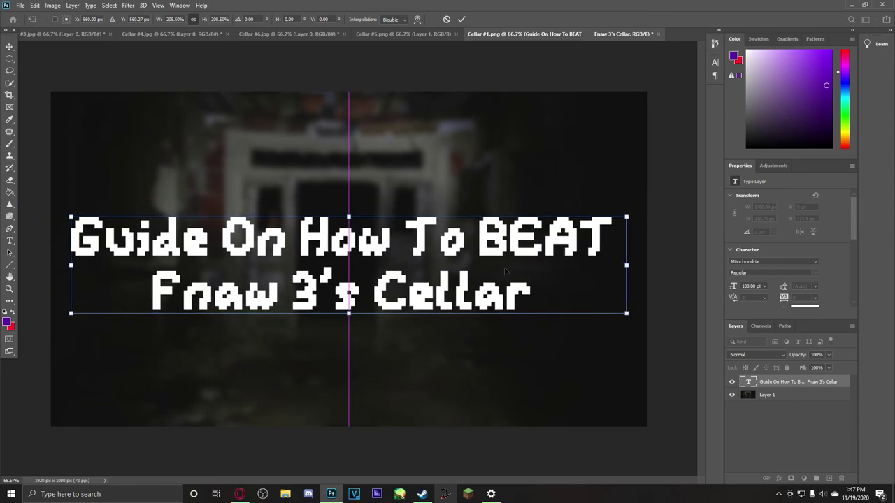
left_click(461, 19)
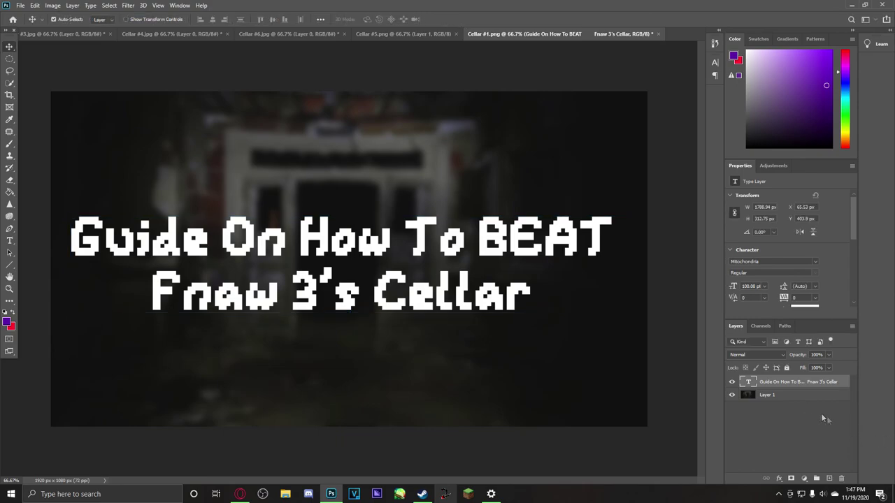
Add Stroke, Bevel & Emboss, Inner Shadow and Outer Glow styles to the title.
right_click(782, 381)
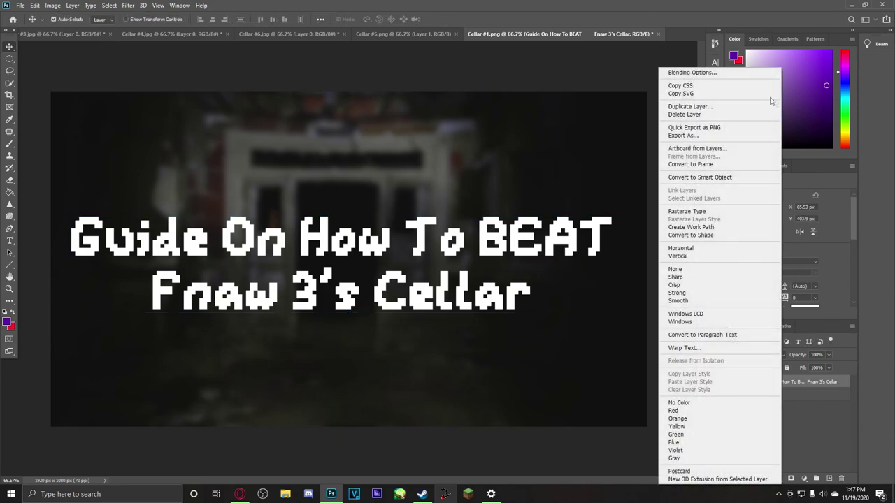
left_click(727, 74)
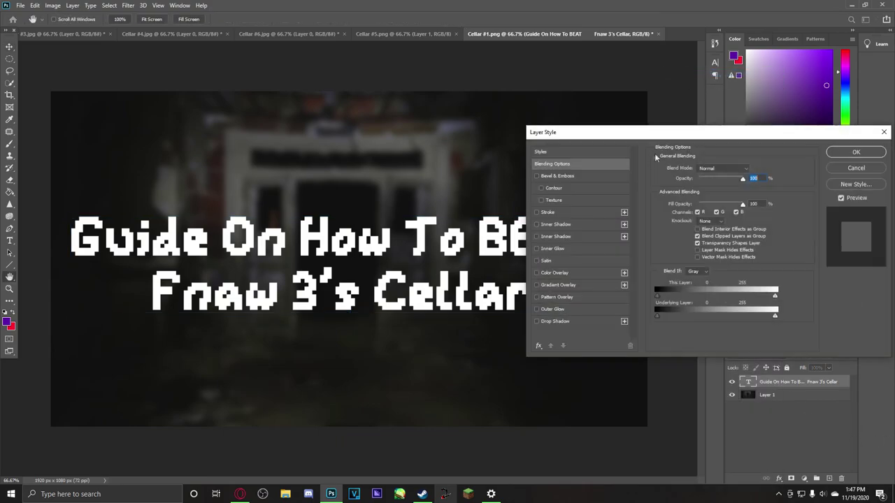
left_click(540, 213)
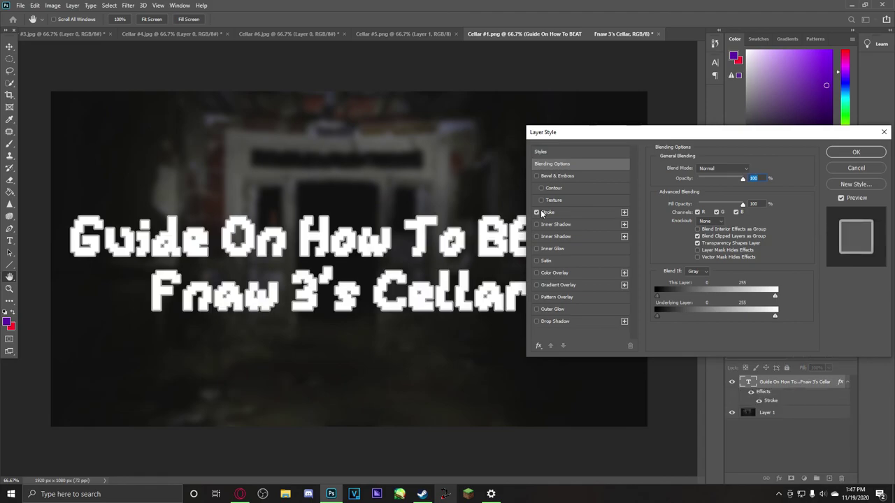
left_click(537, 176)
left_click(537, 224)
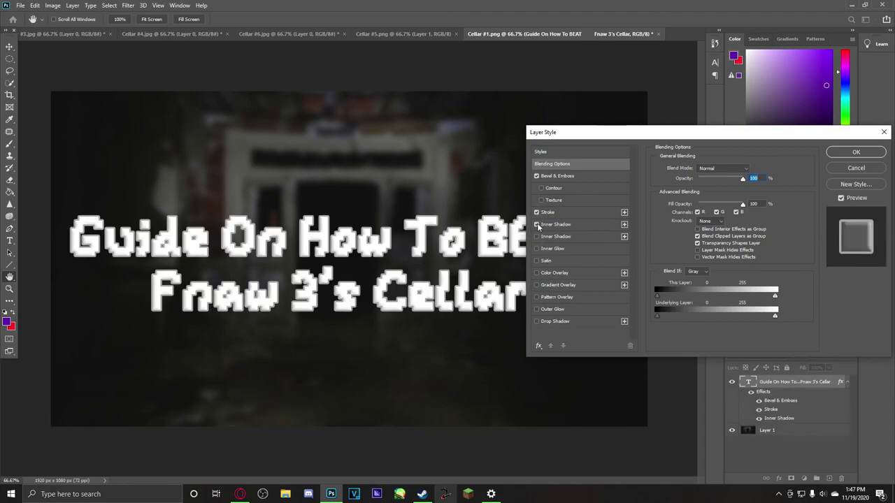
left_click(537, 261)
left_click(537, 261)
left_click(537, 309)
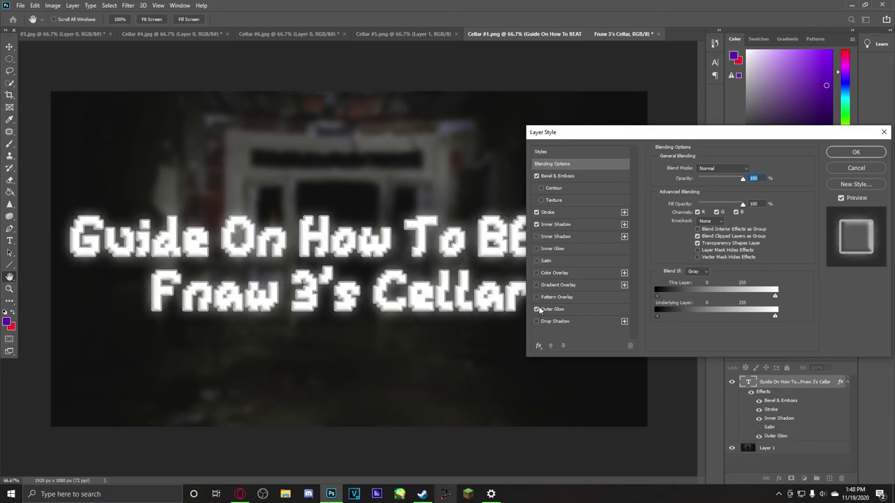
Tune the outer glow's opacity, noise, range, spread and size into a soft white glow.
left_click(551, 309)
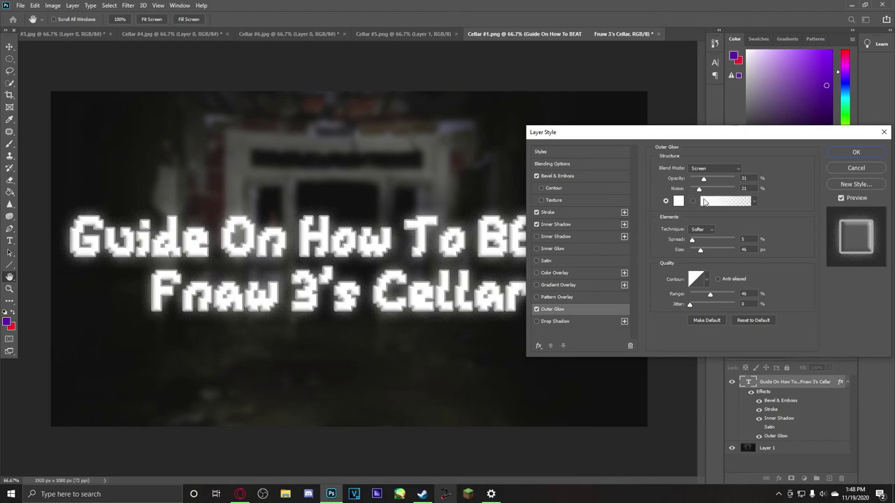
mouse_move(699, 190)
left_mouse_down()
mouse_move(685, 190)
mouse_move(726, 183)
mouse_move(696, 185)
mouse_move(711, 181)
mouse_move(704, 191)
left_mouse_up()
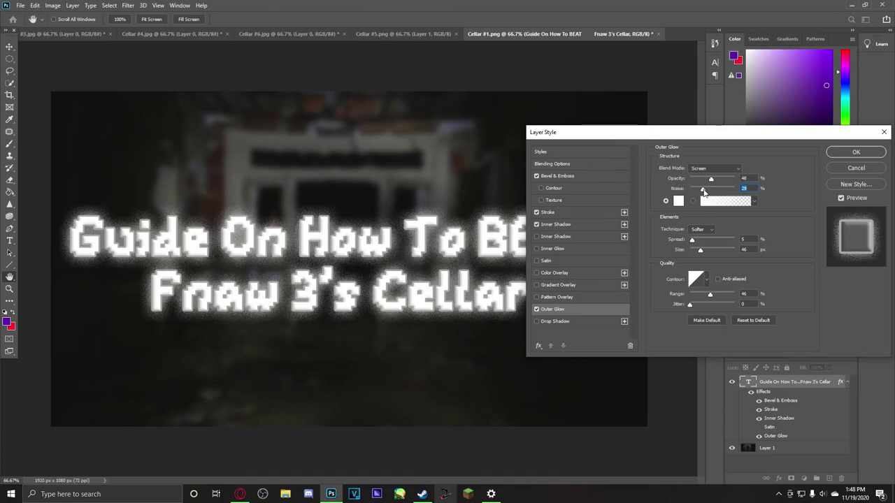
mouse_move(713, 295)
left_mouse_down()
mouse_move(724, 298)
mouse_move(697, 297)
mouse_move(713, 294)
left_mouse_up()
mouse_move(691, 242)
left_mouse_down()
mouse_move(725, 249)
mouse_move(703, 249)
left_mouse_up()
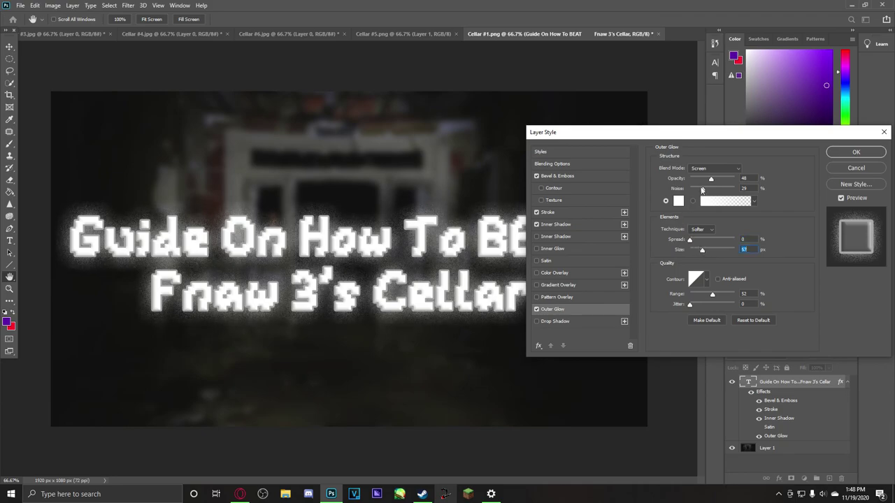
left_click(856, 152)
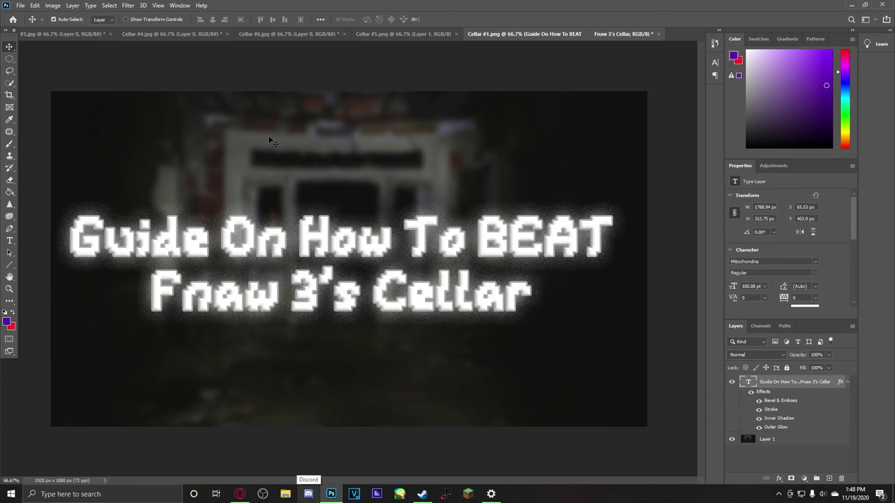
Close Cellar #1.png without saving and return to the #3.jpg Wario thumbnail.
left_click(659, 33)
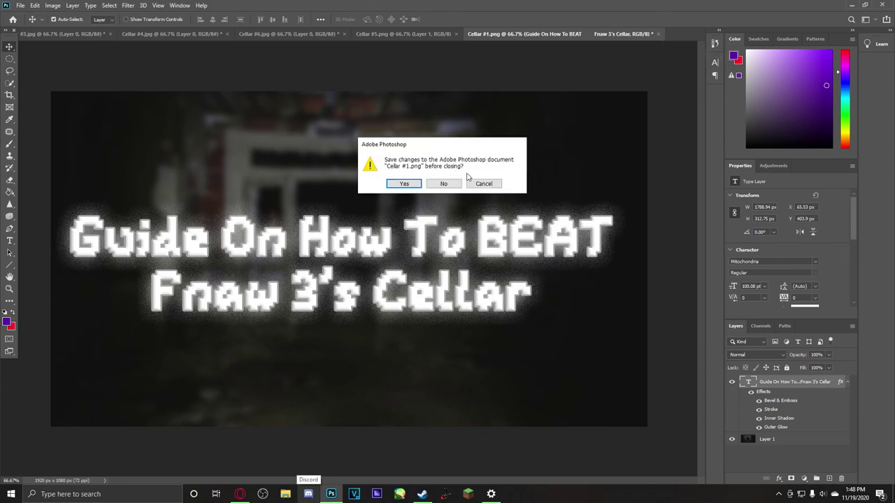
left_click(444, 184)
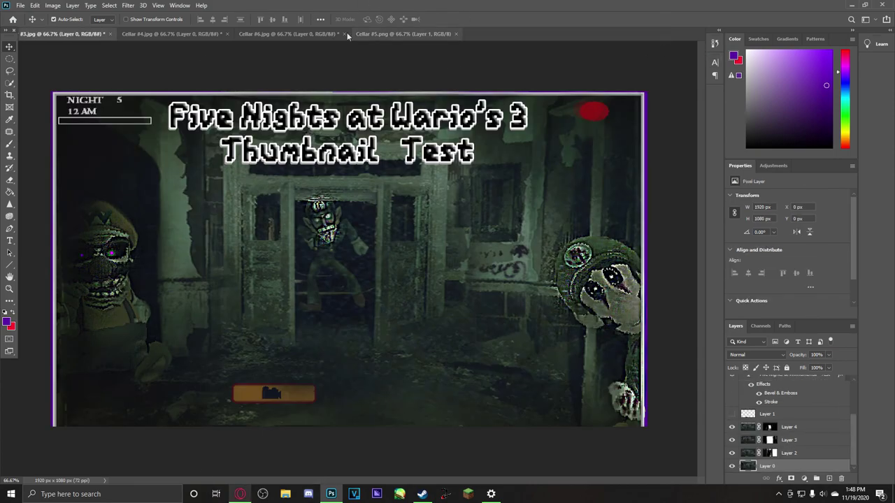
left_click(203, 34)
left_click(258, 33)
left_click(355, 35)
left_click(59, 34)
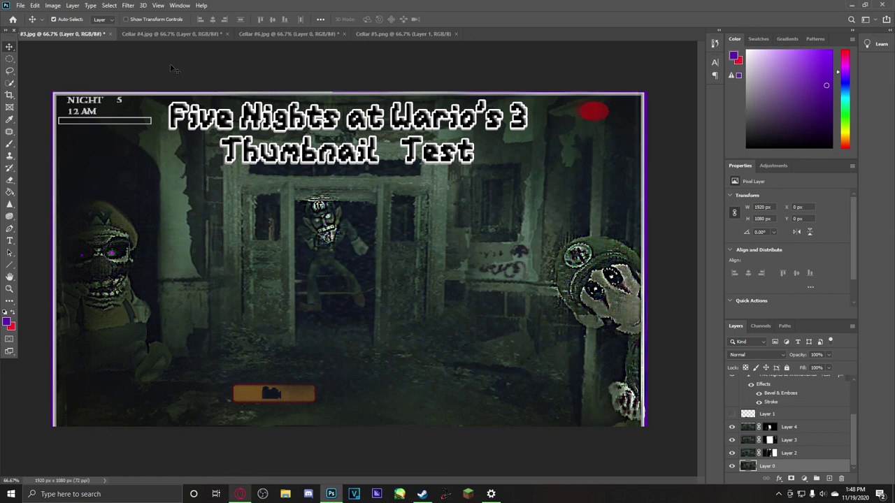
Check Image > Mode and keep the thumbnail in RGB Color.
left_click(52, 5)
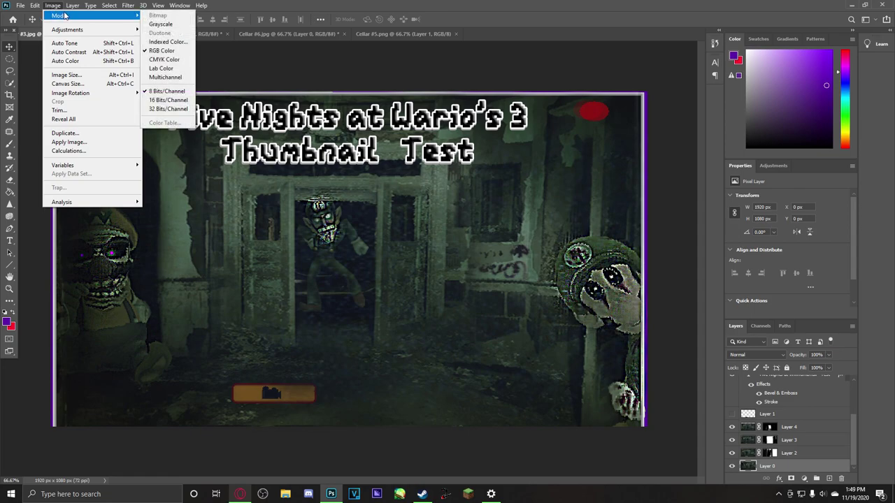
left_click(58, 8)
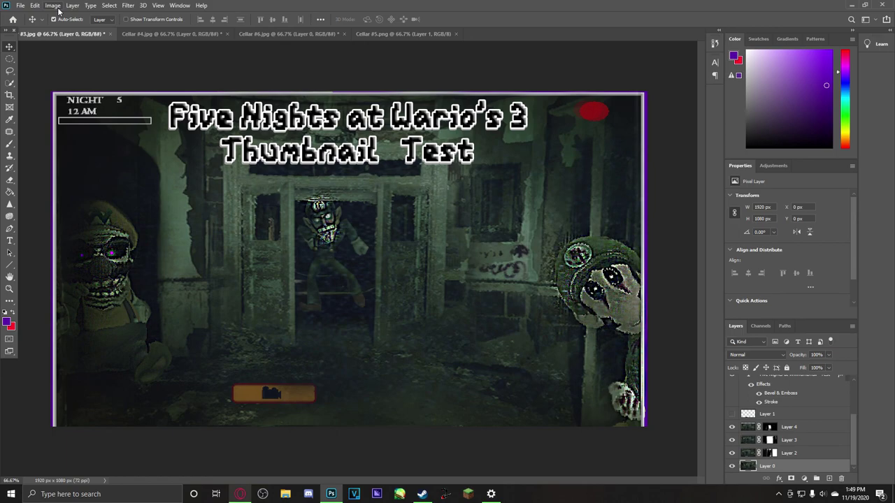
left_click(58, 8)
left_click(56, 8)
left_click(56, 9)
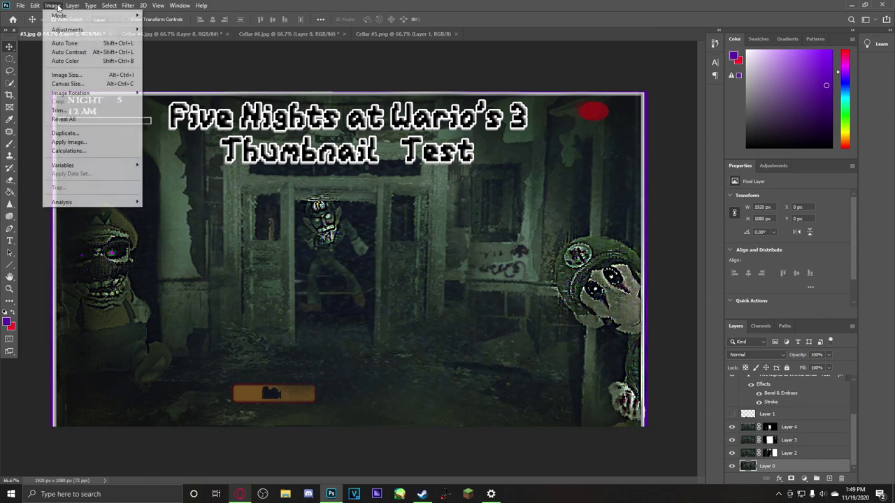
left_click(53, 7)
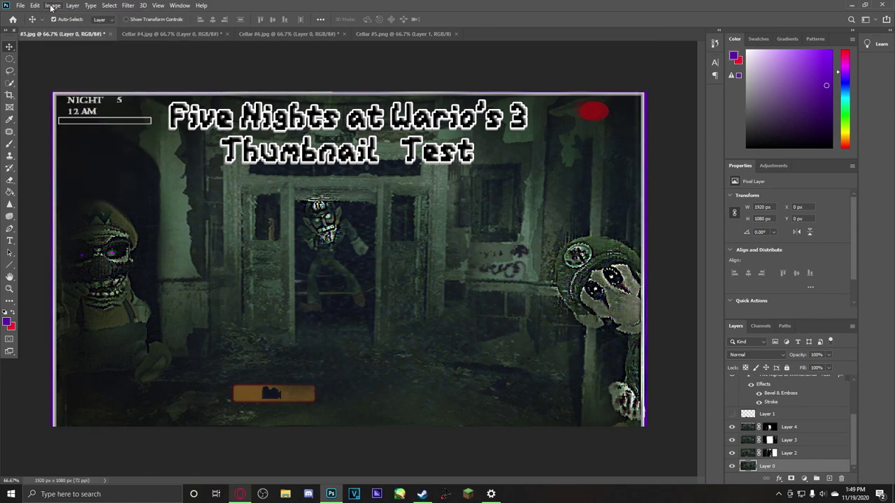
left_click(53, 7)
mouse_move(91, 15)
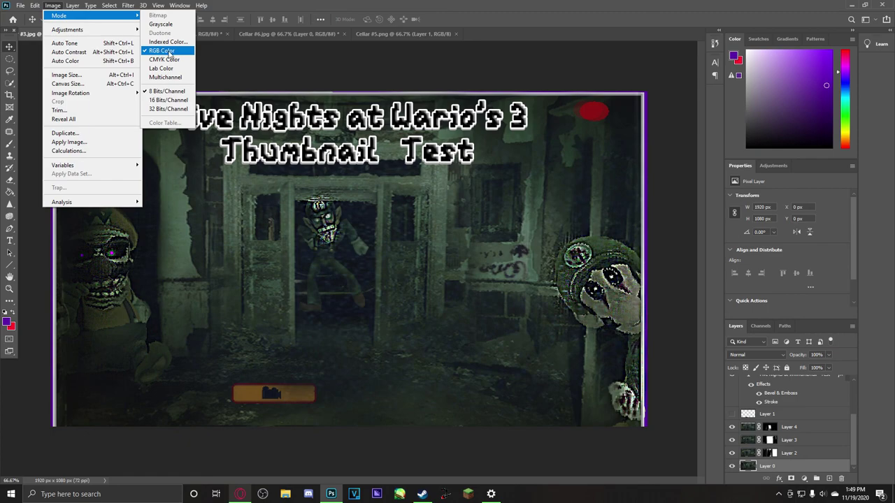
left_click(160, 53)
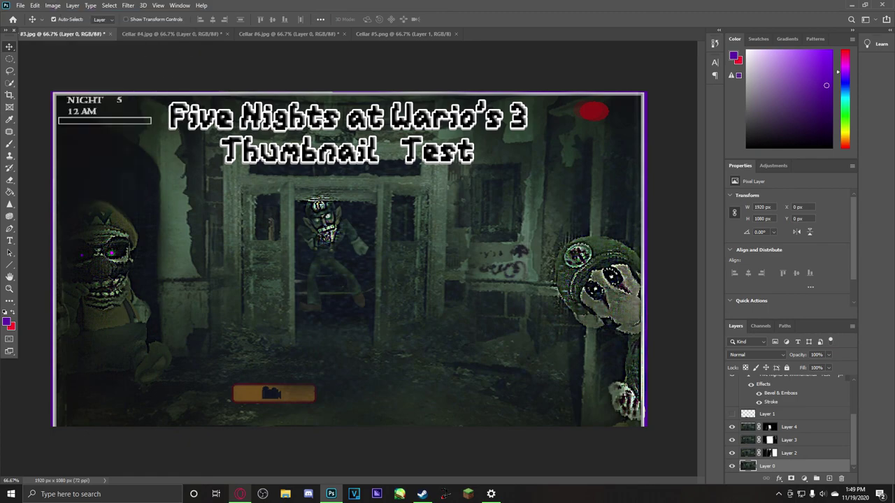